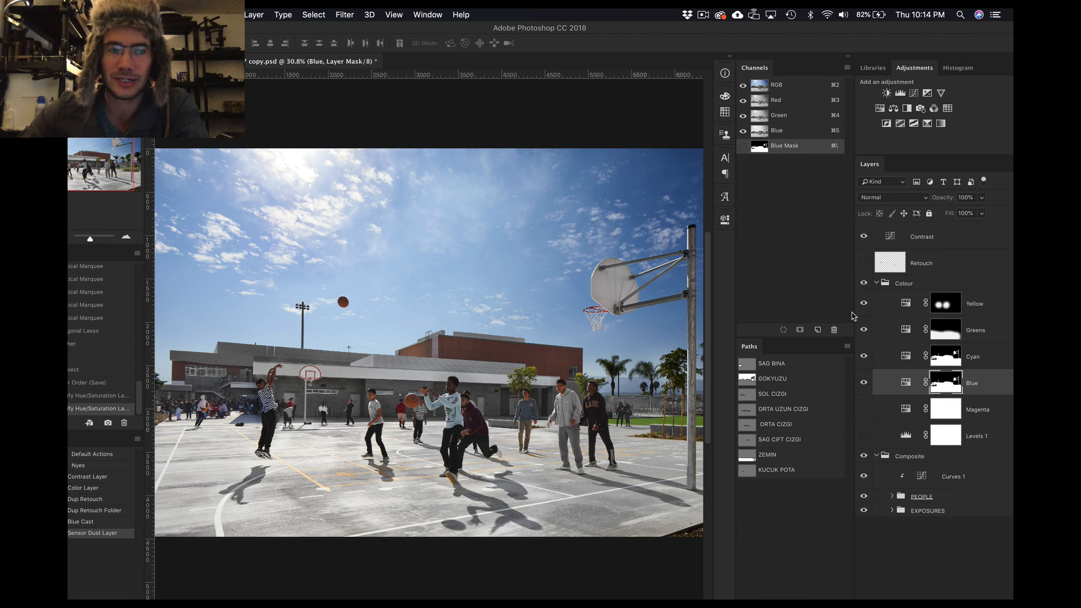
Expand the EXPOSURES group and compare the Background copy 9 base exposure on its own with the full composite
{"action": "left_click", "coordinate": [891, 511]}
{"action": "scroll", "coordinate": [892, 512], "scroll_direction": "down", "scroll_amount": 3}
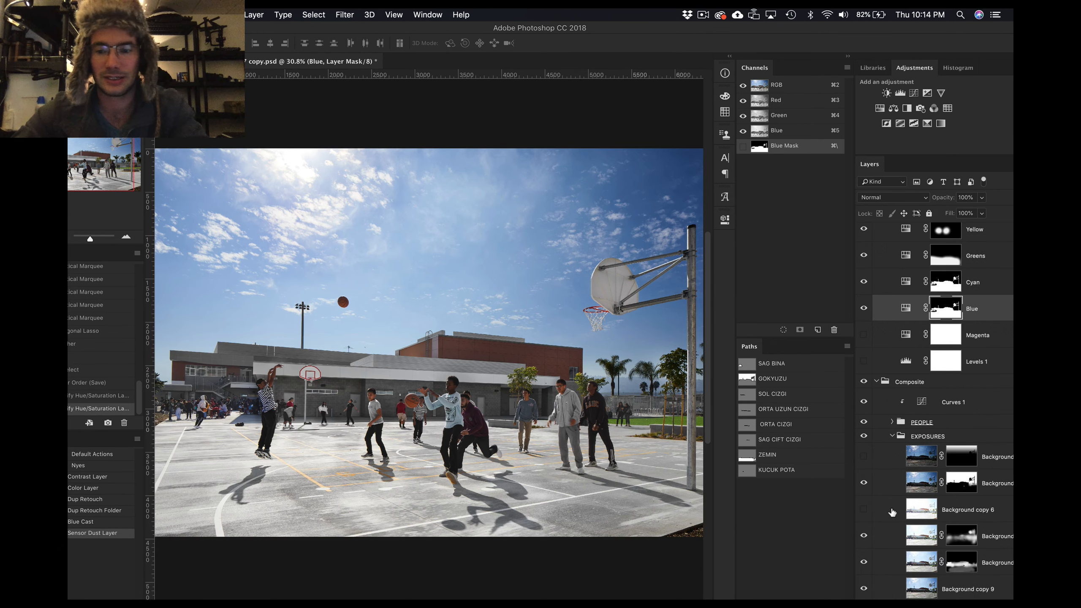
{"action": "left_click", "coordinate": [864, 590], "text": "alt"}
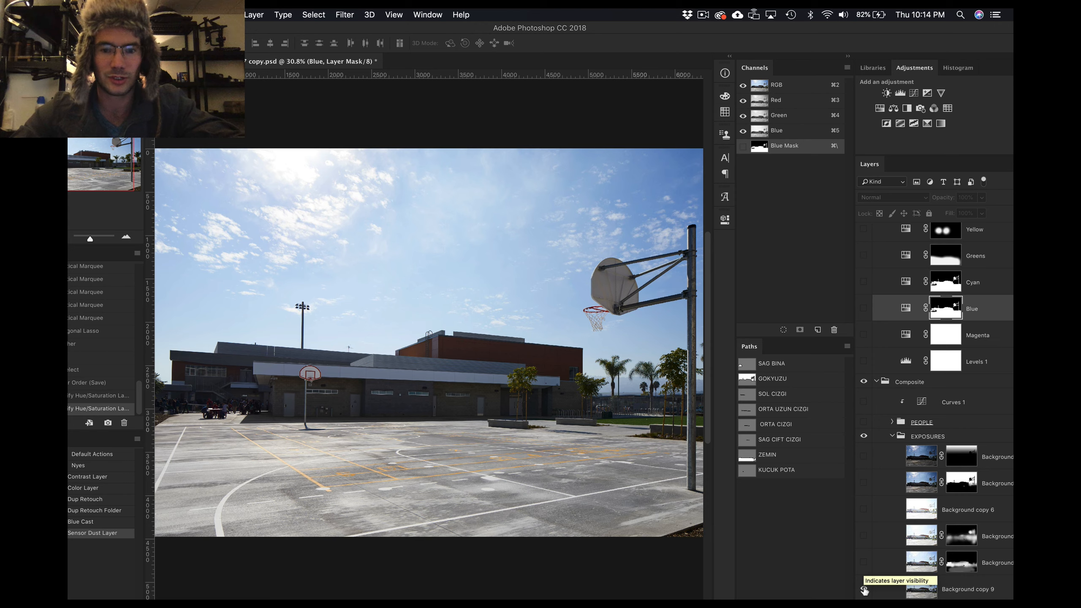
{"action": "left_click", "coordinate": [864, 590], "text": "alt"}
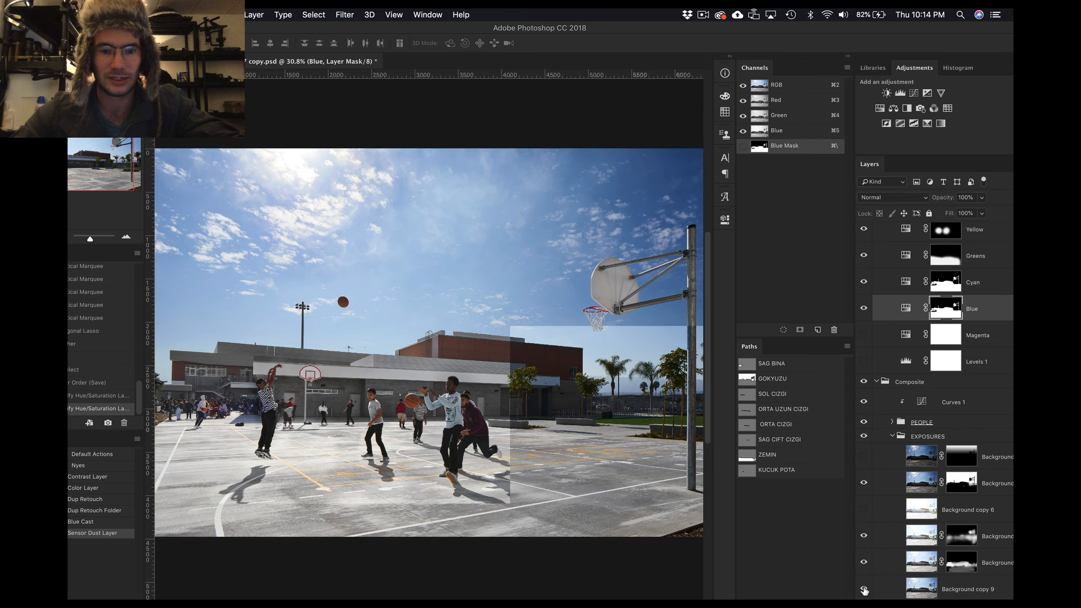
{"action": "left_click", "coordinate": [863, 590], "text": "alt"}
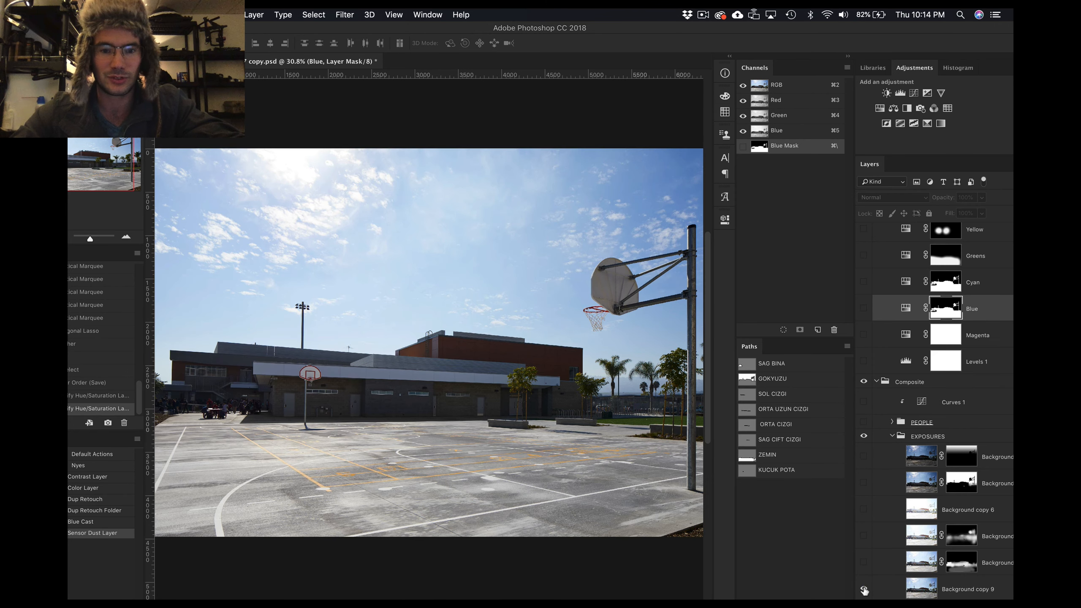
{"action": "left_click", "coordinate": [864, 590], "text": "alt"}
{"action": "left_click", "coordinate": [864, 590], "text": "alt"}
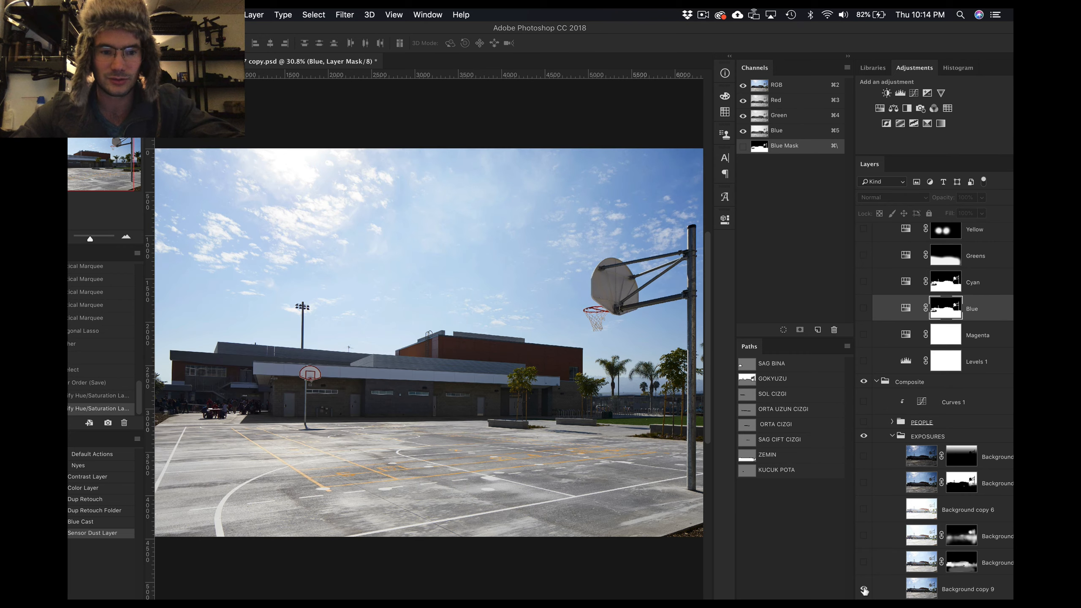
{"action": "left_click", "coordinate": [863, 590], "text": "alt"}
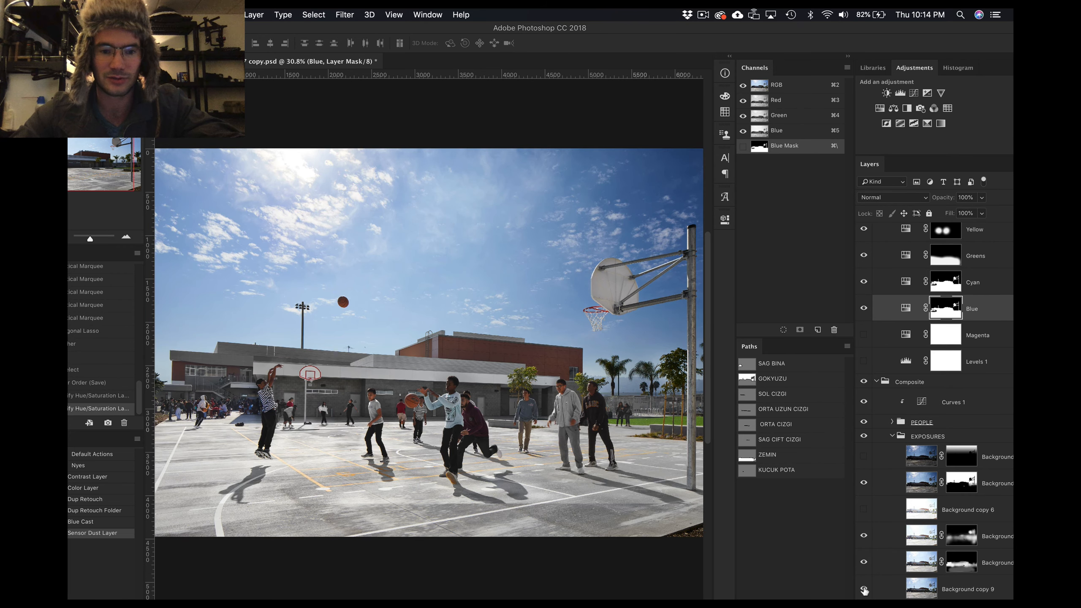
{"action": "left_click", "coordinate": [864, 589], "text": "alt"}
{"action": "left_click", "coordinate": [863, 590], "text": "alt"}
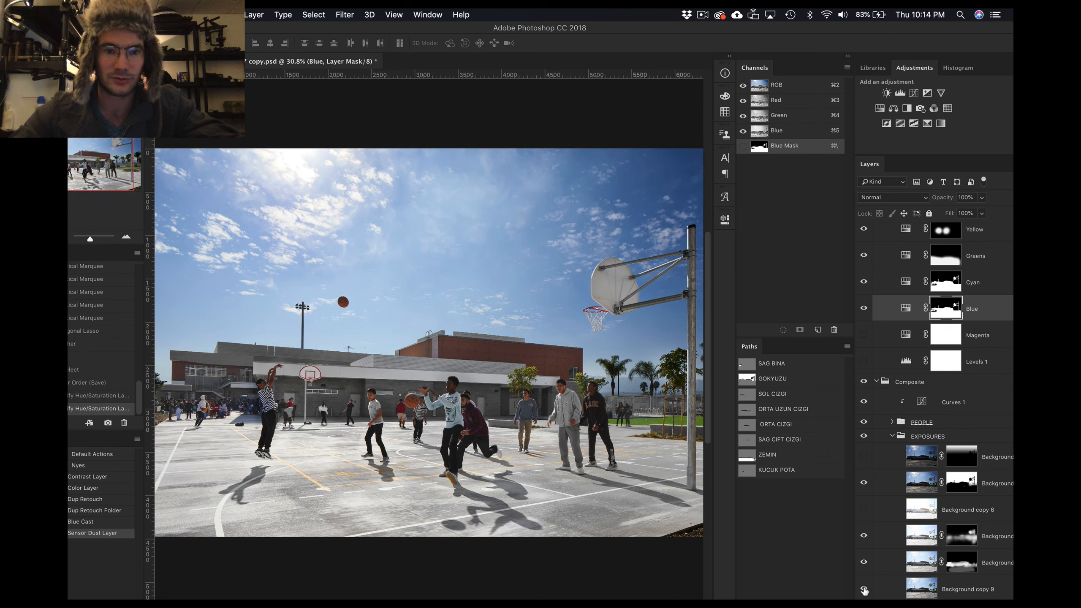
{"action": "left_click", "coordinate": [864, 589], "text": "alt"}
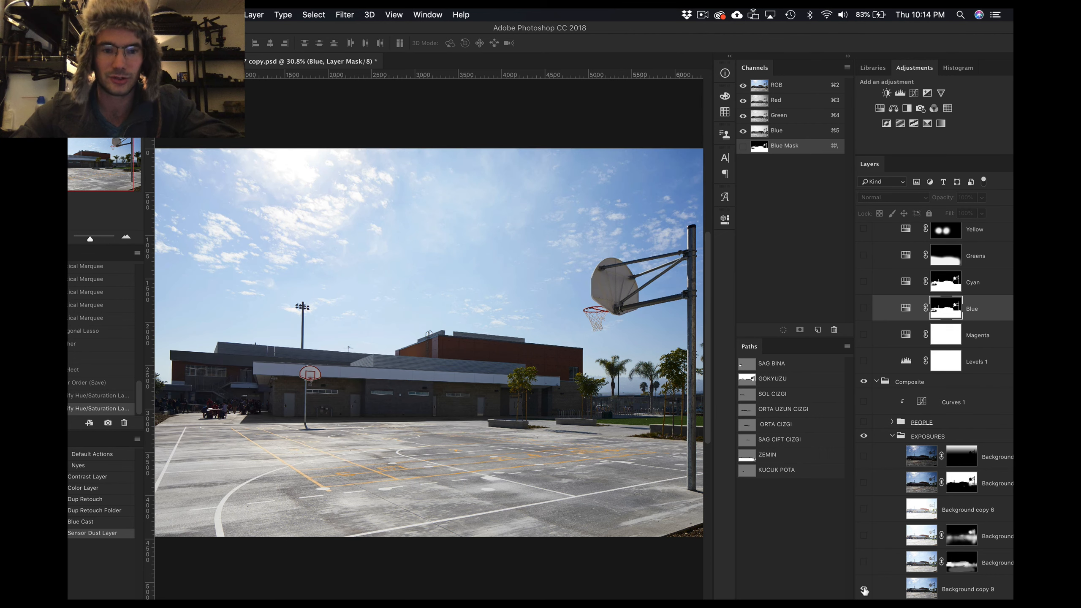
{"action": "left_click", "coordinate": [863, 590], "text": "alt"}
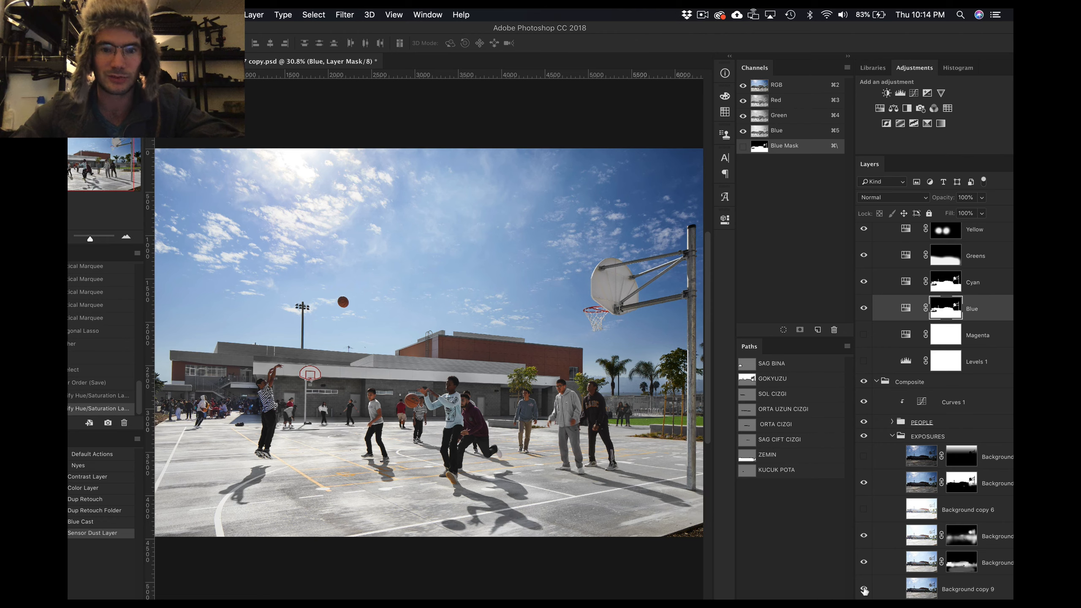
{"action": "left_click", "coordinate": [863, 590], "text": "alt"}
{"action": "left_click", "coordinate": [863, 590], "text": "alt"}
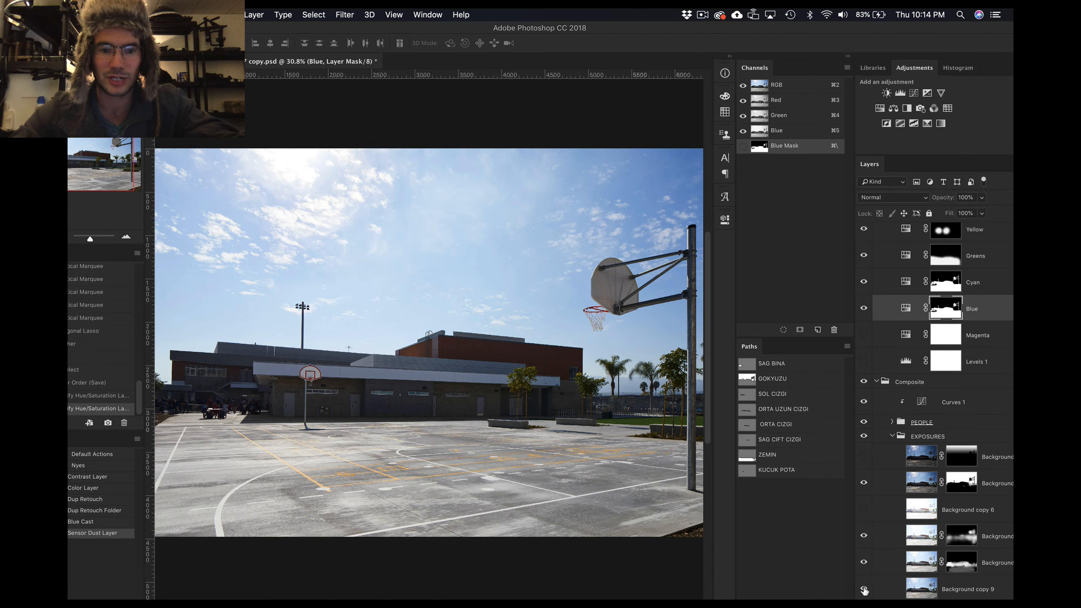
{"action": "left_click", "coordinate": [863, 589], "text": "alt"}
{"action": "left_click", "coordinate": [864, 590], "text": "alt"}
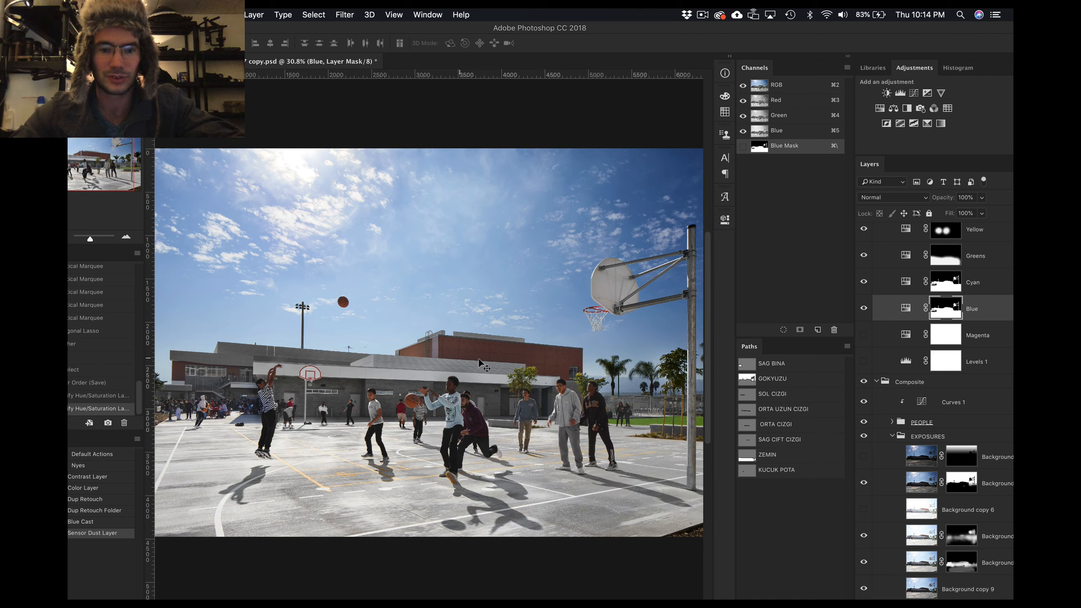
{"action": "left_click", "coordinate": [864, 589], "text": "alt"}
{"action": "left_click", "coordinate": [864, 589], "text": "alt"}
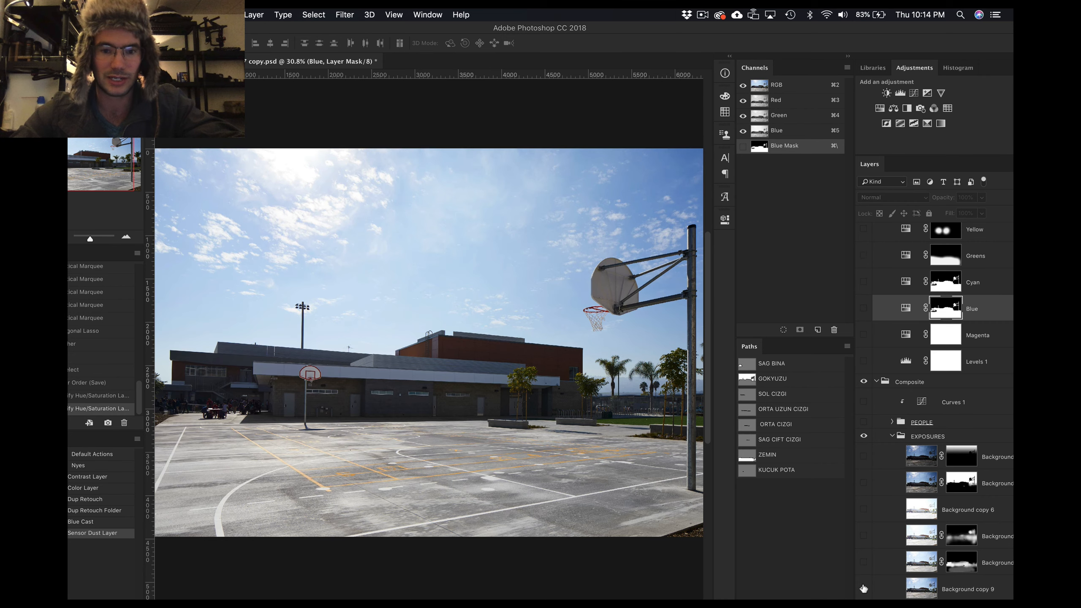
{"action": "left_click", "coordinate": [863, 589], "text": "alt"}
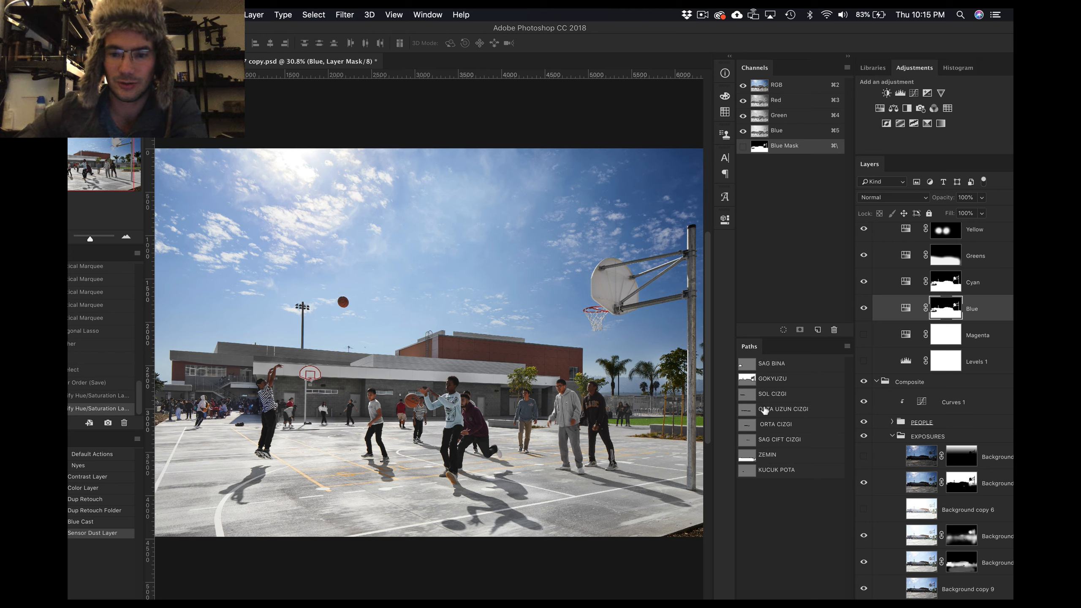
Look through the saved paths, including KUCUK POTA, SAG CIFT CIZGI, GOKYUZU and SAG BINA, and leave none selected
{"action": "left_click", "coordinate": [768, 474]}
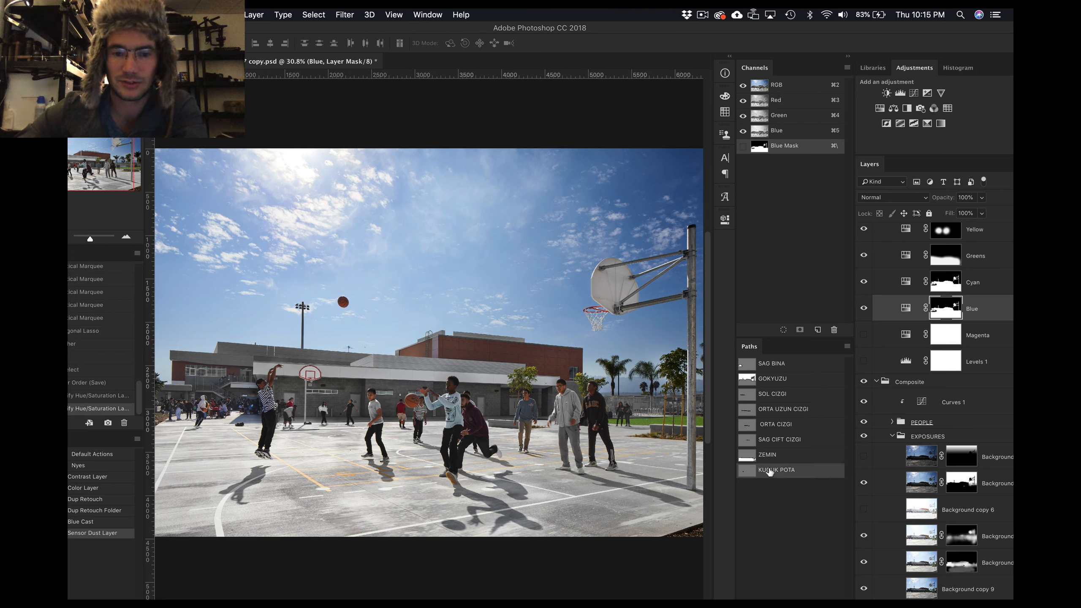
{"action": "left_click", "coordinate": [774, 440]}
{"action": "left_click", "coordinate": [772, 383]}
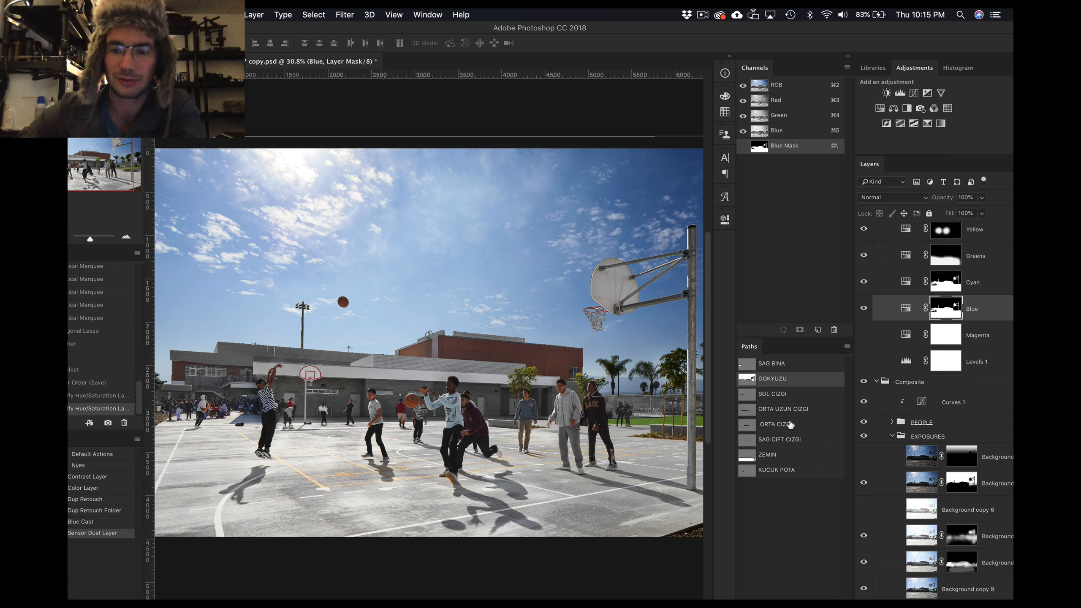
{"action": "left_click", "coordinate": [773, 366]}
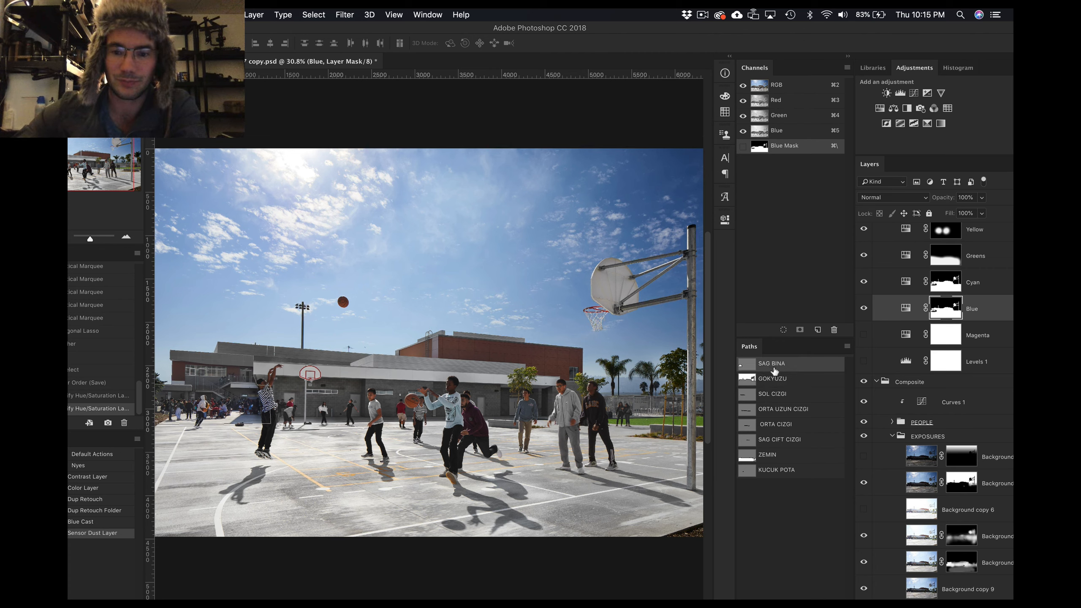
{"action": "left_click", "coordinate": [778, 471]}
{"action": "left_click", "coordinate": [786, 524]}
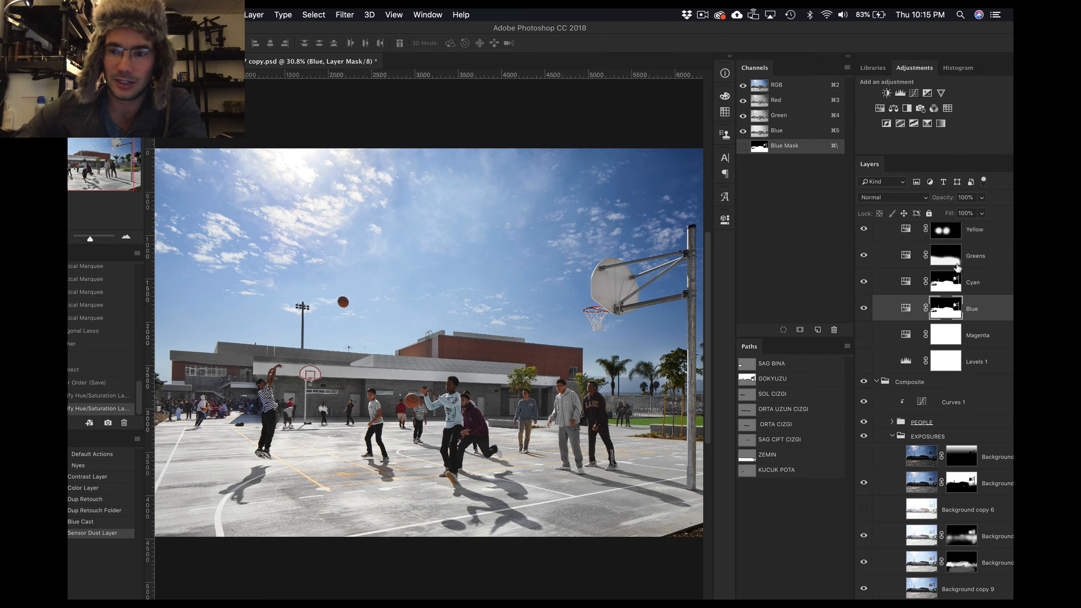
Collapse the EXPOSURES group and reposition the application window so the whole workspace fits on screen
{"action": "scroll", "coordinate": [957, 267], "scroll_direction": "up", "scroll_amount": 3}
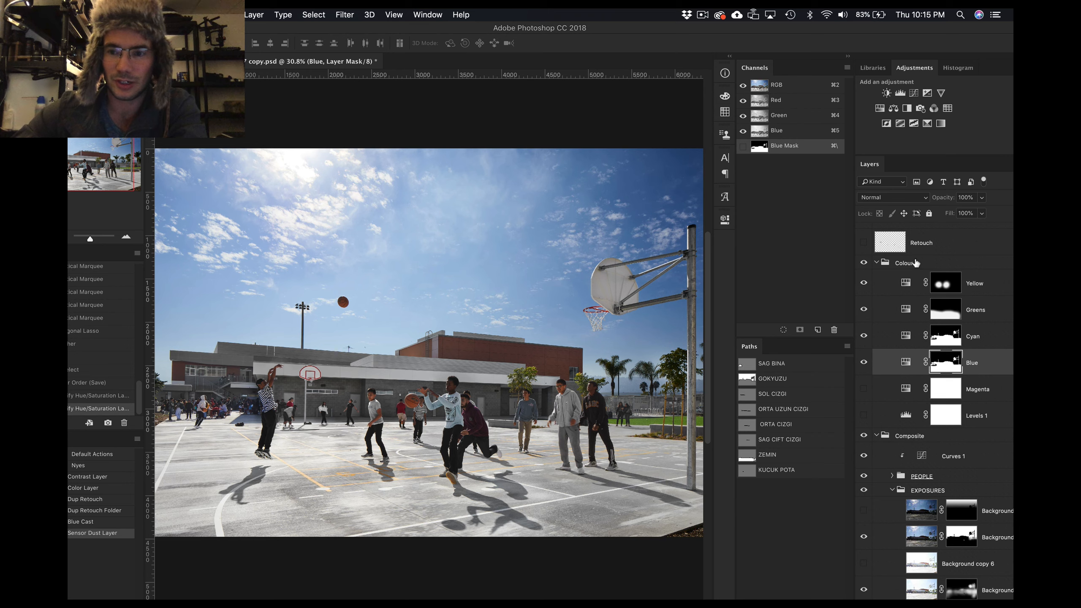
{"action": "scroll", "coordinate": [915, 263], "scroll_direction": "down", "scroll_amount": 3}
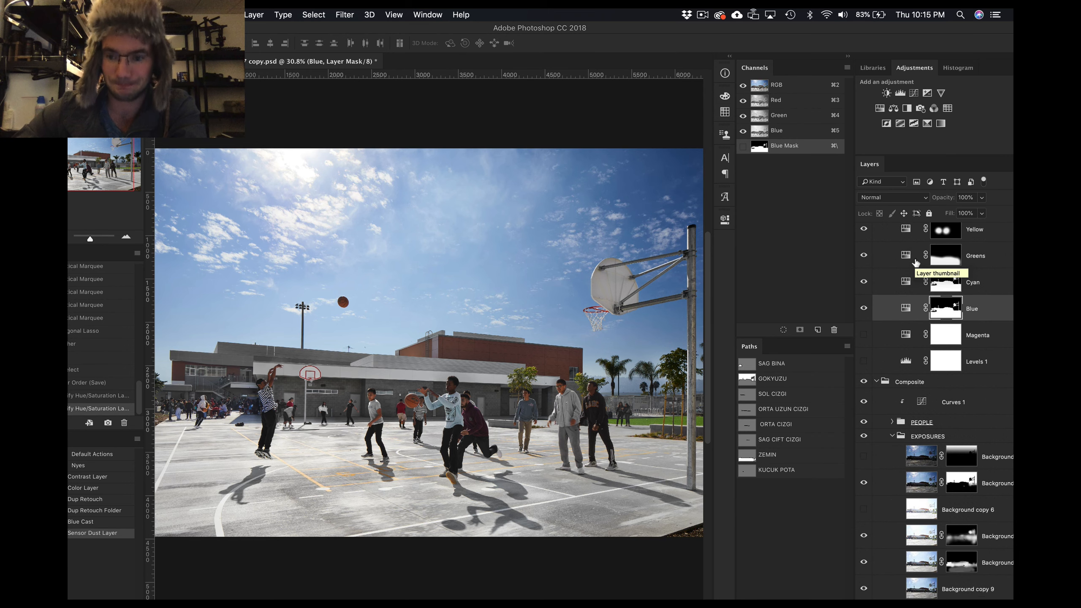
{"action": "left_click", "coordinate": [892, 436]}
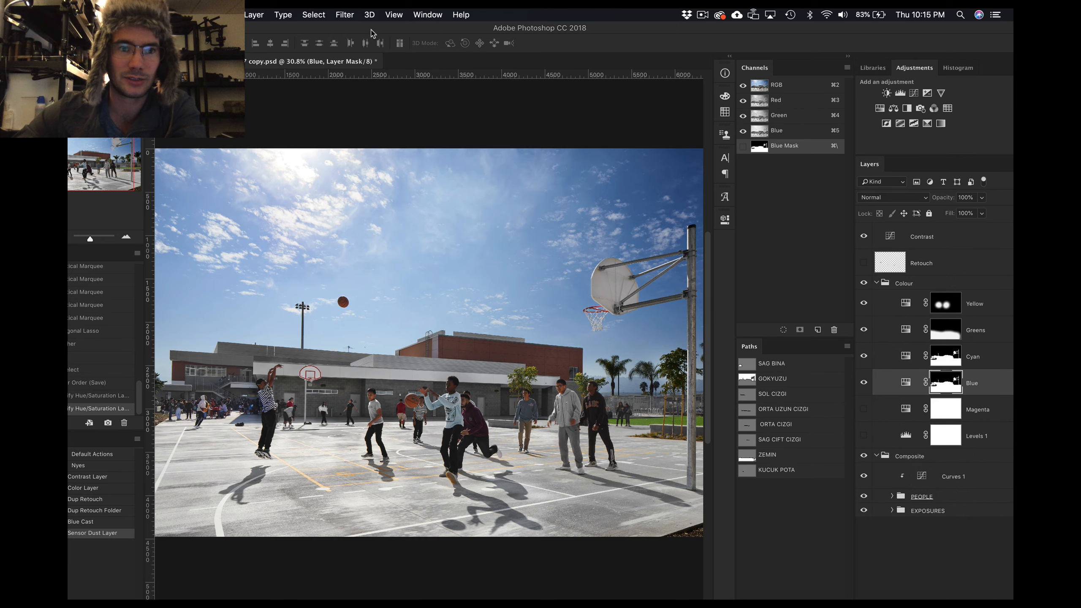
{"action": "left_click_drag", "start_coordinate": [370, 34], "coordinate": [498, 50]}
{"action": "double_click", "coordinate": [498, 49]}
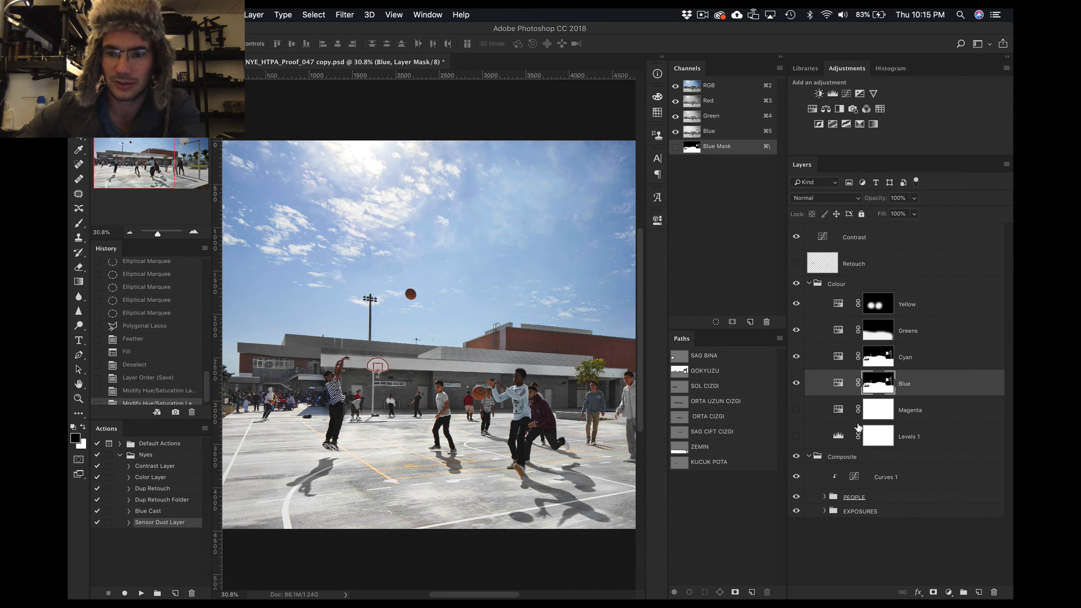
Select the EXPOSURES group and check the PEOPLE group's contribution by hiding and showing it again
{"action": "left_click", "coordinate": [847, 513]}
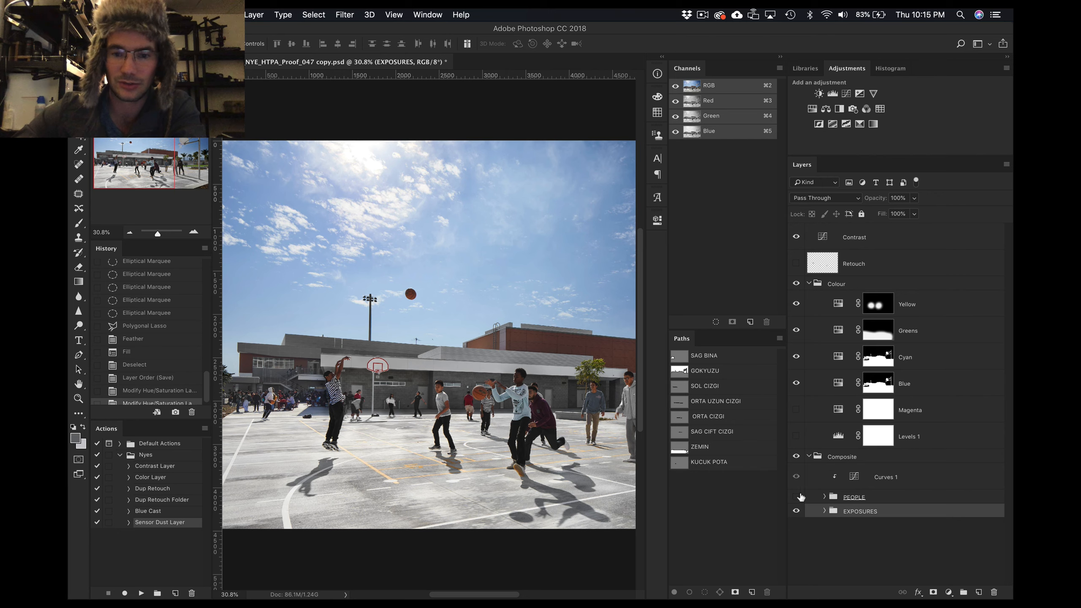
{"action": "left_click", "coordinate": [796, 497]}
{"action": "left_click", "coordinate": [797, 497]}
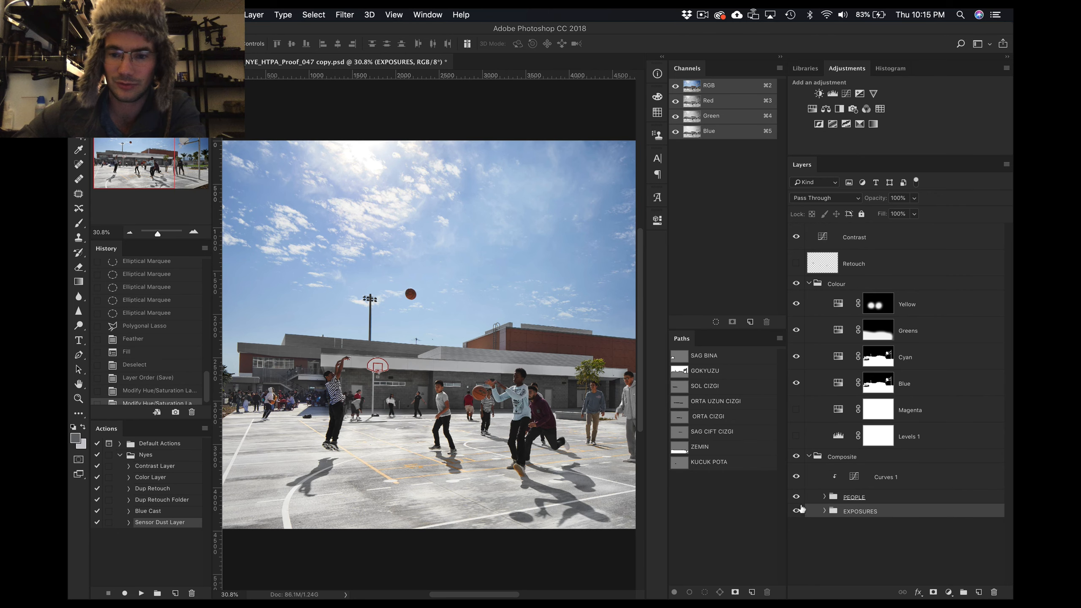
Turn on the masked Background copy 11 exposure in the EXPOSURES group to darken the sky, and collapse the group
{"action": "left_click", "coordinate": [824, 512]}
{"action": "scroll", "coordinate": [825, 513], "scroll_direction": "down", "scroll_amount": 5}
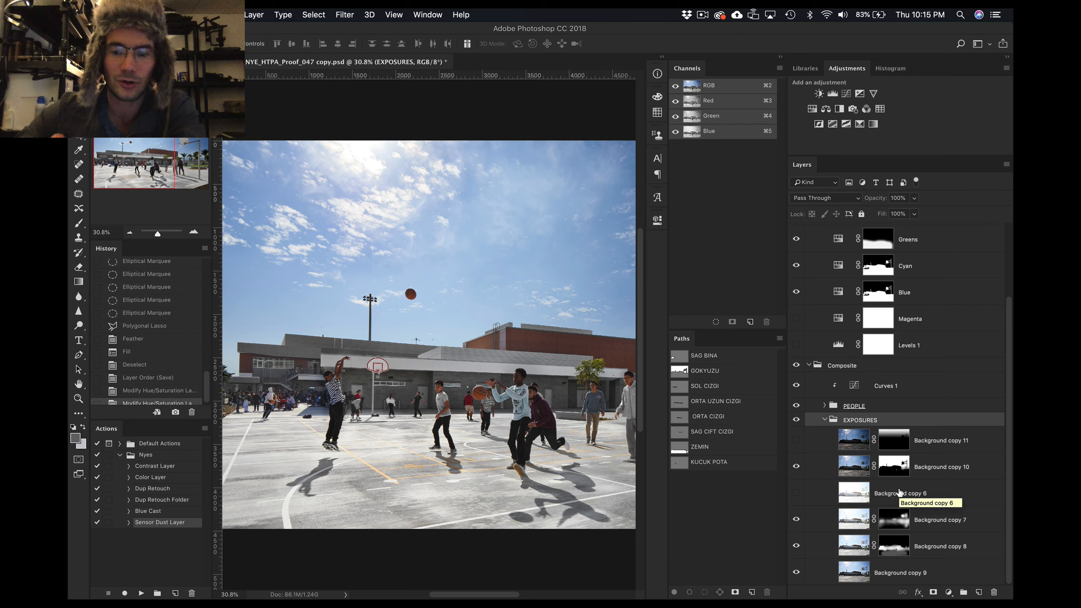
{"action": "left_click", "coordinate": [899, 491]}
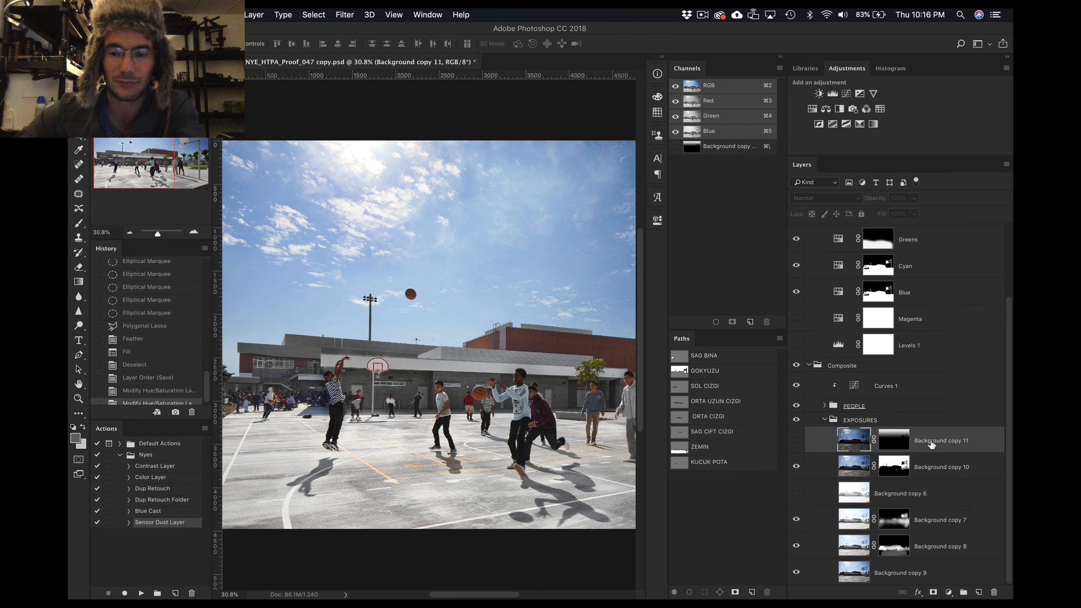
{"action": "left_click", "coordinate": [928, 445]}
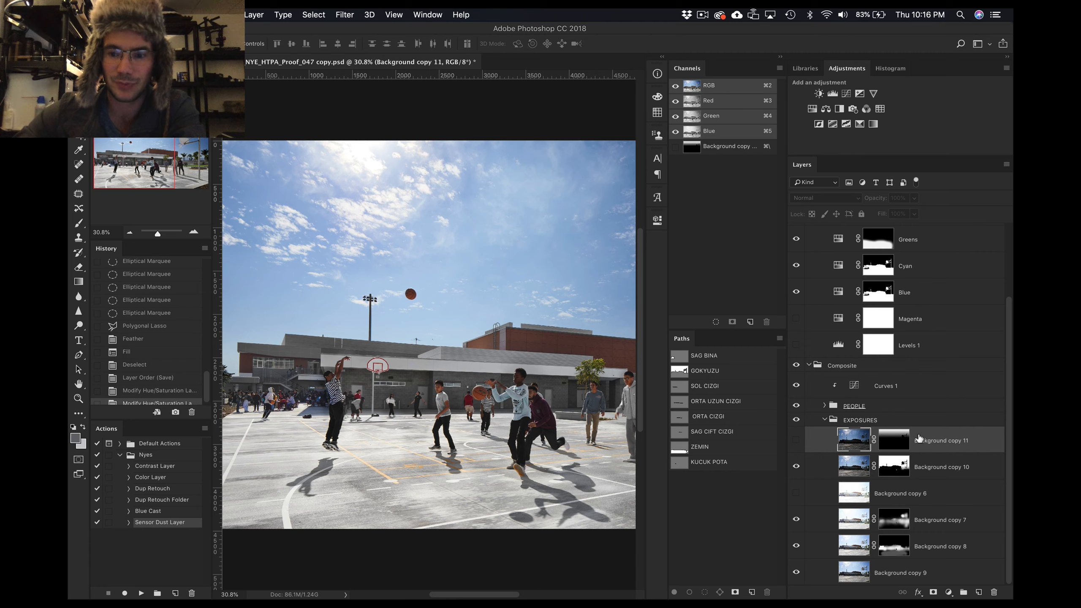
{"action": "left_click", "coordinate": [797, 442]}
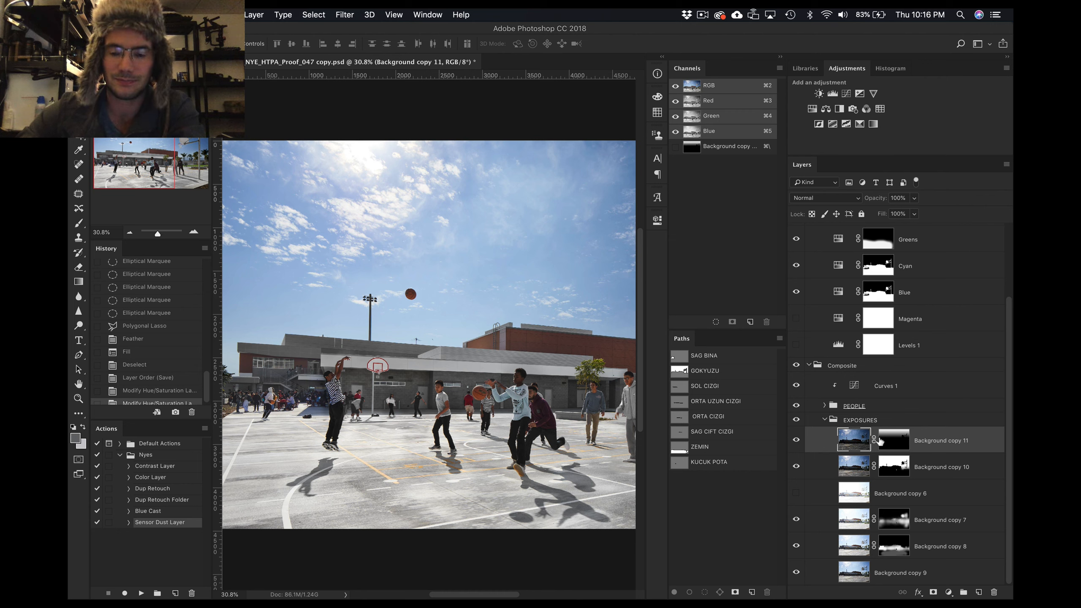
{"action": "left_click", "coordinate": [796, 441]}
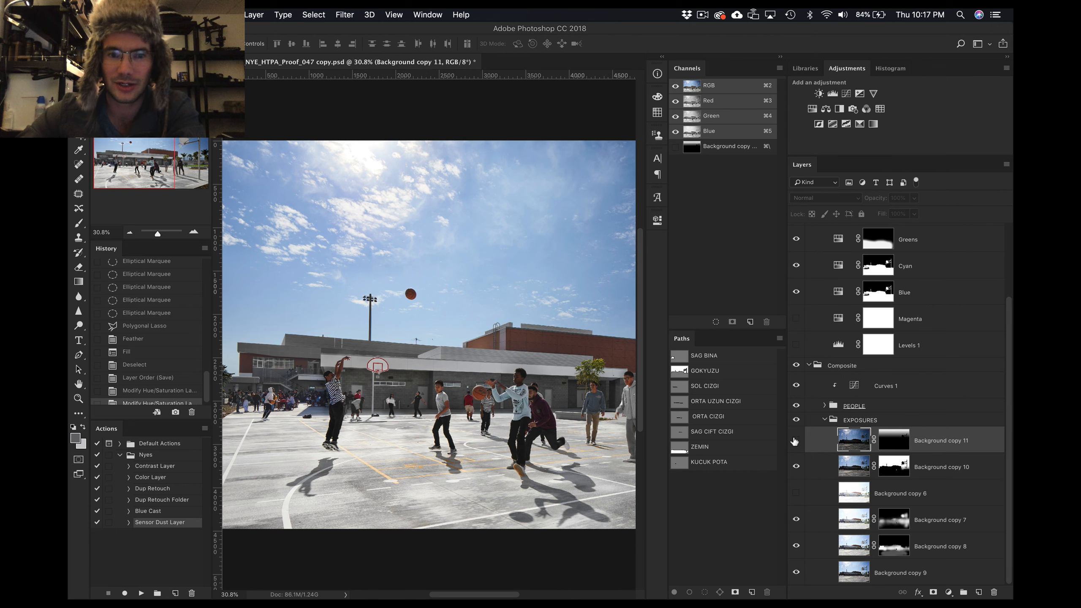
{"action": "left_click", "coordinate": [795, 440]}
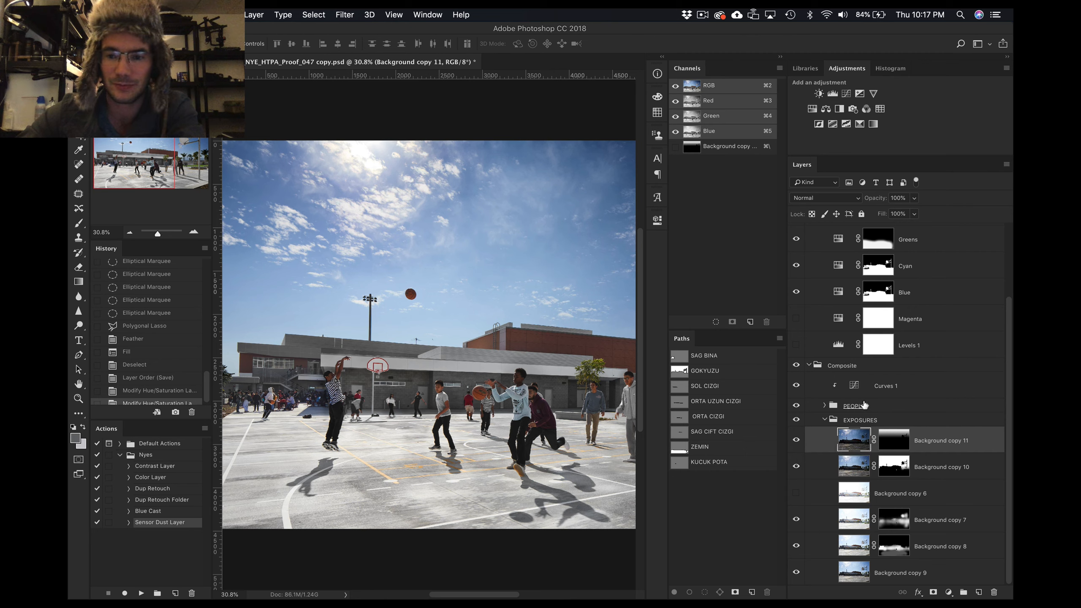
{"action": "left_click", "coordinate": [824, 421]}
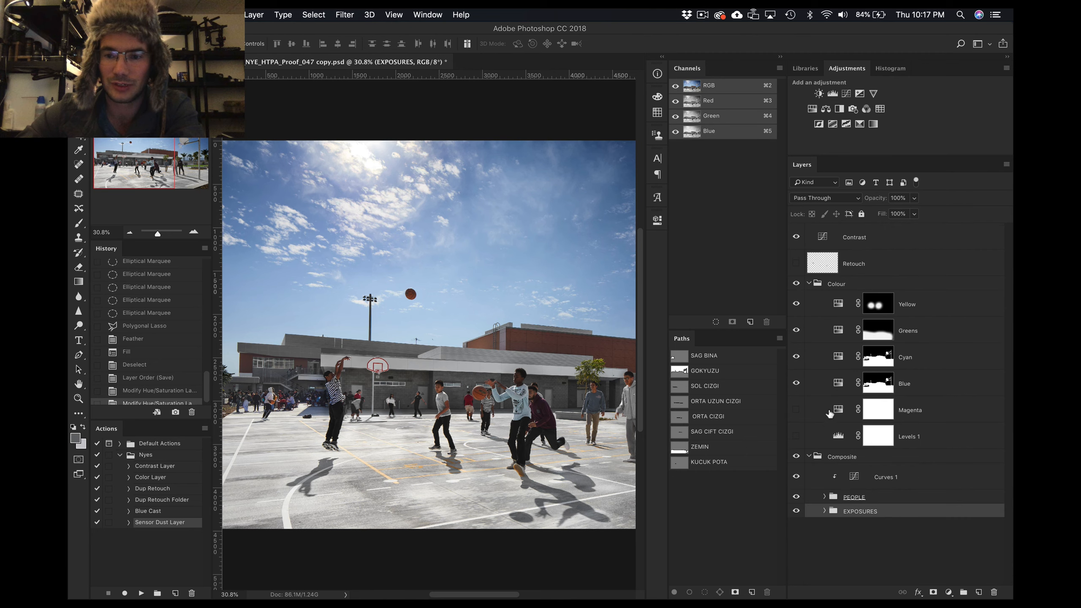
Go through the Colour group's adjustment layers from Yellow to Magenta and leave only the Yellow layer selected
{"action": "left_click", "coordinate": [840, 284]}
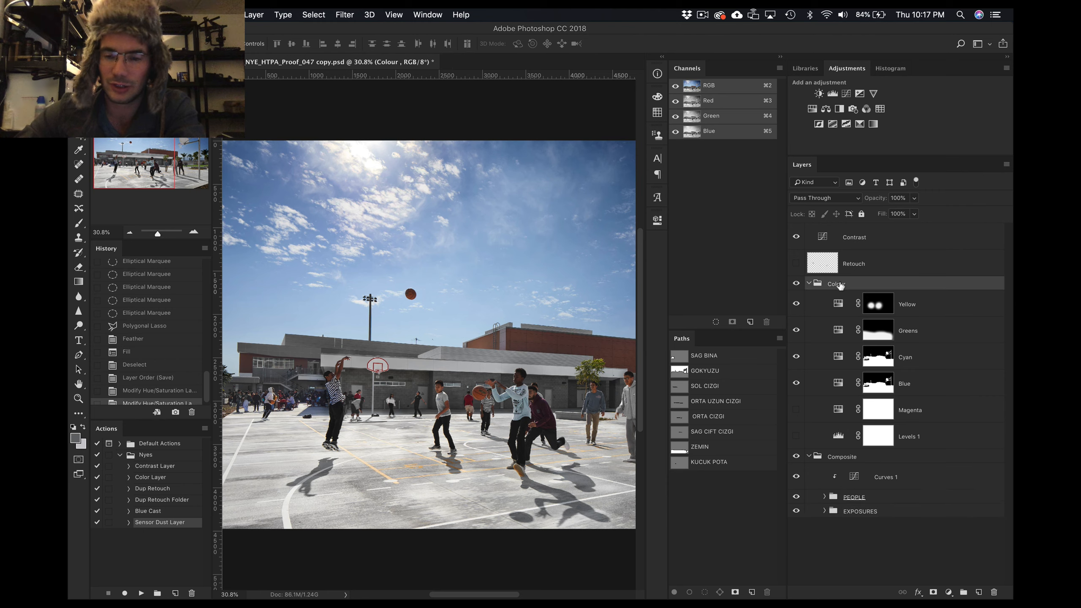
{"action": "left_click", "coordinate": [903, 309]}
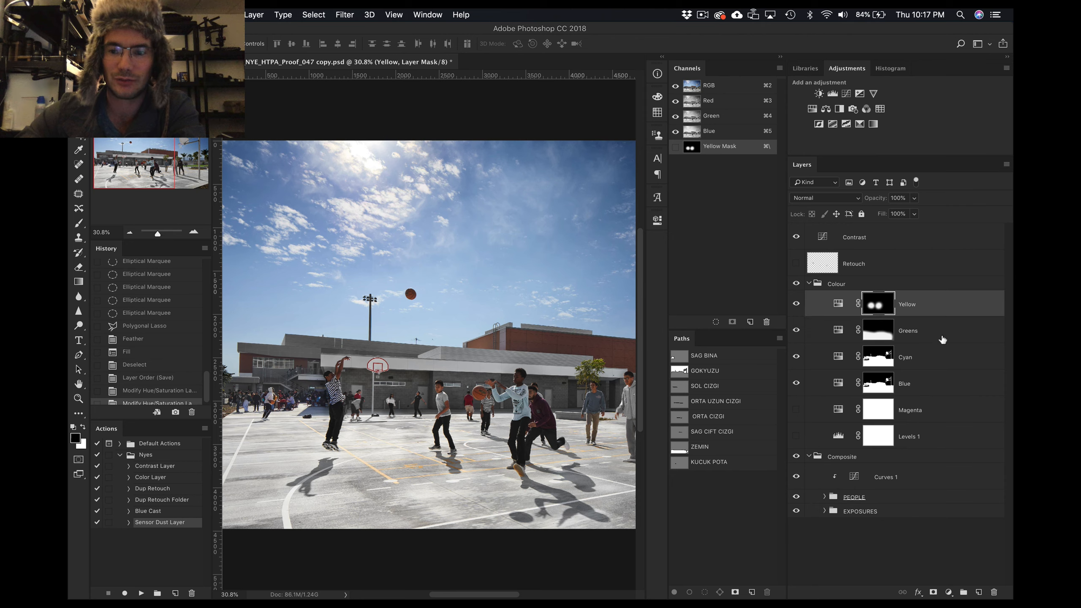
{"action": "left_click", "coordinate": [910, 415]}
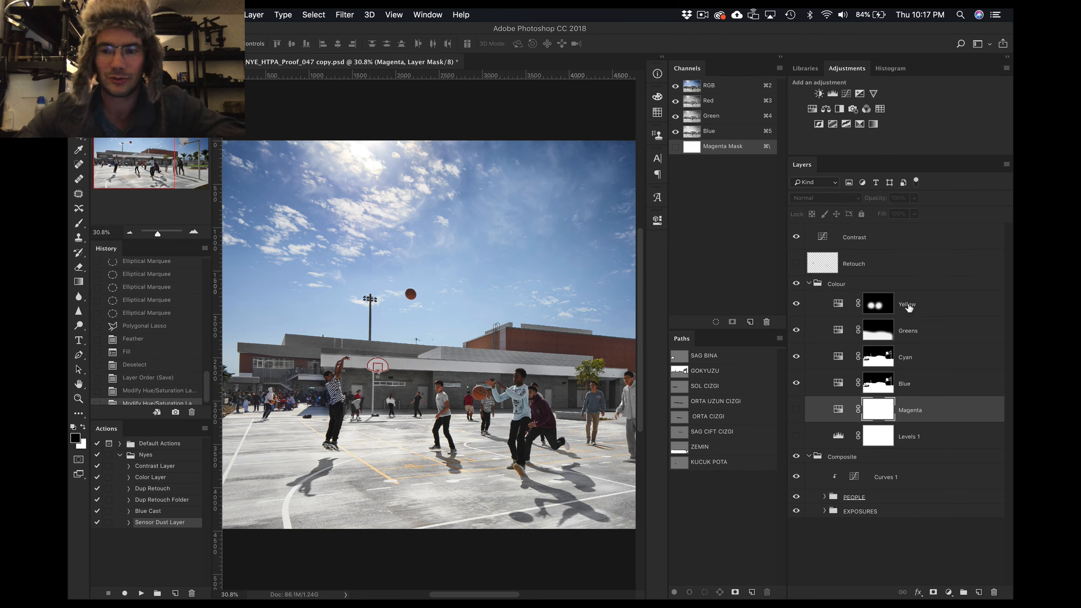
{"action": "left_click", "coordinate": [908, 305], "text": "shift"}
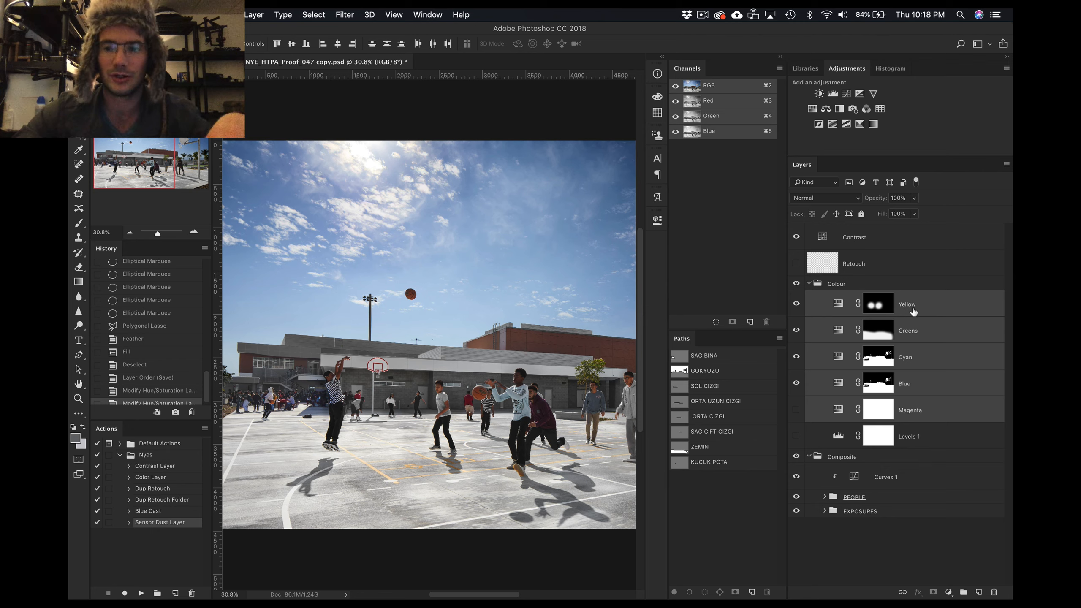
{"action": "left_click", "coordinate": [913, 311]}
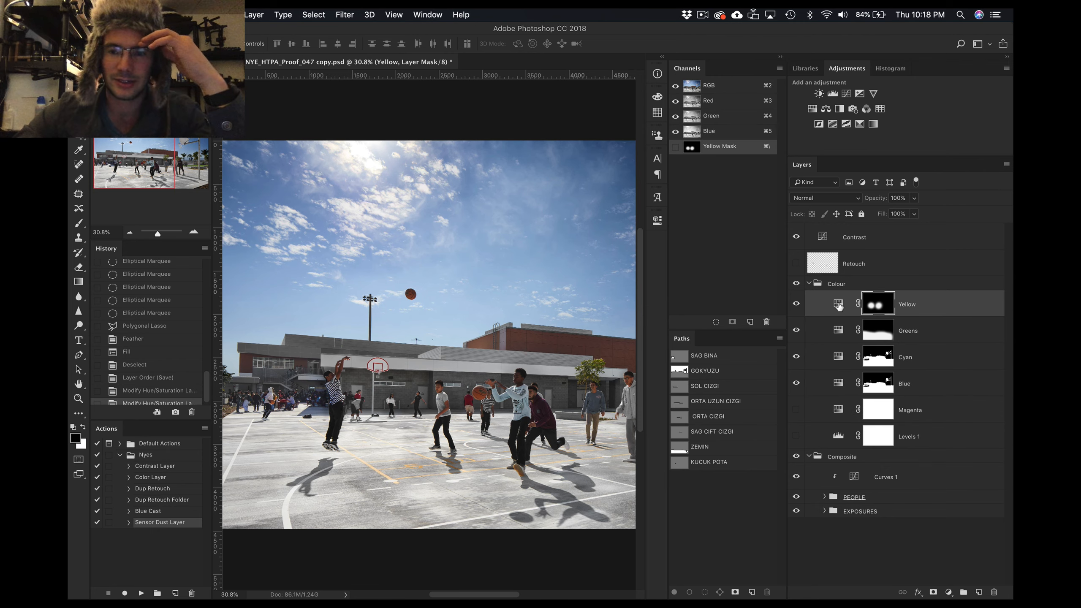
Review the Yellow layer's Hue/Saturation settings for the Yellows and Greens ranges, return to Yellows, and close the settings
{"action": "double_click", "coordinate": [838, 303]}
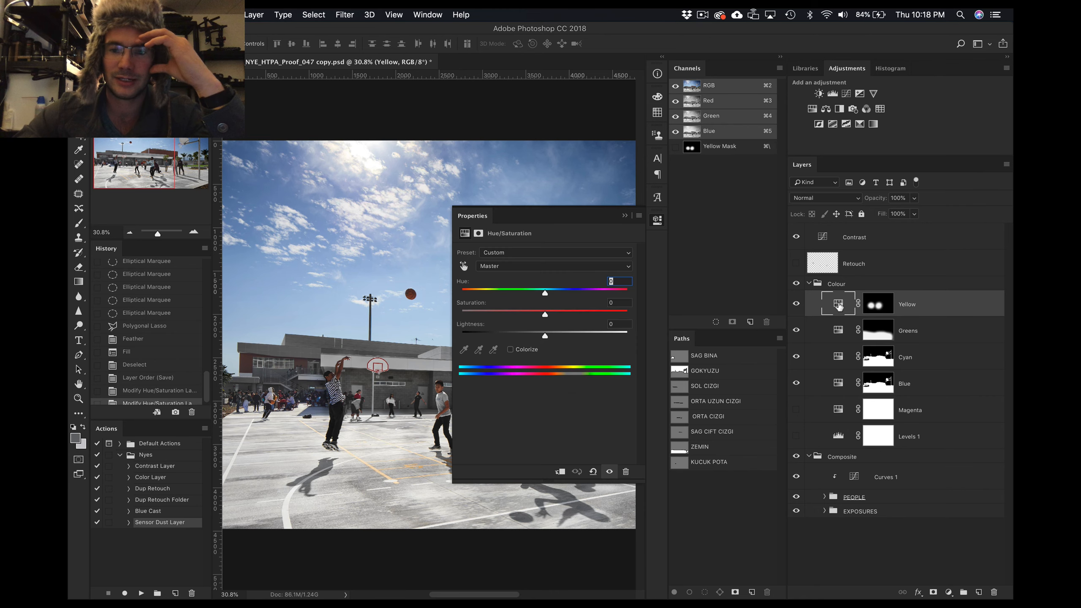
{"action": "left_click", "coordinate": [556, 266]}
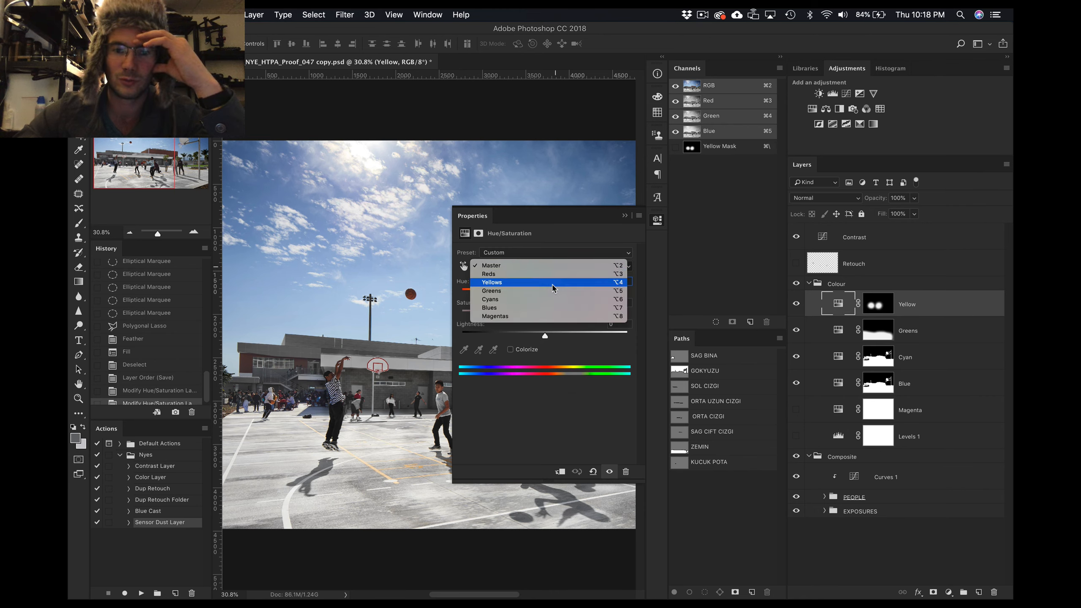
{"action": "left_click", "coordinate": [552, 287]}
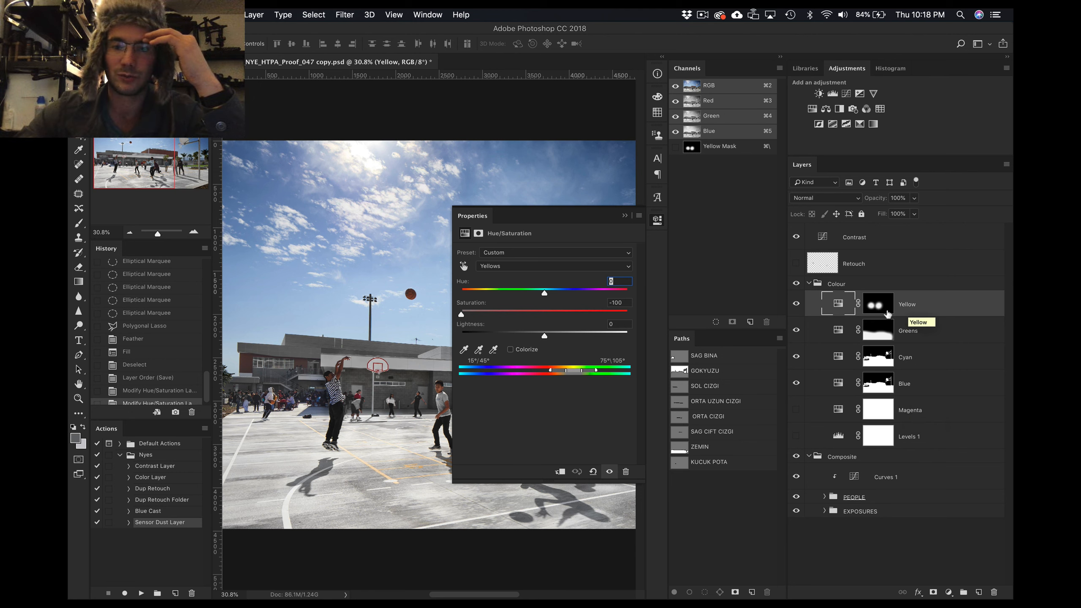
{"action": "left_click", "coordinate": [565, 266]}
{"action": "left_click", "coordinate": [566, 275]}
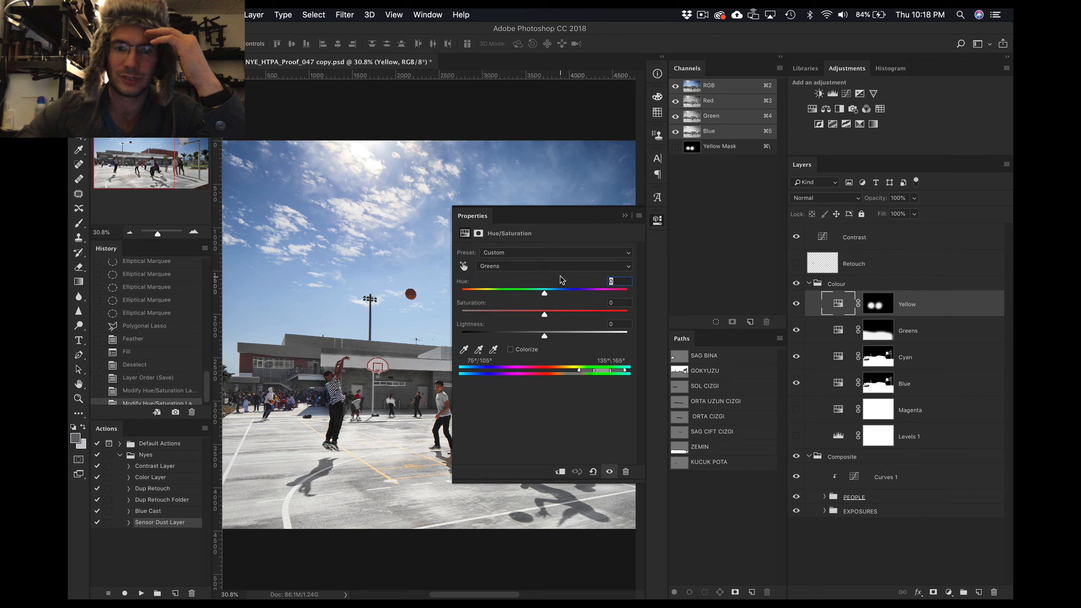
{"action": "left_click", "coordinate": [559, 267]}
{"action": "left_click", "coordinate": [558, 257]}
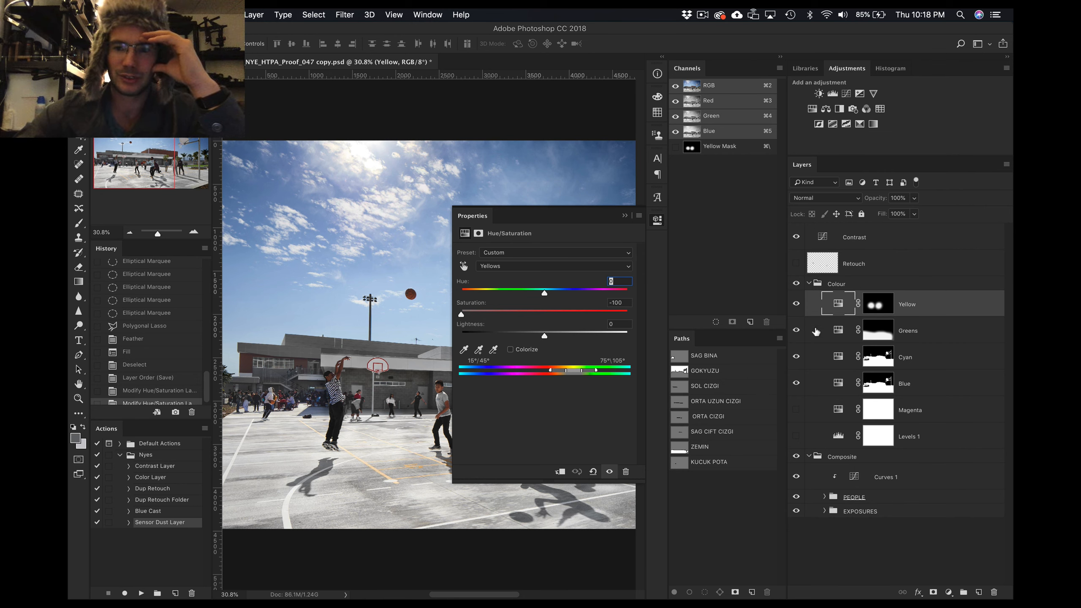
{"action": "left_click", "coordinate": [657, 222]}
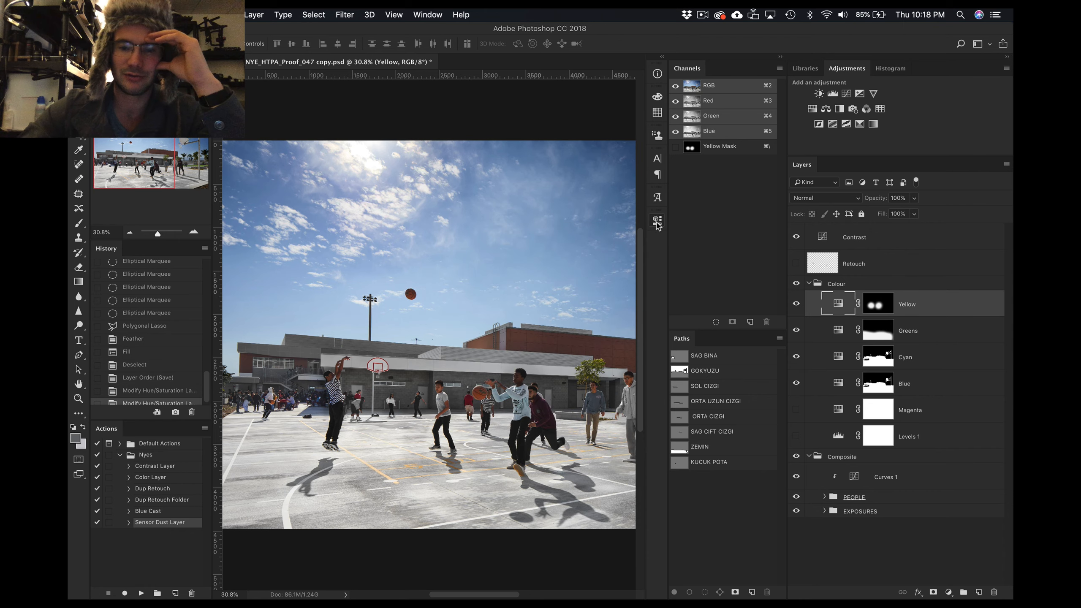
Examine the jumping player's area of the court up close and inspect the Blue layer's Hue/Saturation settings for the Blues range
{"action": "key", "text": "super+equal"}
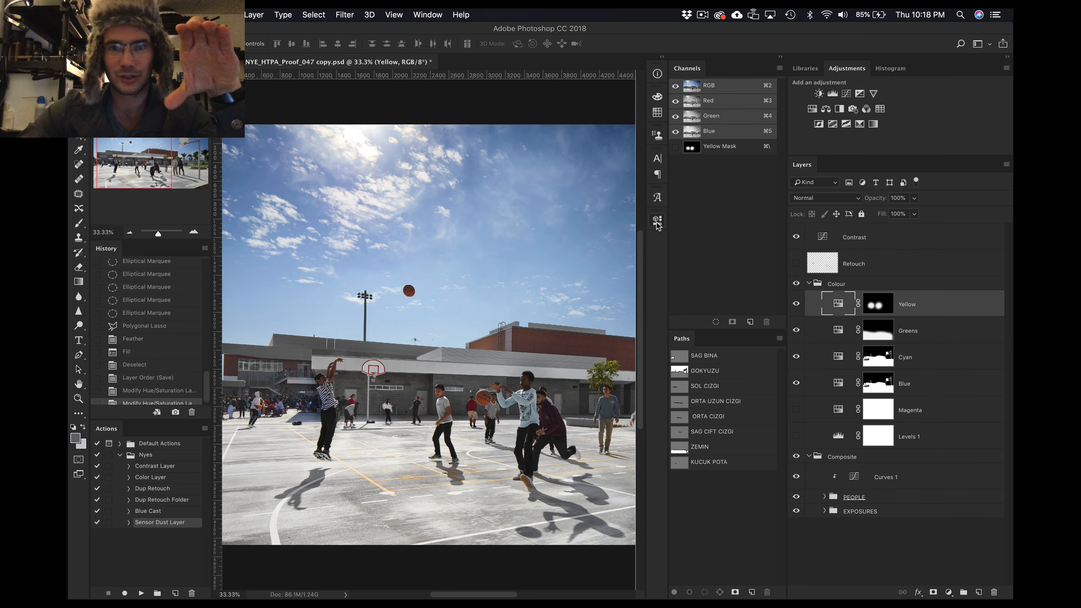
{"action": "key", "text": "super+equal"}
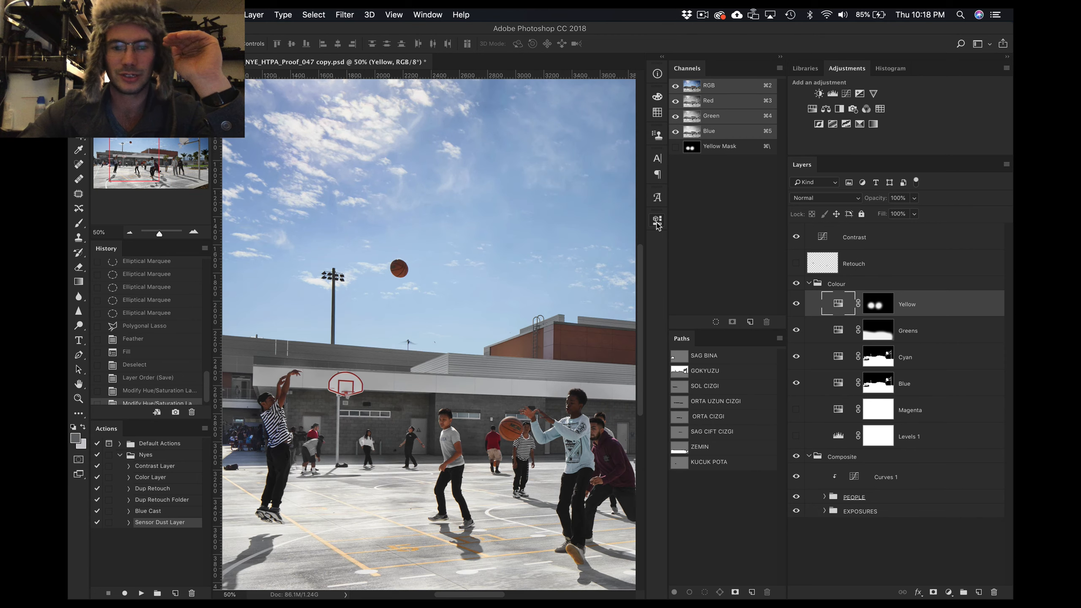
{"action": "left_click_drag", "start_coordinate": [401, 276], "coordinate": [614, 130]}
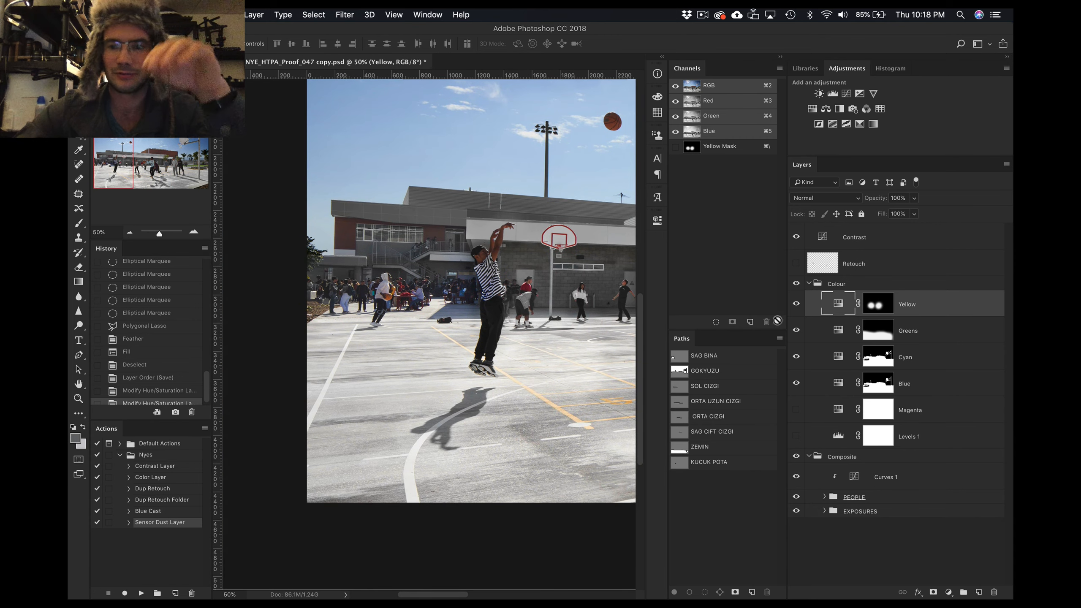
{"action": "left_click", "coordinate": [913, 393]}
{"action": "double_click", "coordinate": [837, 382]}
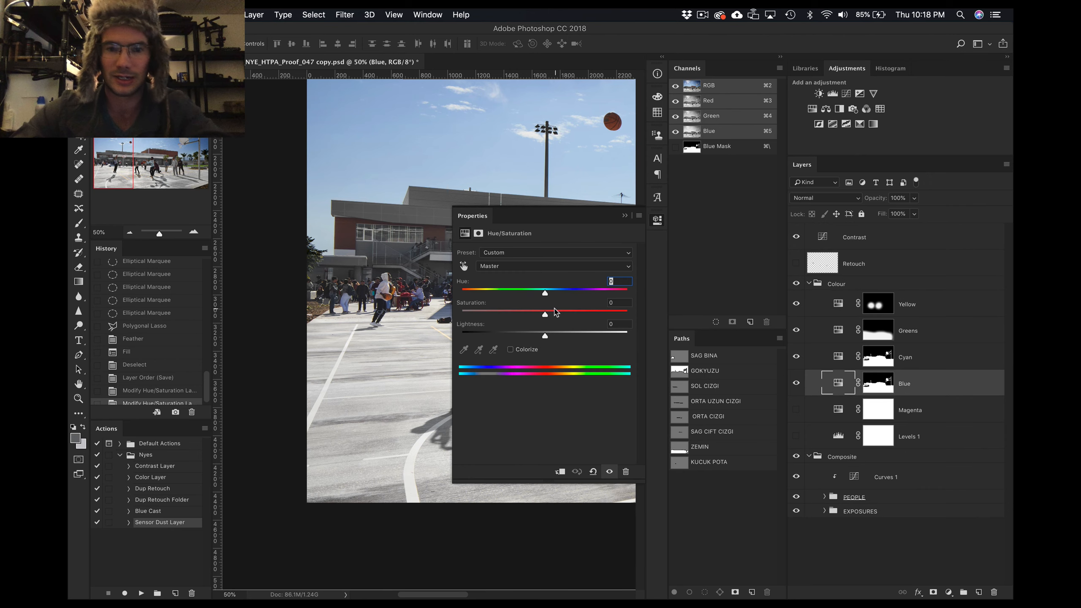
{"action": "left_click", "coordinate": [540, 266]}
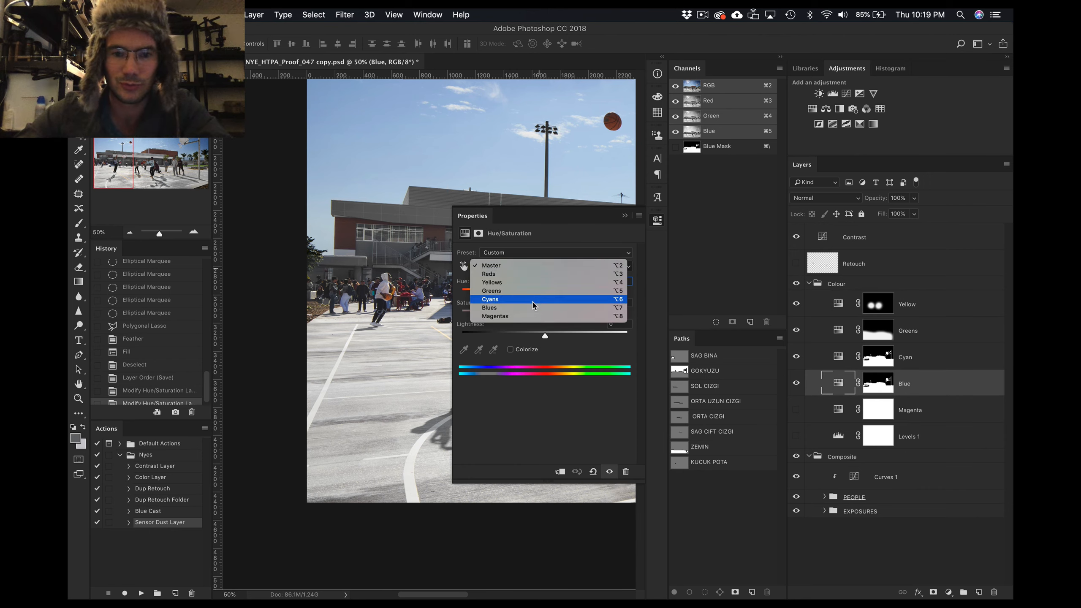
{"action": "left_click", "coordinate": [532, 308]}
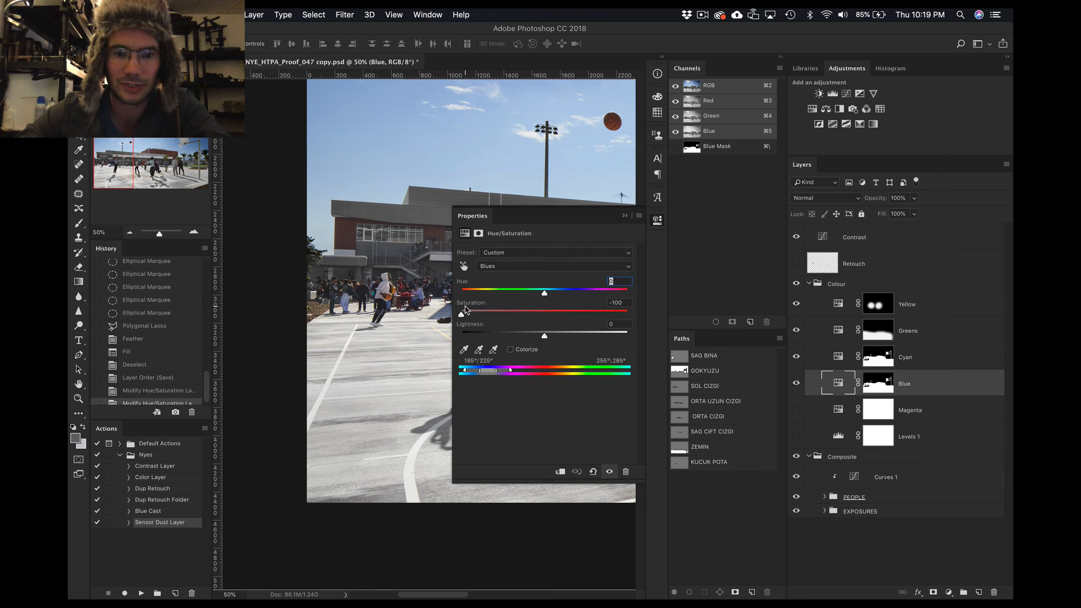
Hide the Blue layer, examine the blue cast in the shadows and building at 100% zoom, and show the layer again
{"action": "left_click", "coordinate": [796, 385]}
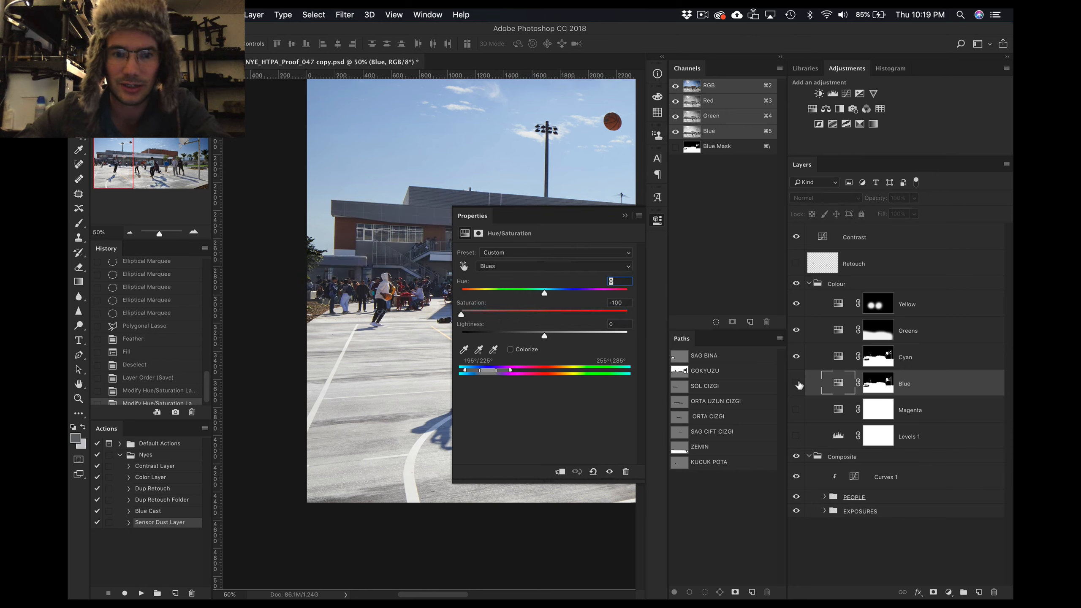
{"action": "left_click", "coordinate": [657, 220]}
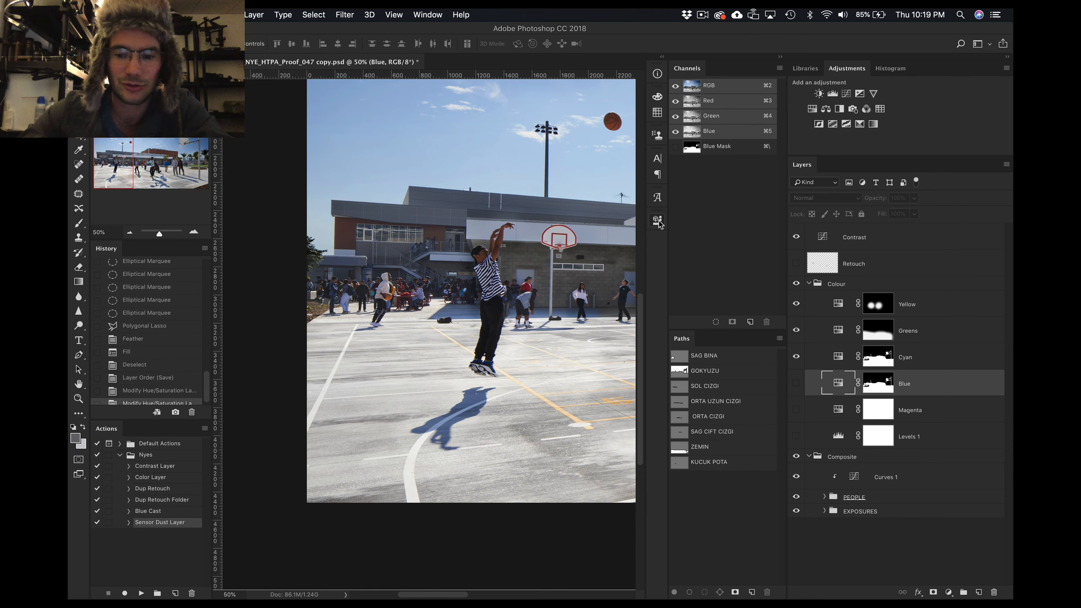
{"action": "key", "text": "super+1"}
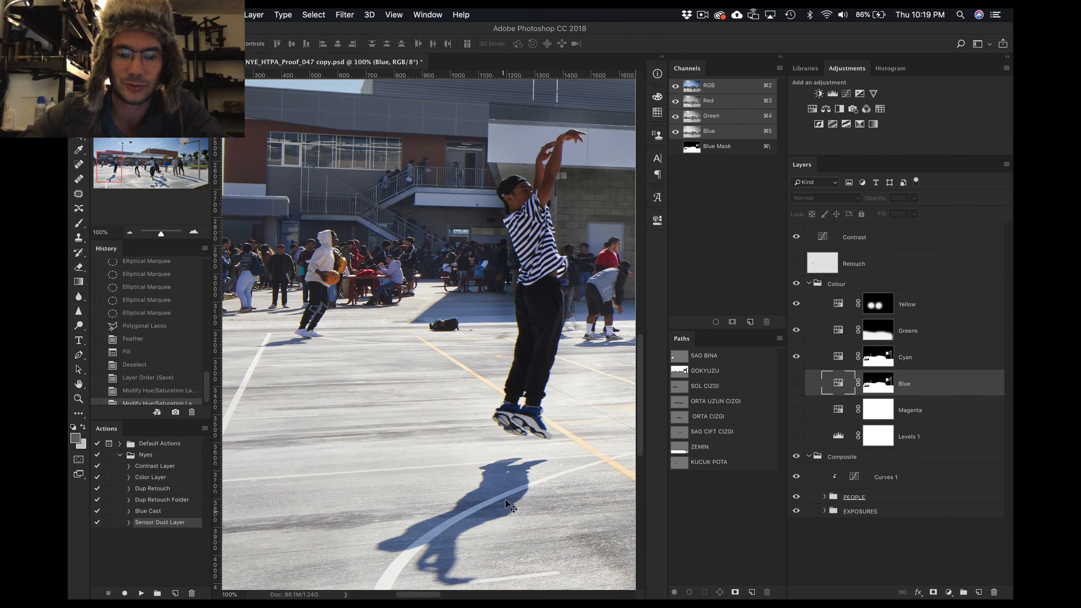
{"action": "scroll", "coordinate": [487, 368], "scroll_direction": "up", "scroll_amount": 5}
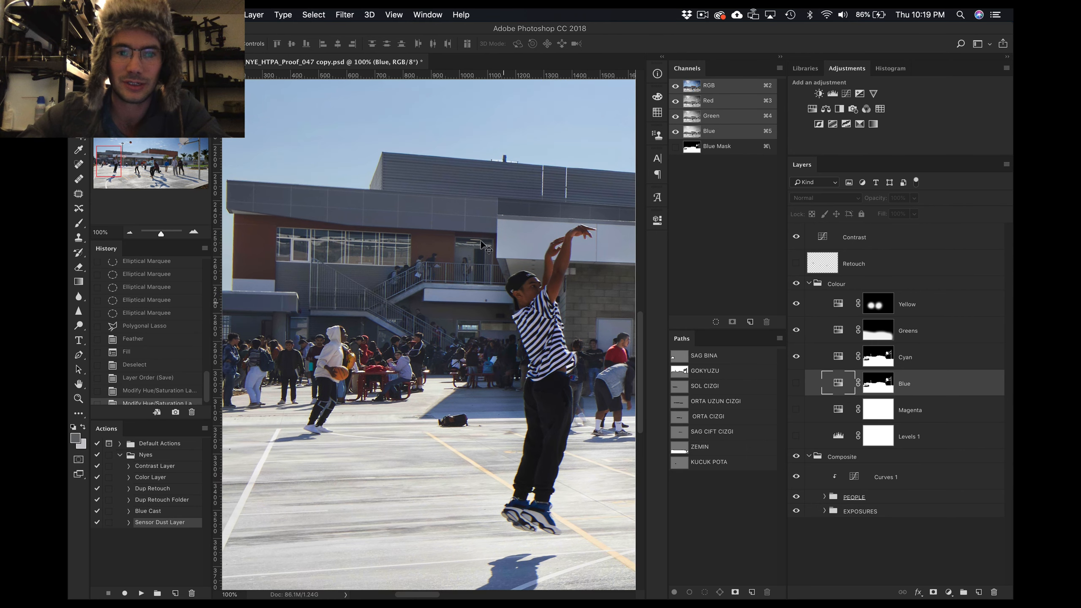
{"action": "left_click", "coordinate": [796, 385]}
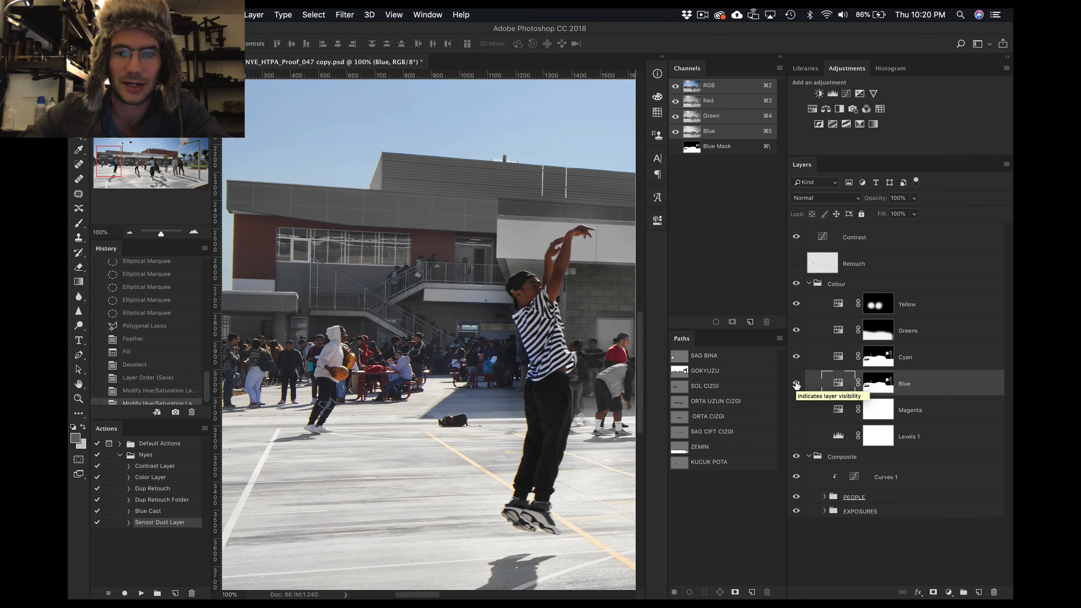
Set the Blues saturation of the Blue Hue/Saturation layer to -62
{"action": "double_click", "coordinate": [836, 383]}
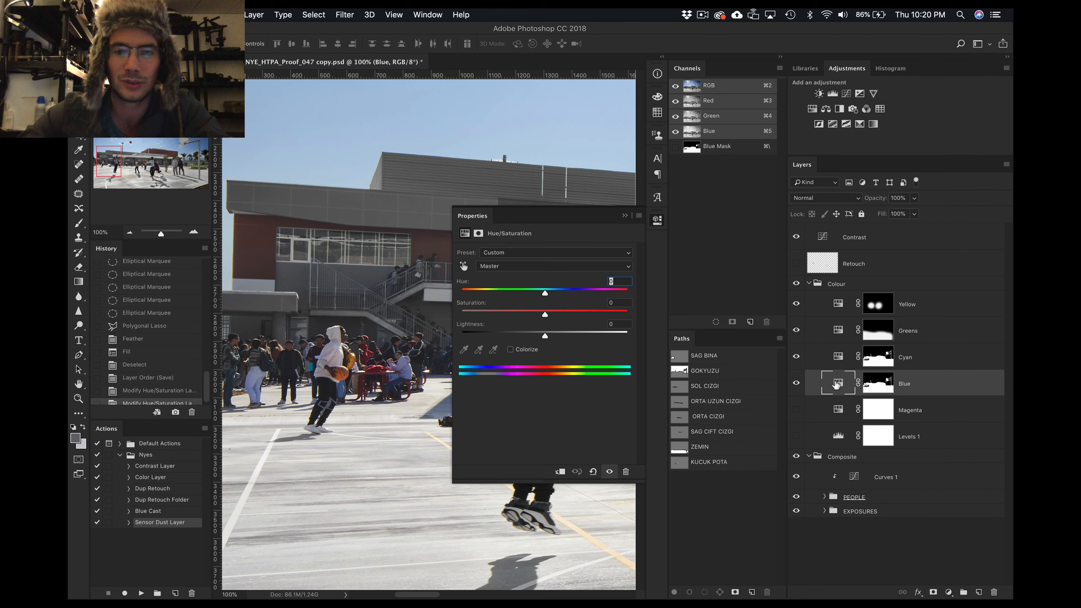
{"action": "left_click", "coordinate": [516, 266]}
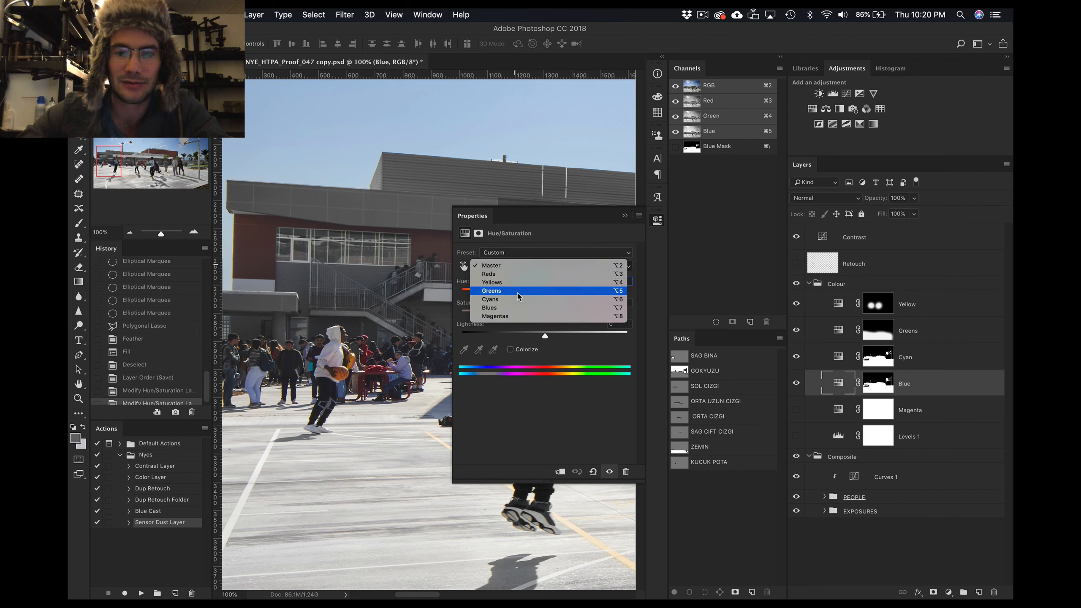
{"action": "left_click", "coordinate": [518, 307]}
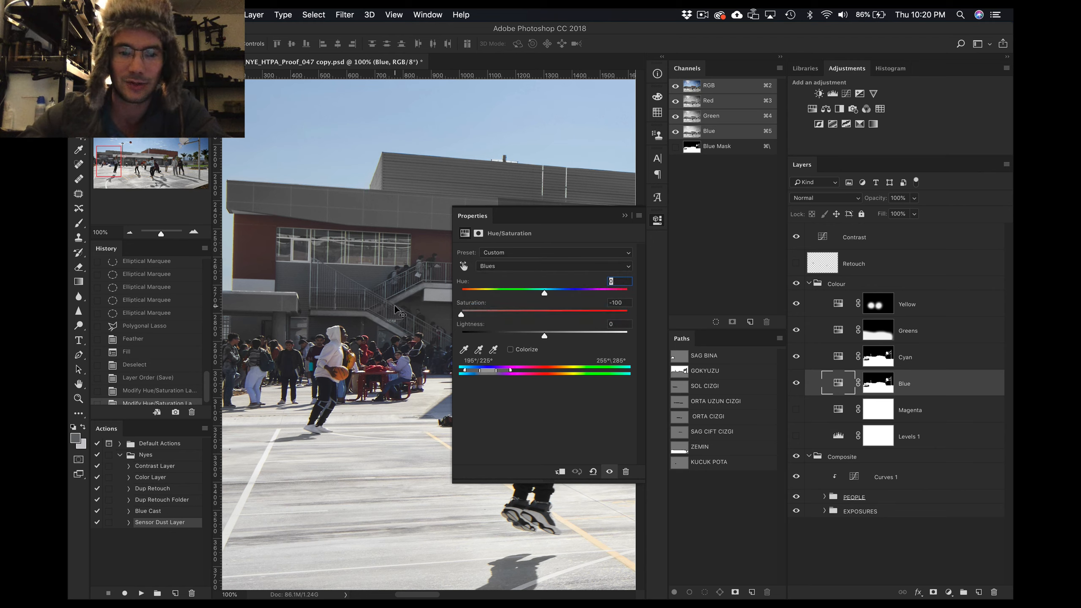
{"action": "scroll", "coordinate": [394, 310], "scroll_direction": "right", "scroll_amount": 10}
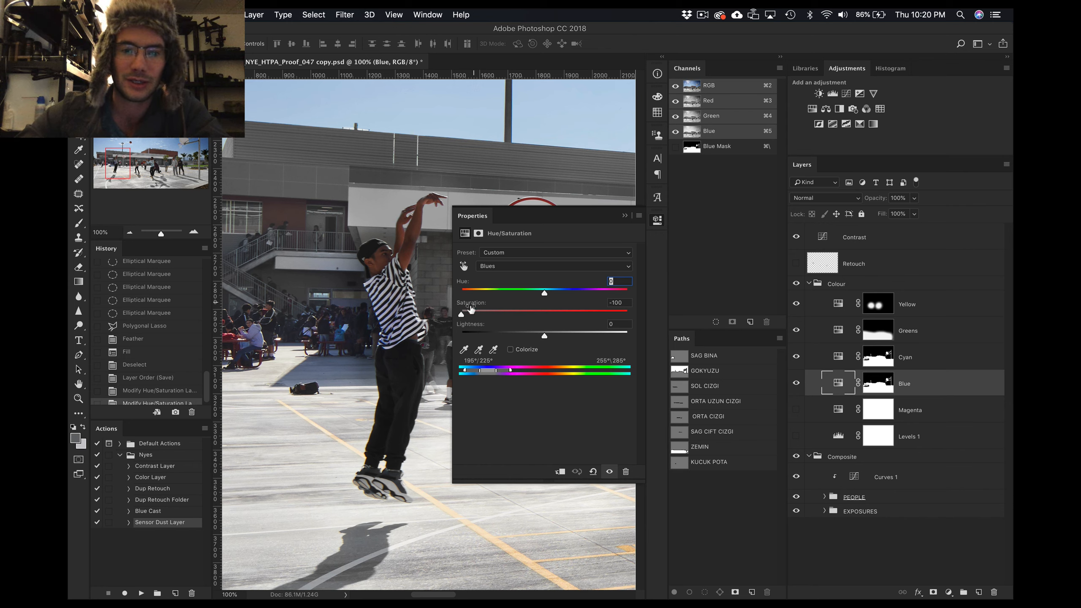
{"action": "left_click_drag", "start_coordinate": [462, 315], "coordinate": [492, 318]}
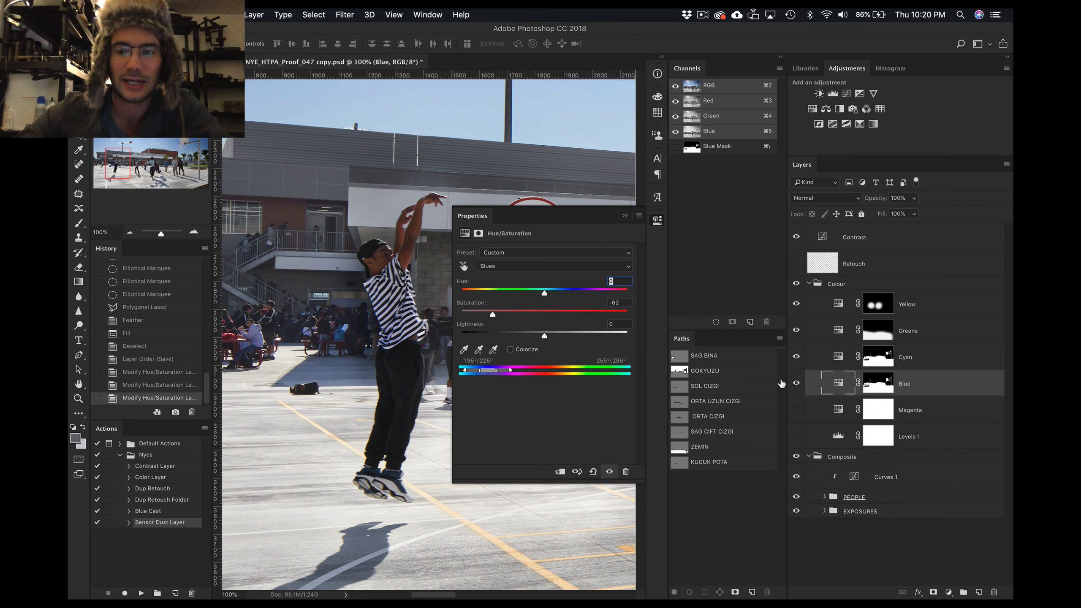
Compare the image with and without the Blue layer by switching its visibility repeatedly, leaving the layer shown
{"action": "left_click", "coordinate": [796, 383]}
{"action": "left_click", "coordinate": [796, 384]}
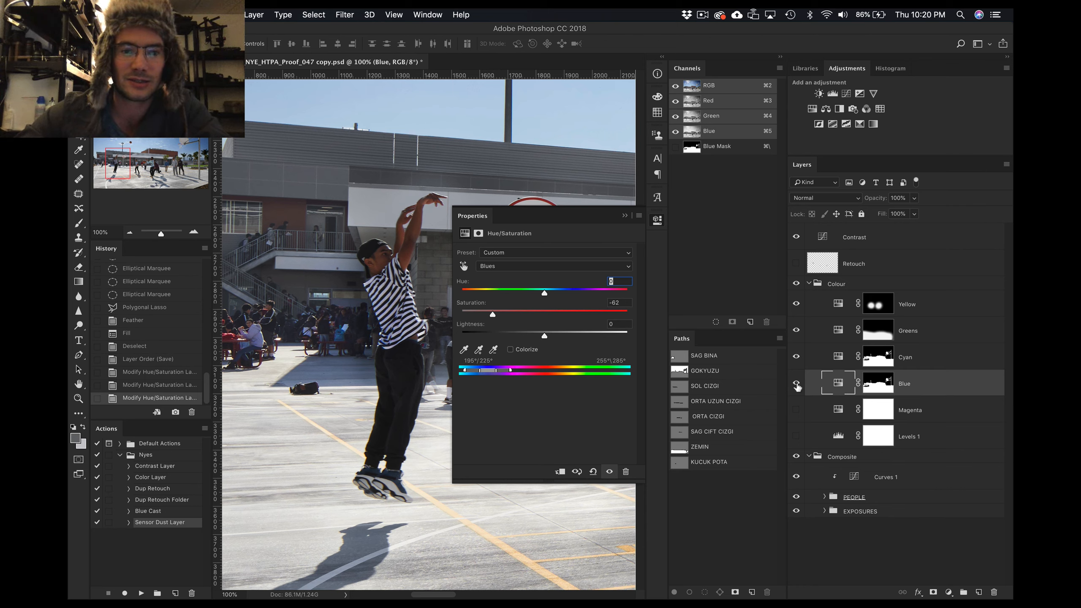
{"action": "left_click", "coordinate": [797, 386]}
{"action": "left_click", "coordinate": [797, 385]}
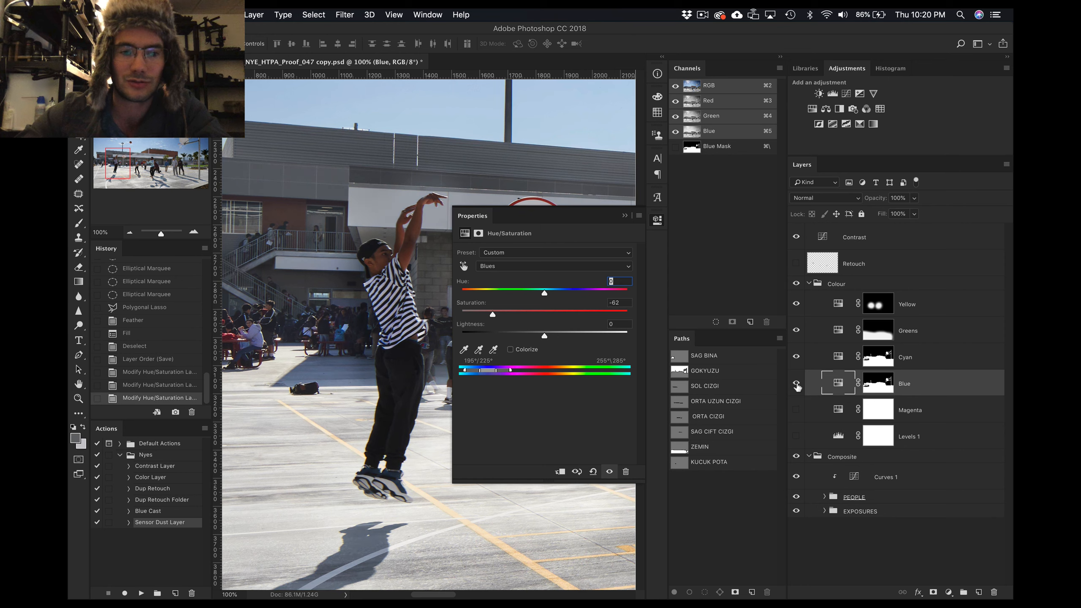
{"action": "left_click", "coordinate": [797, 386]}
{"action": "left_click", "coordinate": [797, 386]}
{"action": "left_click", "coordinate": [797, 386]}
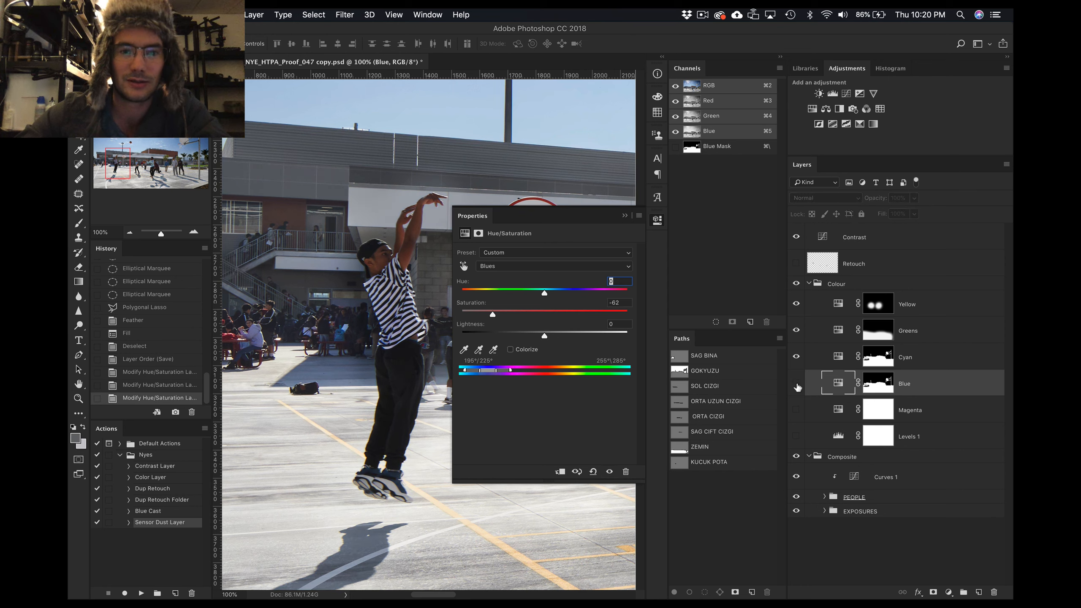
{"action": "left_click", "coordinate": [797, 386]}
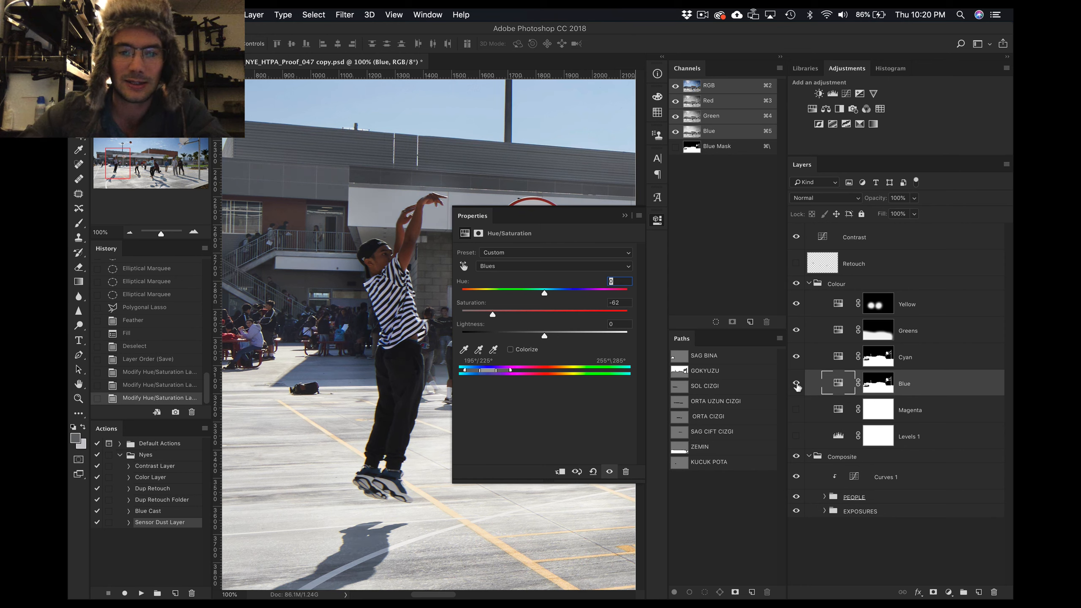
Set the Yellow layer's Yellows saturation to -20, judging the colour across the players and court at 100% zoom, and close the settings
{"action": "key", "text": "super+minus"}
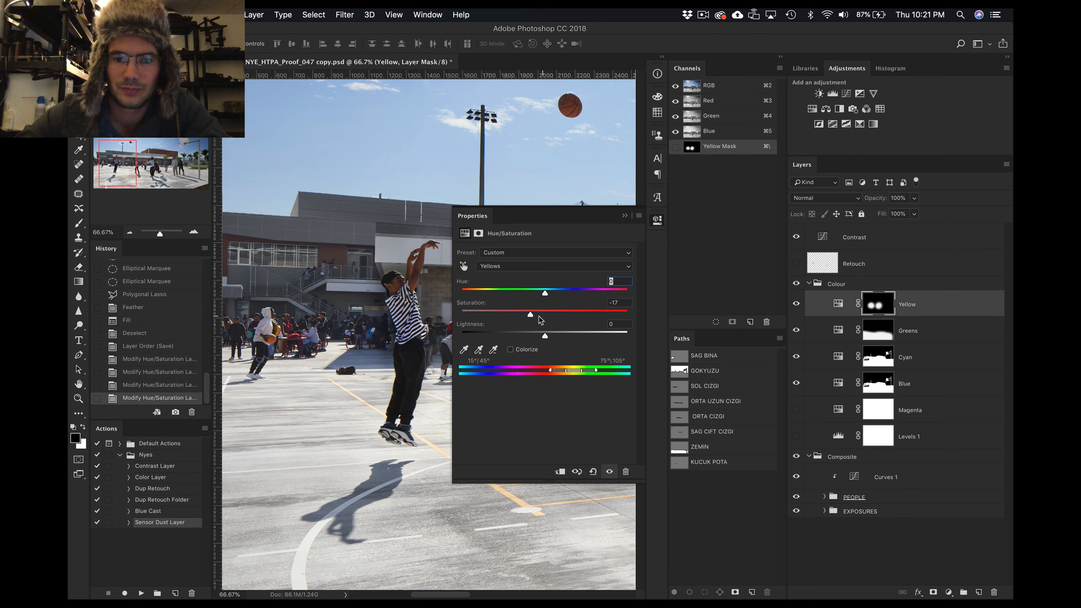
{"action": "key", "text": "super+1"}
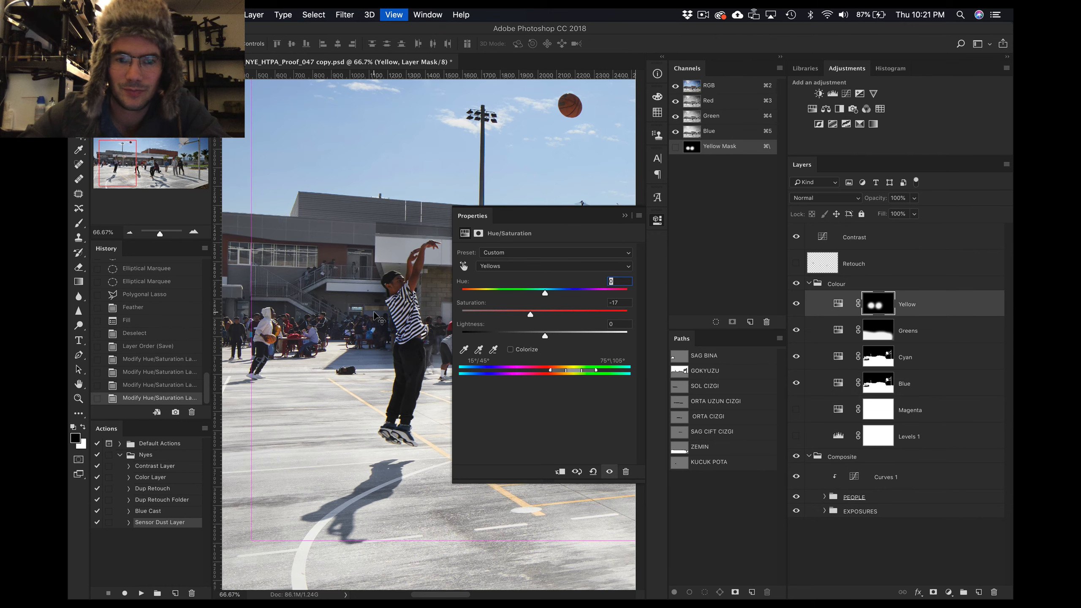
{"action": "scroll", "coordinate": [308, 326], "scroll_direction": "right", "scroll_amount": 10}
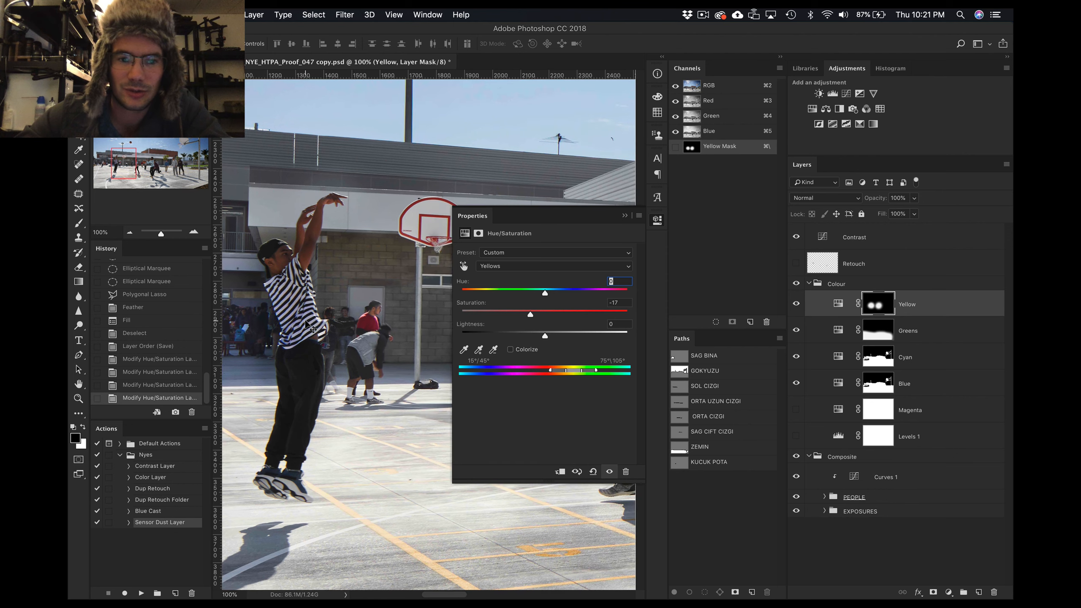
{"action": "scroll", "coordinate": [308, 327], "scroll_direction": "right", "scroll_amount": 3}
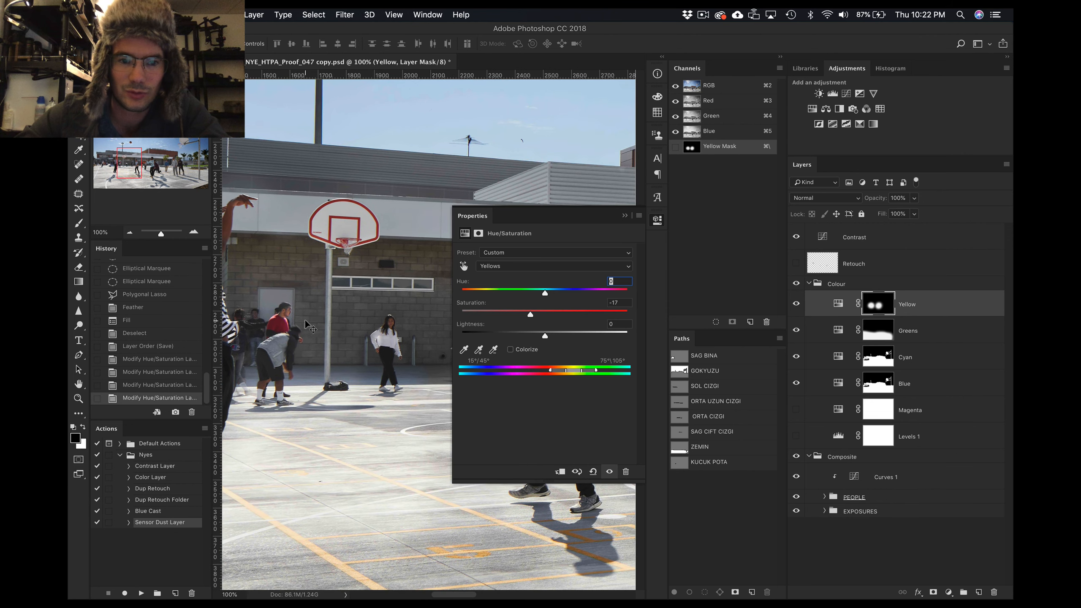
{"action": "scroll", "coordinate": [314, 326], "scroll_direction": "left", "scroll_amount": 2}
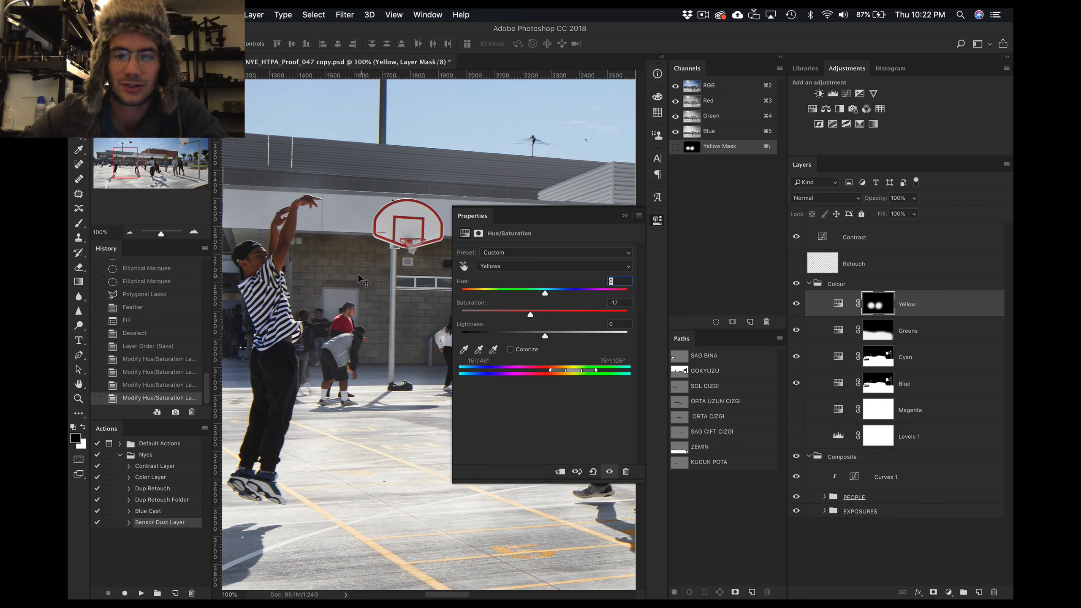
{"action": "scroll", "coordinate": [357, 276], "scroll_direction": "right", "scroll_amount": 20}
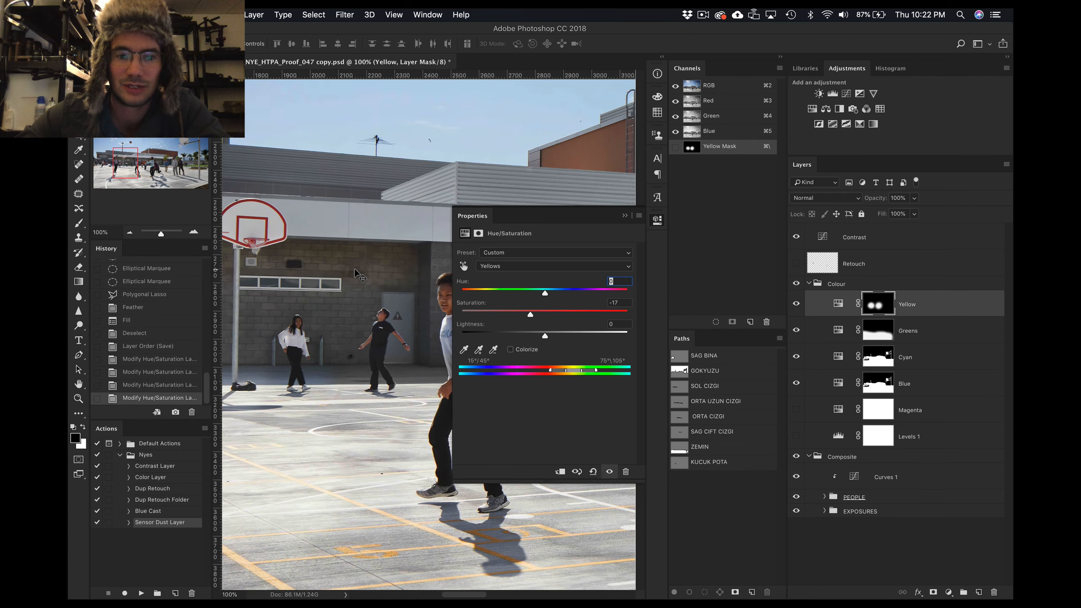
{"action": "scroll", "coordinate": [358, 275], "scroll_direction": "right", "scroll_amount": 2}
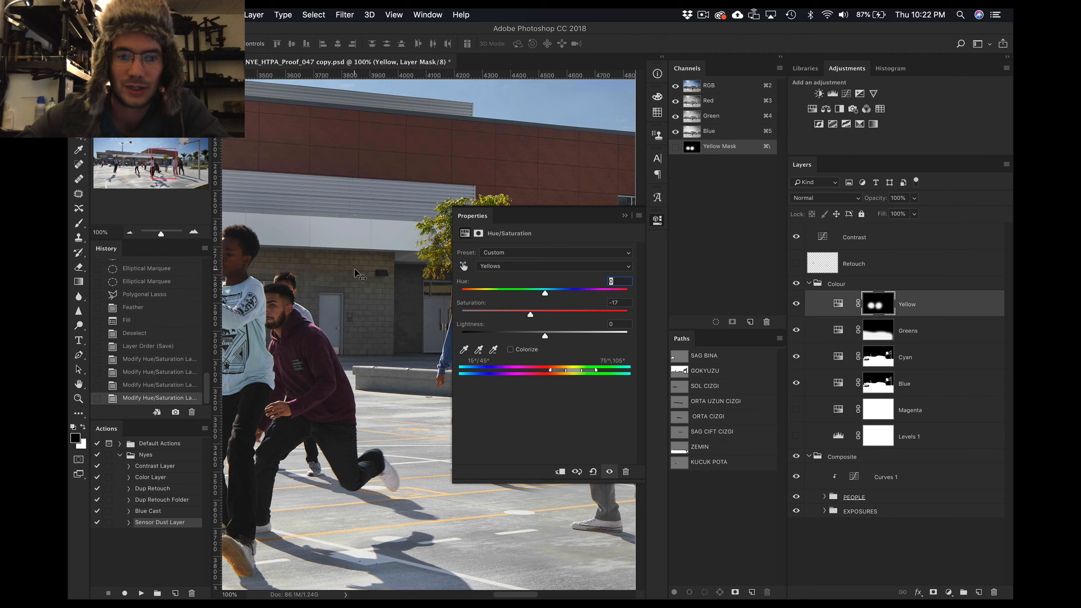
{"action": "scroll", "coordinate": [357, 275], "scroll_direction": "left", "scroll_amount": 2}
{"action": "scroll", "coordinate": [358, 275], "scroll_direction": "down", "scroll_amount": 2}
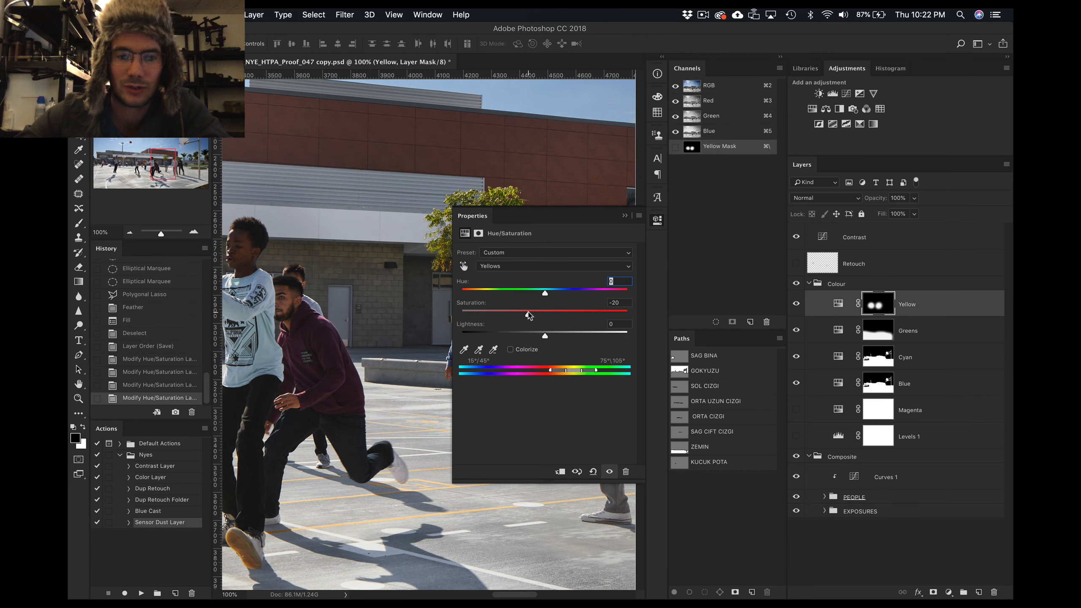
{"action": "left_click", "coordinate": [657, 220]}
{"action": "scroll", "coordinate": [510, 255], "scroll_direction": "left", "scroll_amount": 8}
{"action": "scroll", "coordinate": [510, 255], "scroll_direction": "up", "scroll_amount": 2}
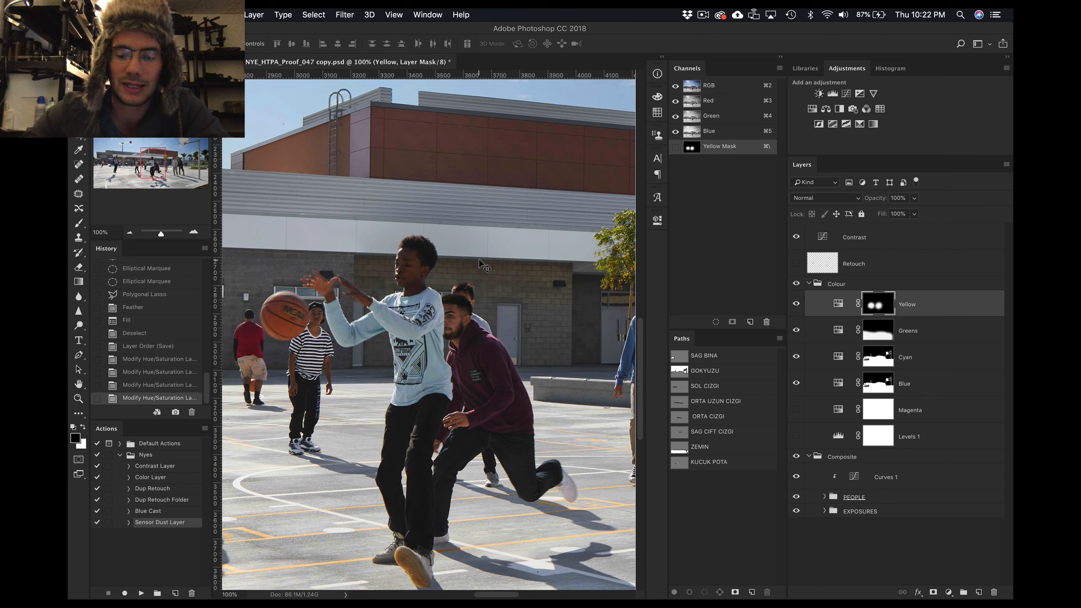
Examine the colour across the players, court and hoop at 66.7% zoom, ending with the Yellow layer selected
{"action": "key", "text": "super+minus"}
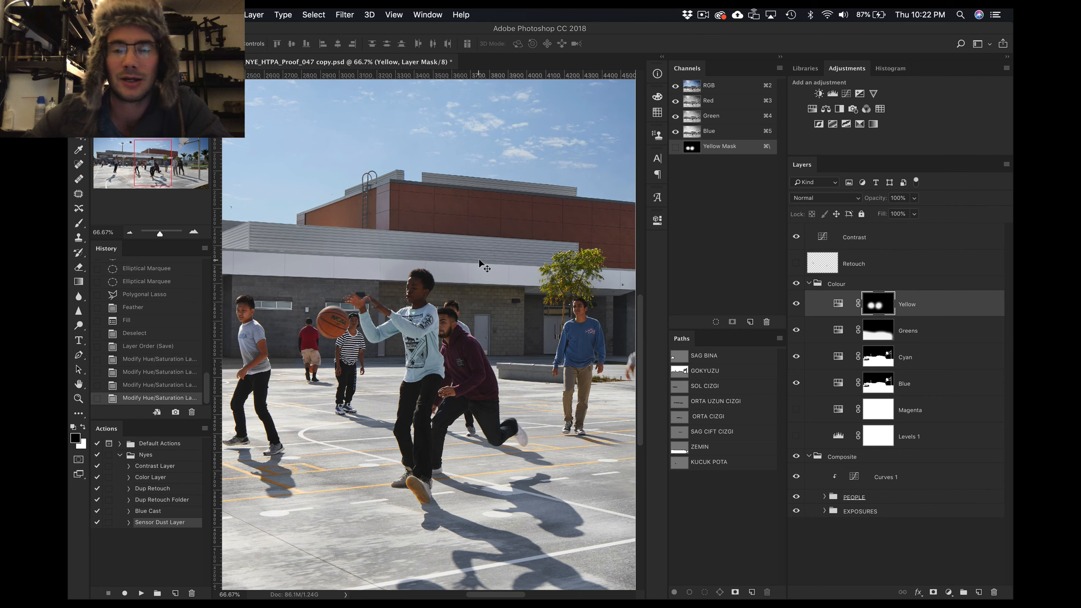
{"action": "scroll", "coordinate": [479, 260], "scroll_direction": "left", "scroll_amount": 6}
{"action": "scroll", "coordinate": [479, 260], "scroll_direction": "up", "scroll_amount": 1}
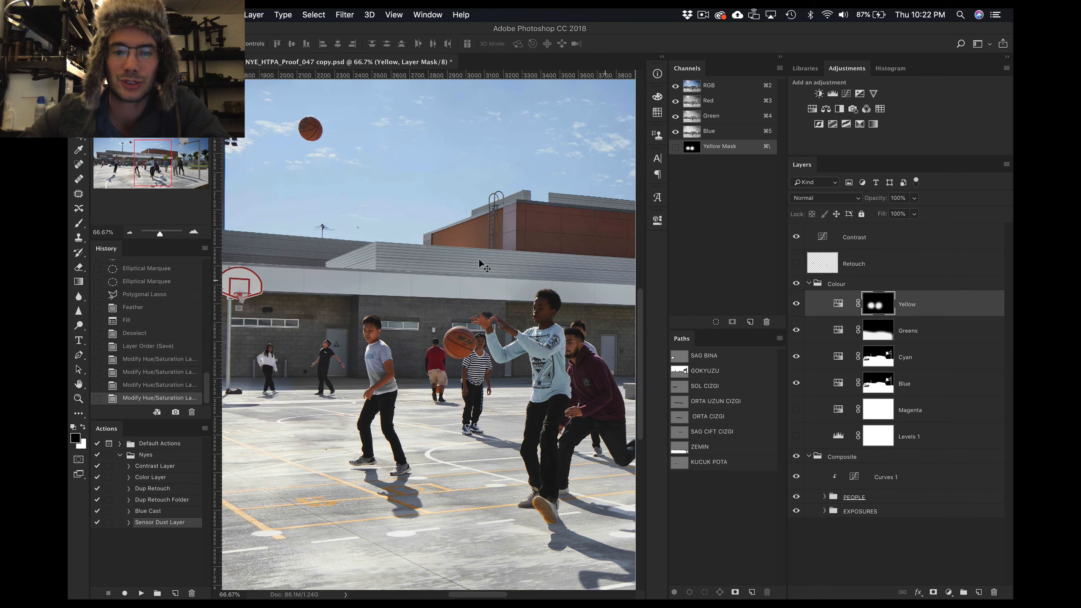
{"action": "scroll", "coordinate": [479, 260], "scroll_direction": "left", "scroll_amount": 8}
{"action": "scroll", "coordinate": [479, 259], "scroll_direction": "up", "scroll_amount": 1}
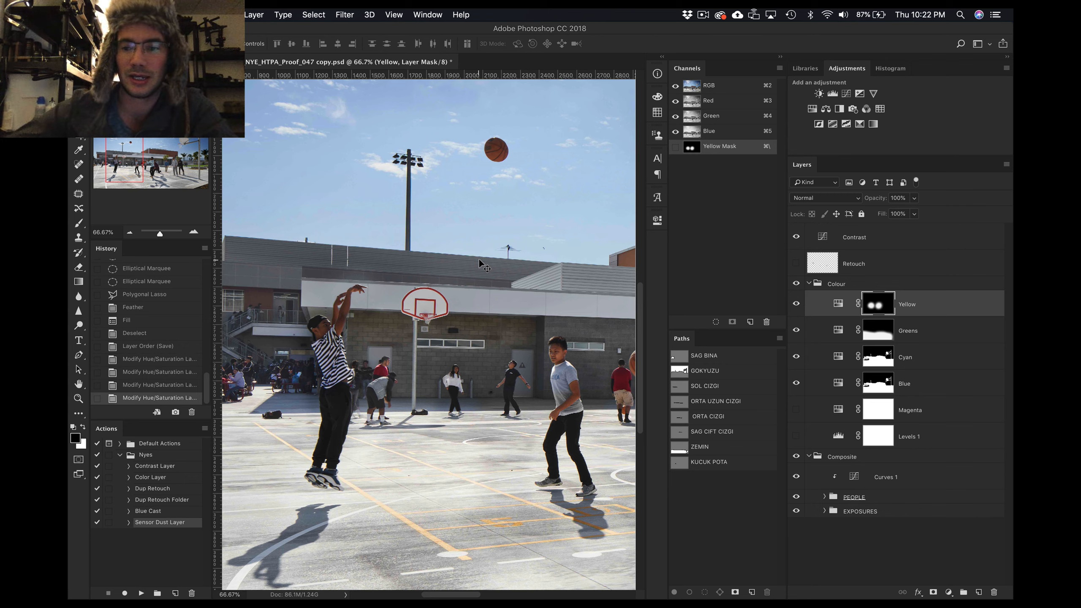
{"action": "left_click", "coordinate": [840, 286]}
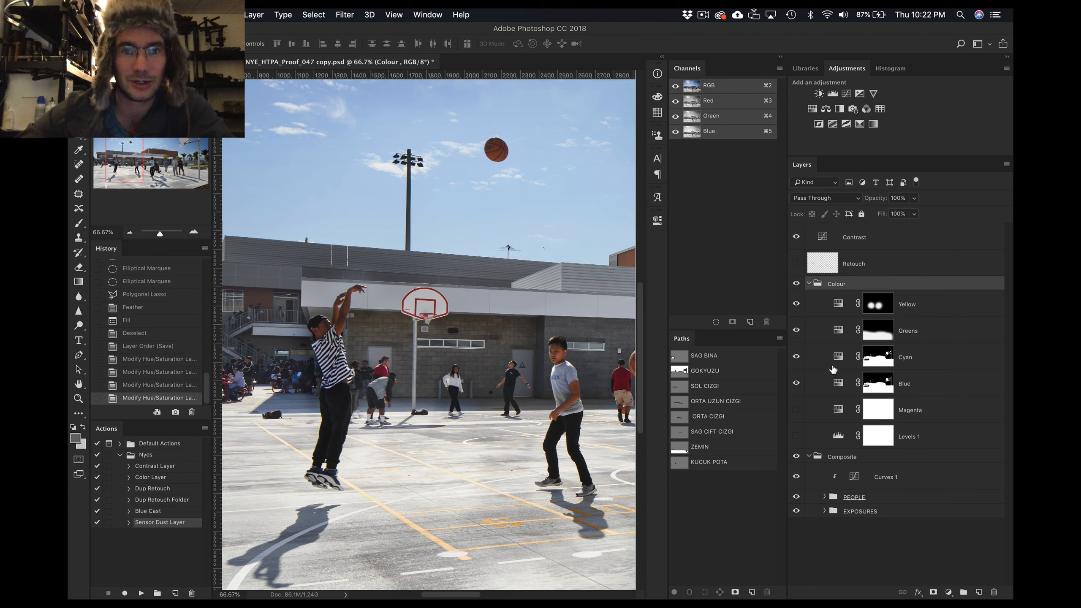
{"action": "left_click", "coordinate": [900, 305]}
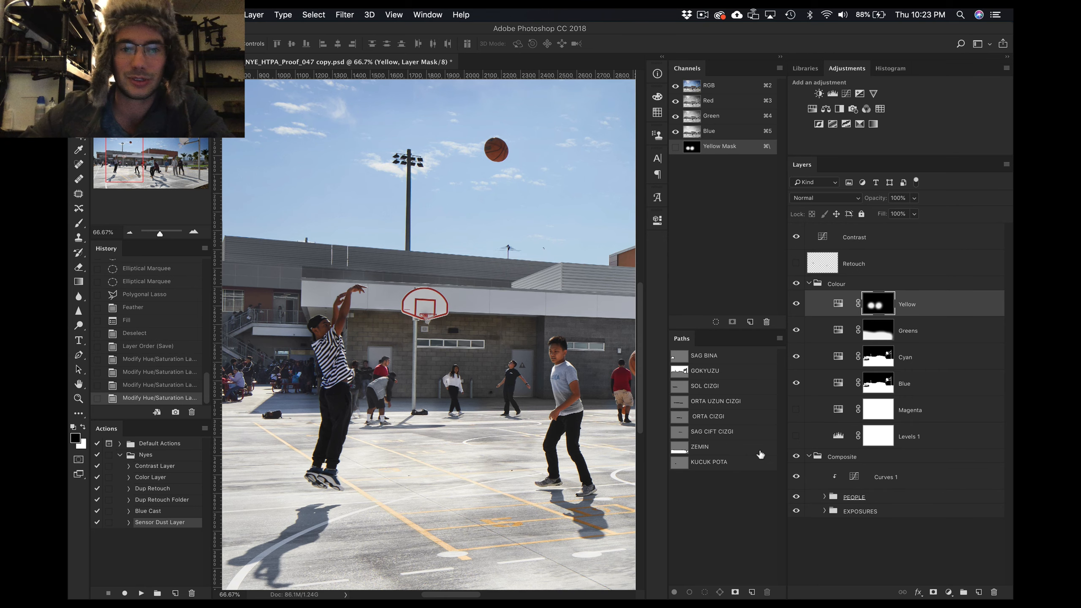
{"action": "scroll", "coordinate": [583, 365], "scroll_direction": "right", "scroll_amount": 15}
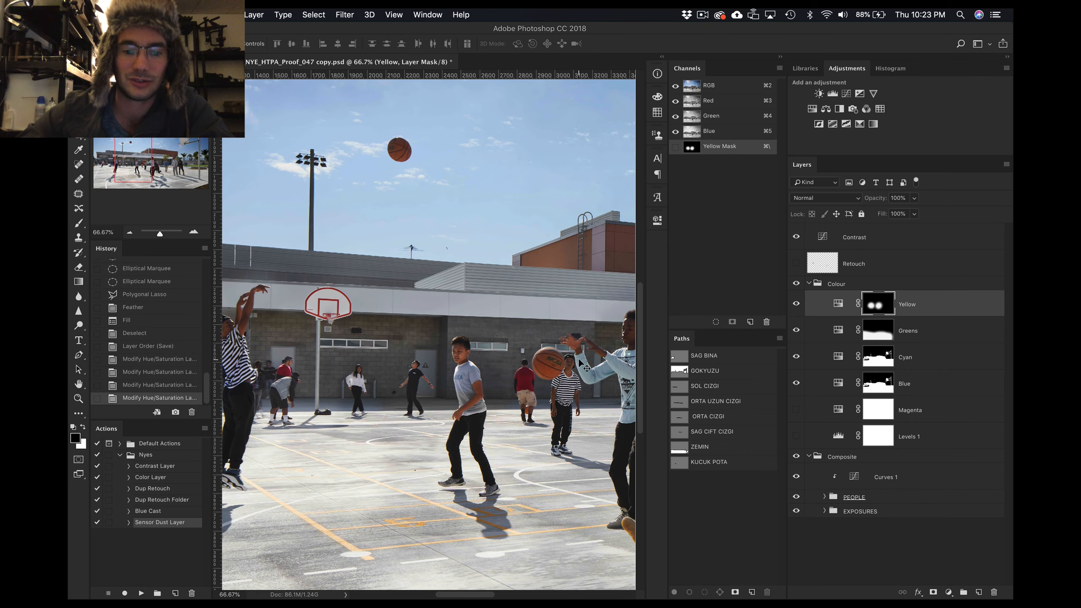
{"action": "scroll", "coordinate": [582, 362], "scroll_direction": "right", "scroll_amount": 5}
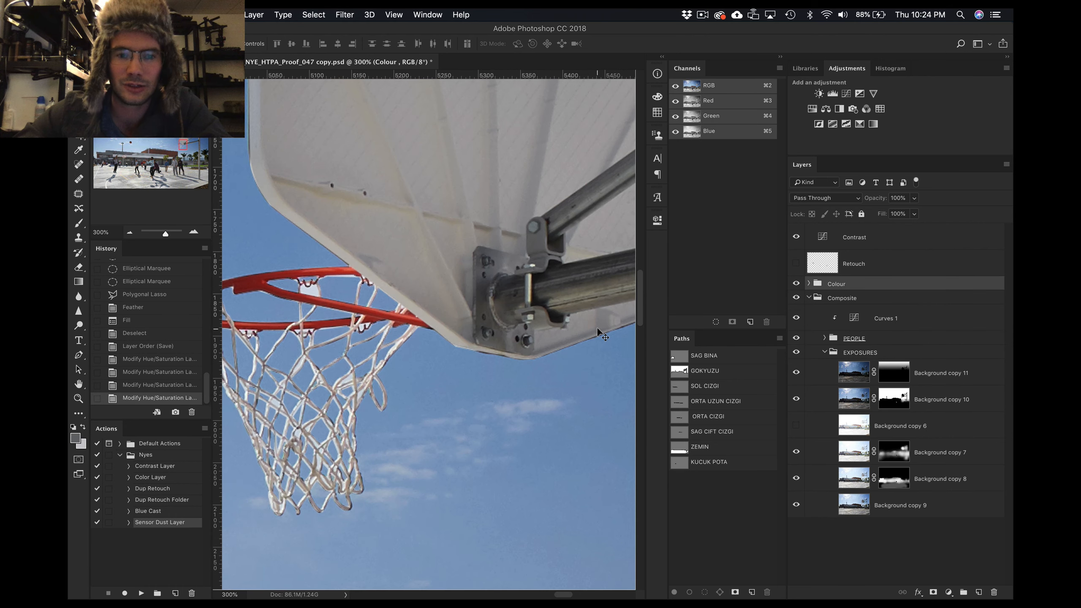
Examine the cut-out edges of the large hoop, net and backboard against the sky at 400% zoom
{"action": "scroll", "coordinate": [598, 332], "scroll_direction": "left", "scroll_amount": 5}
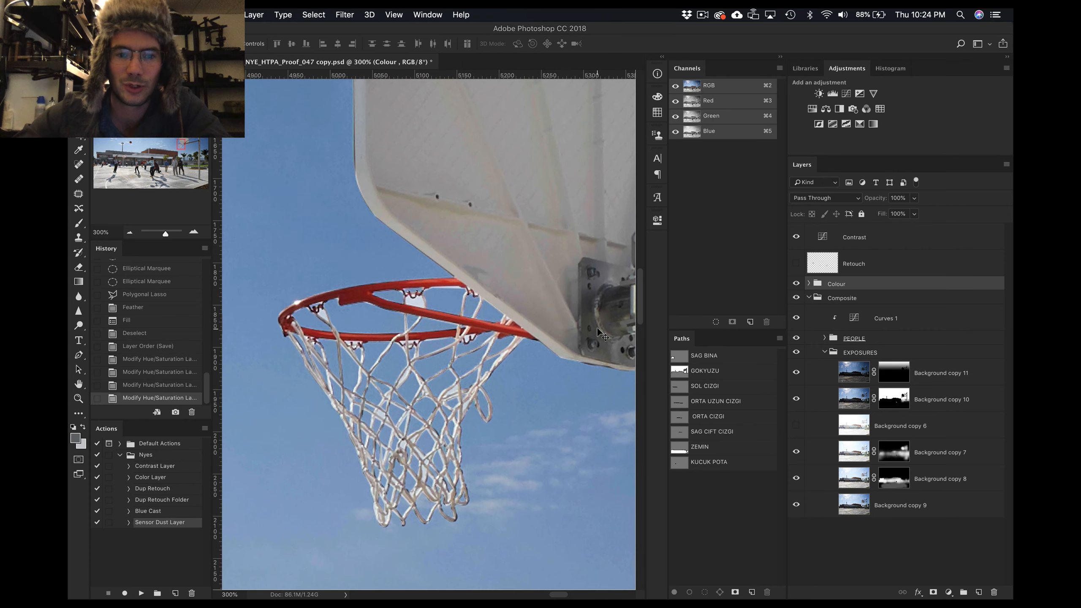
{"action": "key", "text": "super+plus"}
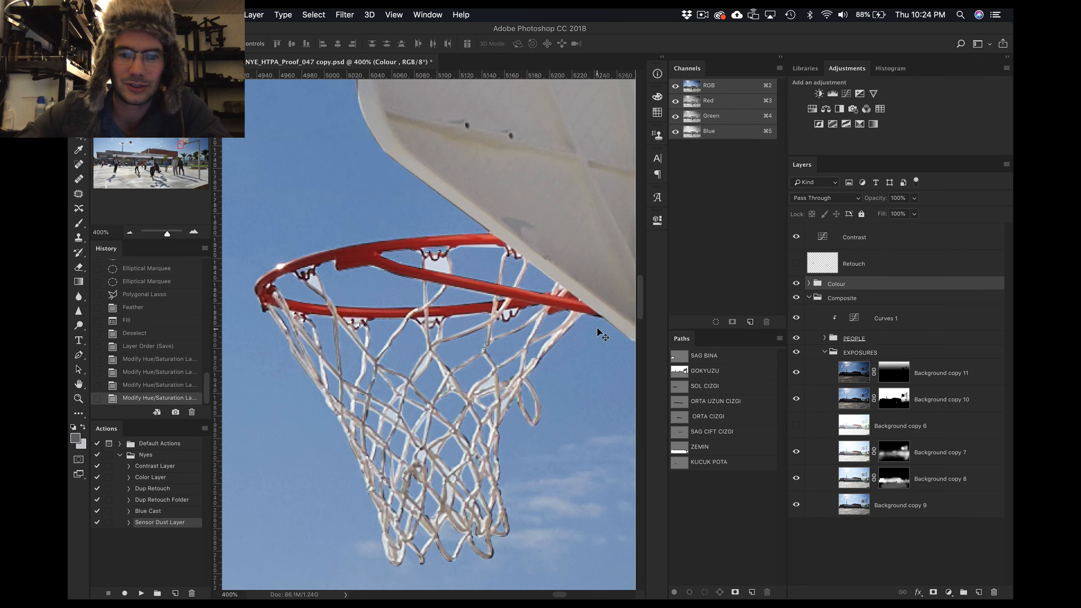
{"action": "scroll", "coordinate": [598, 331], "scroll_direction": "down", "scroll_amount": 2}
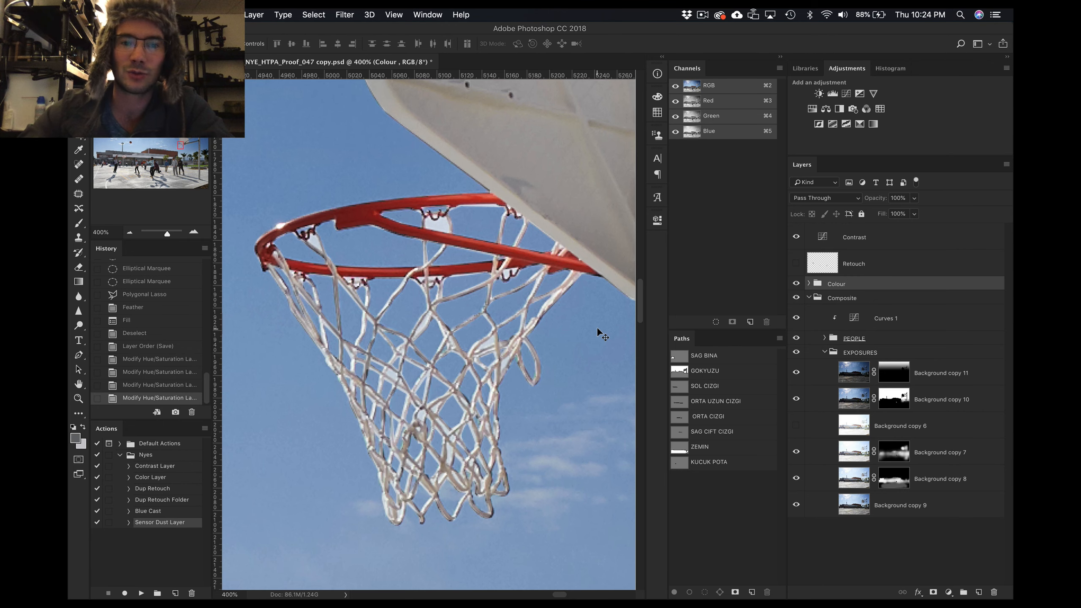
{"action": "scroll", "coordinate": [596, 326], "scroll_direction": "up", "scroll_amount": 5}
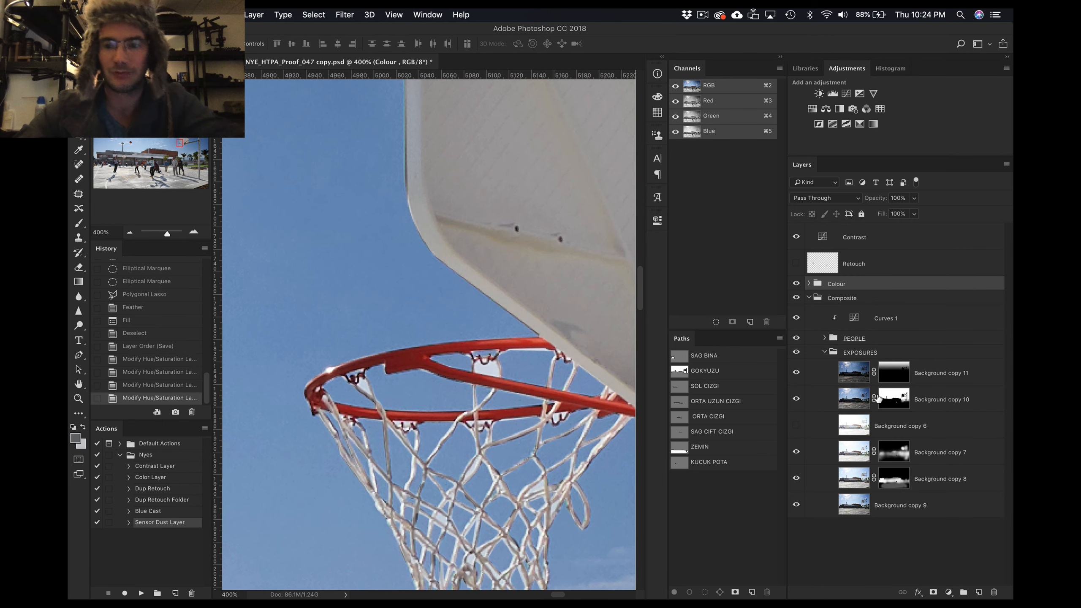
Display the Background copy 10 layer mask on its own around the hoop and show the GOKYUZU path over it
{"action": "left_click", "coordinate": [890, 406], "text": "alt"}
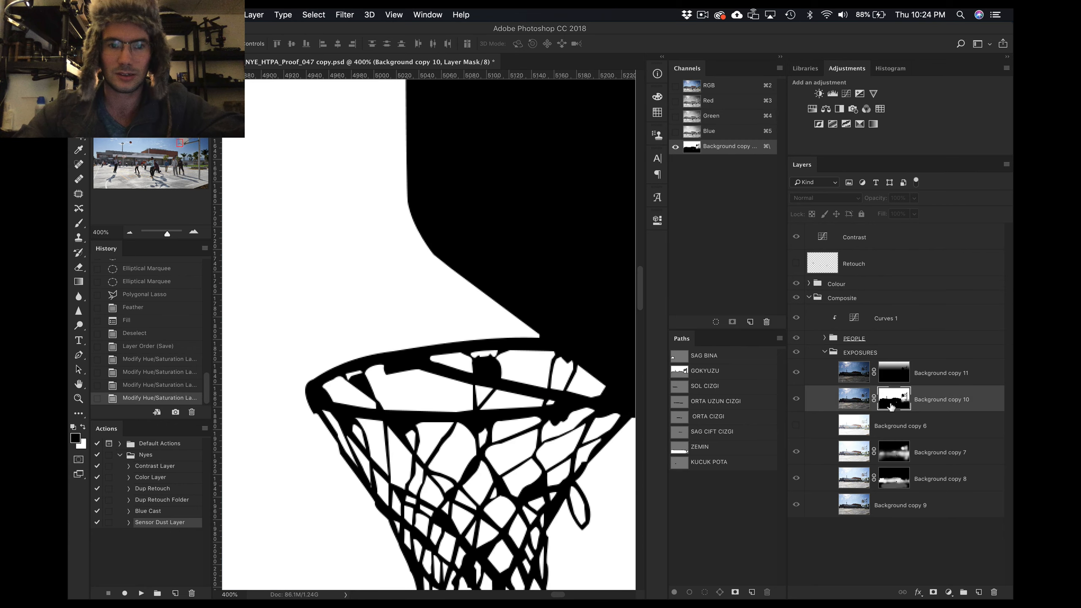
{"action": "key", "text": "super+equal"}
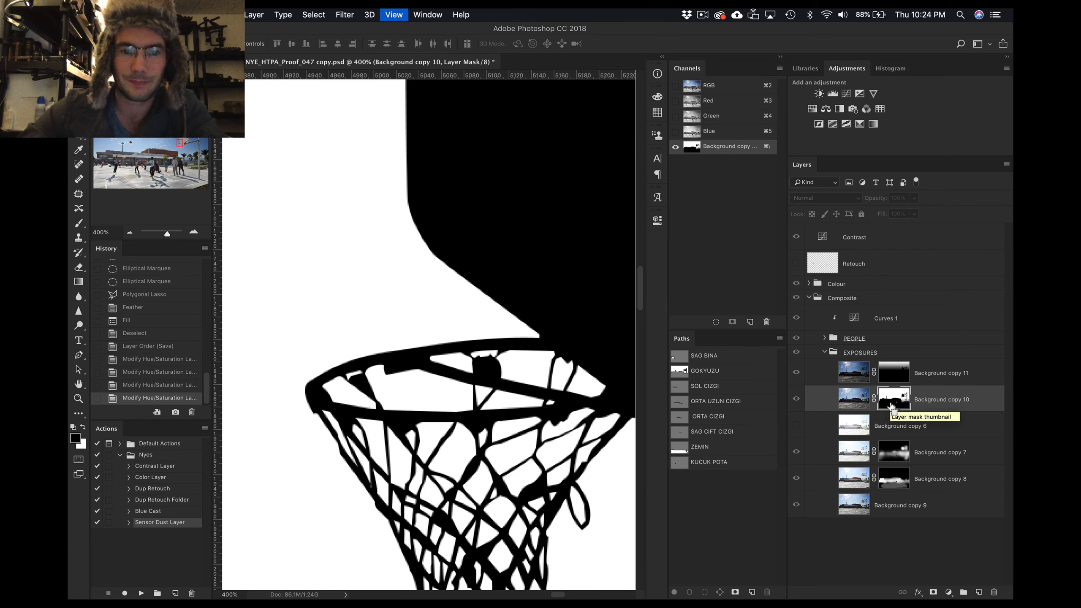
{"action": "key", "text": "super+equal"}
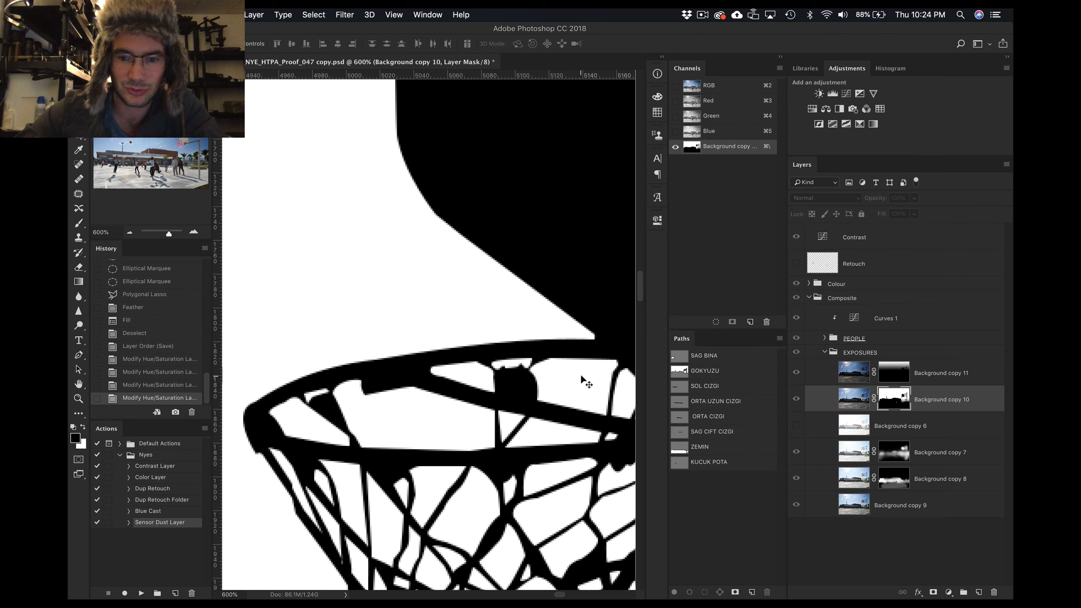
{"action": "left_click", "coordinate": [706, 372]}
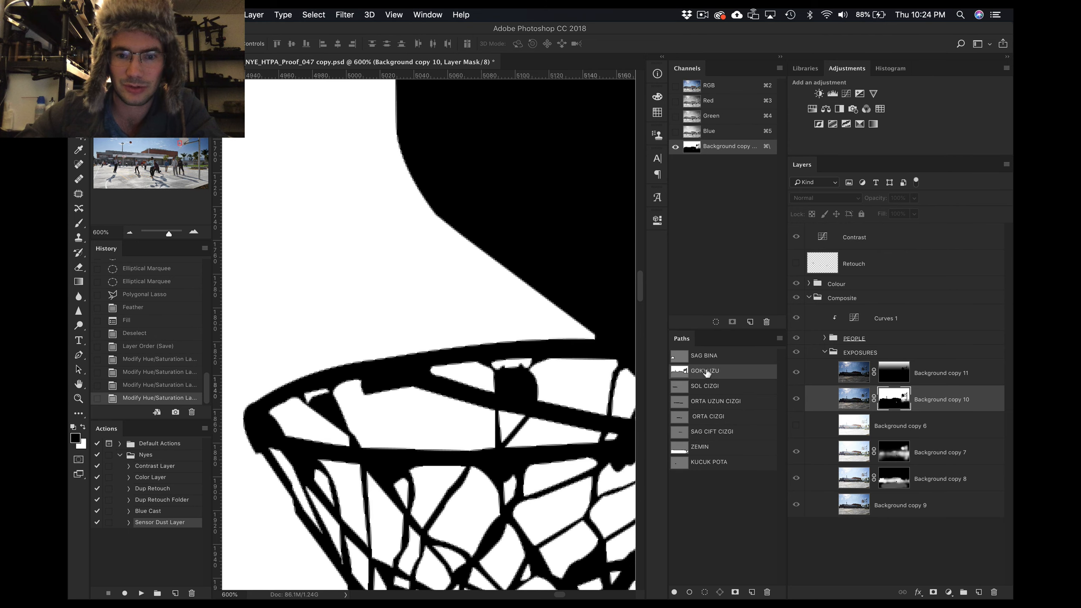
{"action": "left_click", "coordinate": [887, 406], "text": "alt"}
{"action": "left_click", "coordinate": [887, 406], "text": "alt"}
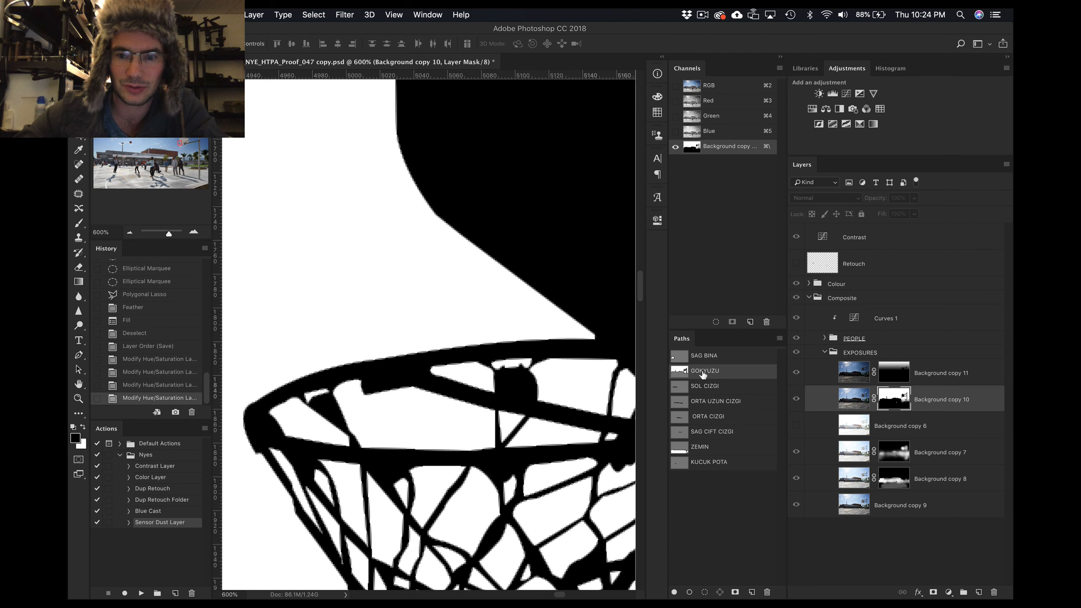
Follow the path against the mask edge along the backboard and net at 600% zoom, and hide the path
{"action": "scroll", "coordinate": [578, 326], "scroll_direction": "up", "scroll_amount": 5}
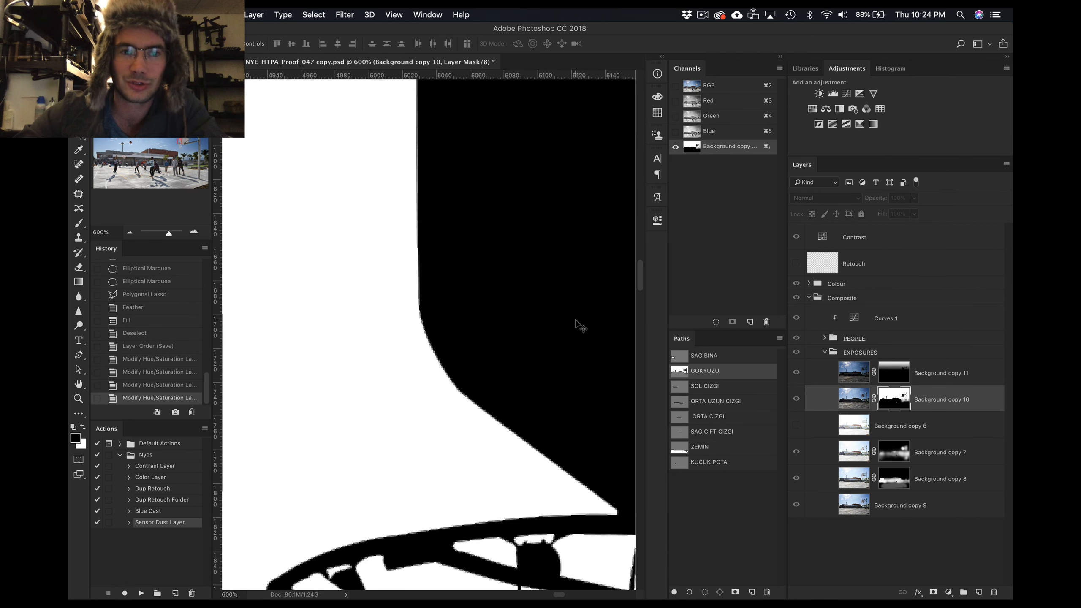
{"action": "scroll", "coordinate": [578, 325], "scroll_direction": "right", "scroll_amount": 5}
{"action": "scroll", "coordinate": [578, 325], "scroll_direction": "down", "scroll_amount": 3}
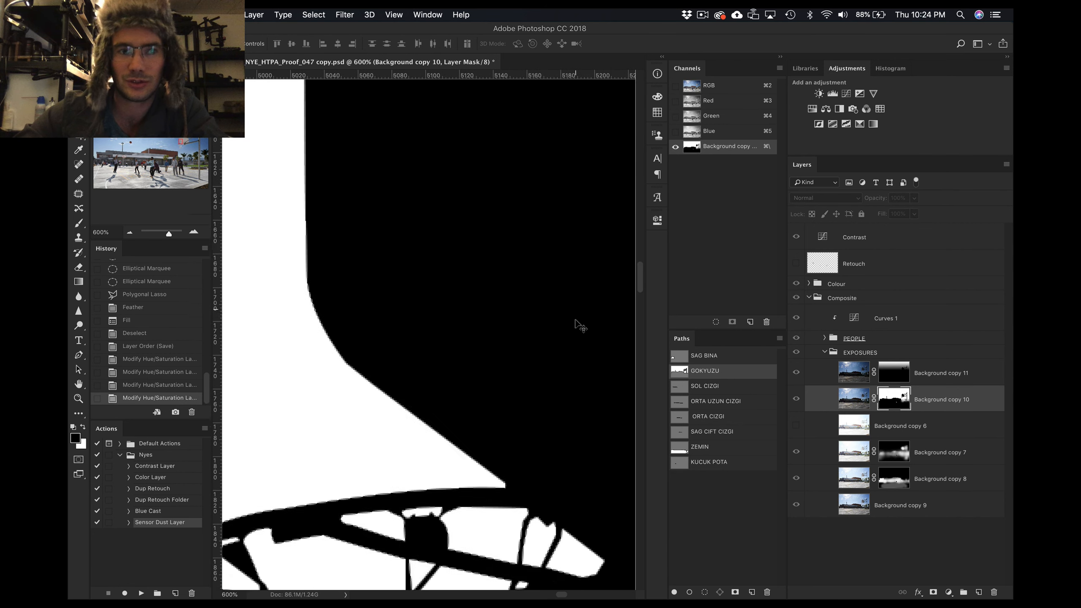
{"action": "scroll", "coordinate": [579, 326], "scroll_direction": "down", "scroll_amount": 7}
{"action": "scroll", "coordinate": [579, 326], "scroll_direction": "right", "scroll_amount": 4}
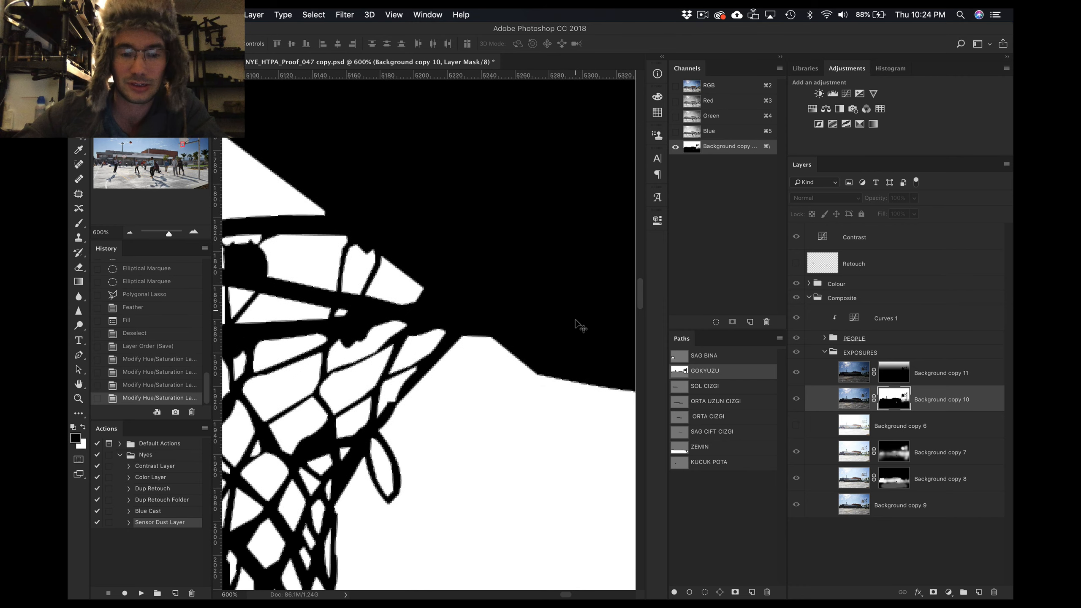
{"action": "scroll", "coordinate": [579, 325], "scroll_direction": "down", "scroll_amount": 4}
{"action": "scroll", "coordinate": [579, 326], "scroll_direction": "right", "scroll_amount": 4}
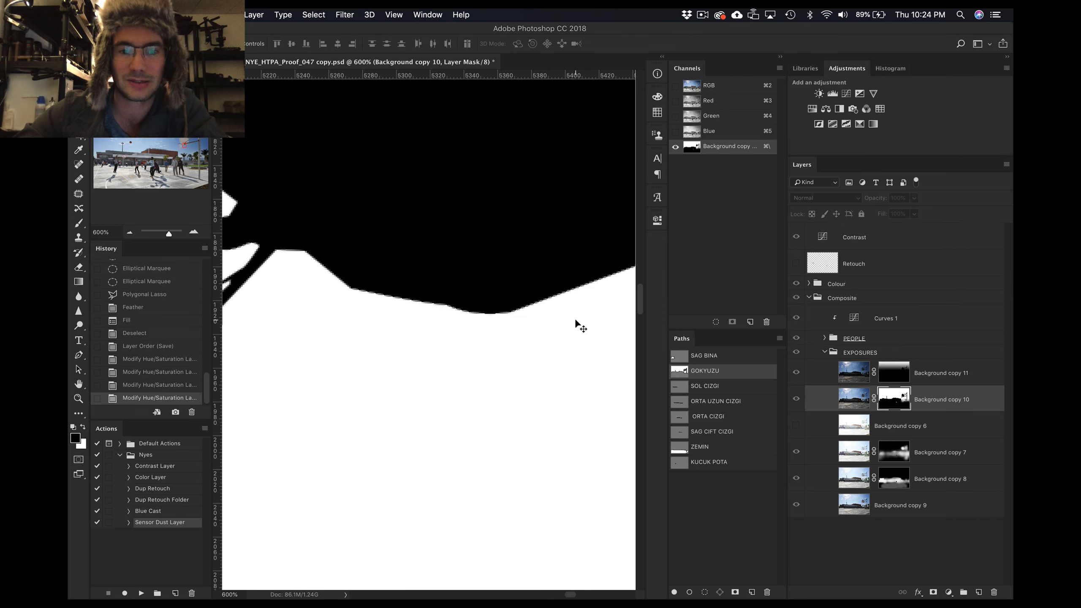
{"action": "scroll", "coordinate": [580, 325], "scroll_direction": "right", "scroll_amount": 4}
{"action": "scroll", "coordinate": [579, 325], "scroll_direction": "up", "scroll_amount": 2}
{"action": "left_click", "coordinate": [722, 515]}
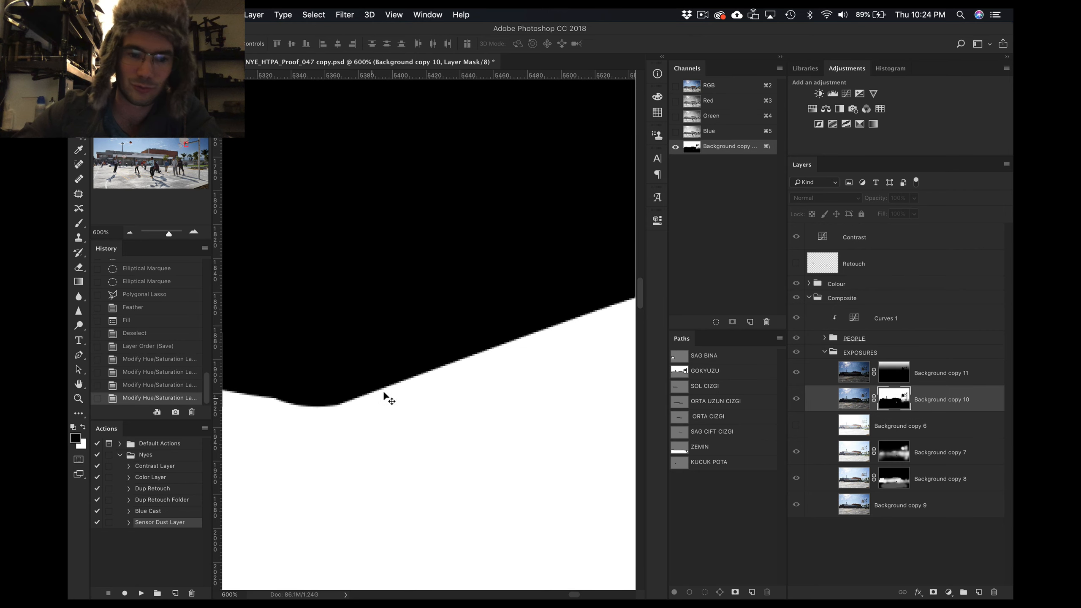
Inspect the softness of the mask edges around the backboard's support arm at up to 1200% zoom
{"action": "scroll", "coordinate": [568, 323], "scroll_direction": "right", "scroll_amount": 3}
{"action": "scroll", "coordinate": [568, 324], "scroll_direction": "up", "scroll_amount": 1}
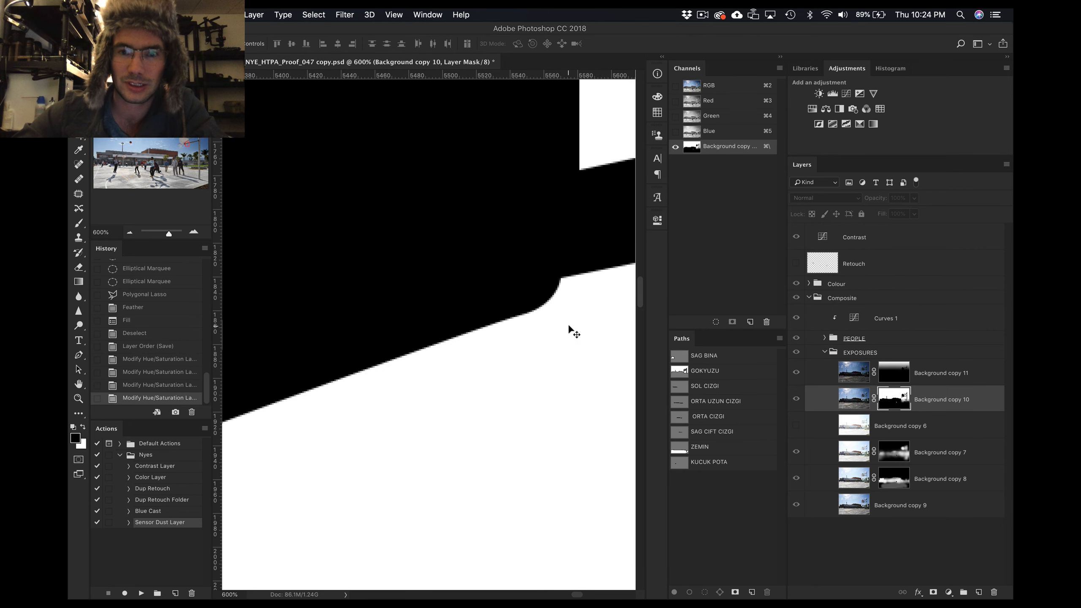
{"action": "scroll", "coordinate": [568, 324], "scroll_direction": "up", "scroll_amount": 5}
{"action": "scroll", "coordinate": [567, 323], "scroll_direction": "right", "scroll_amount": 3}
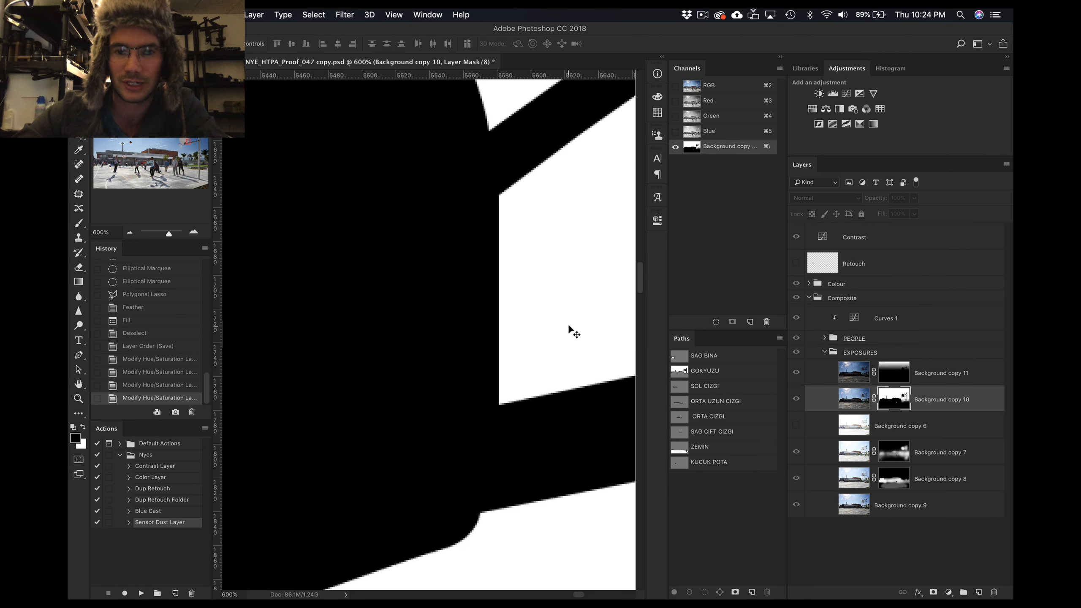
{"action": "key", "text": "super+equal"}
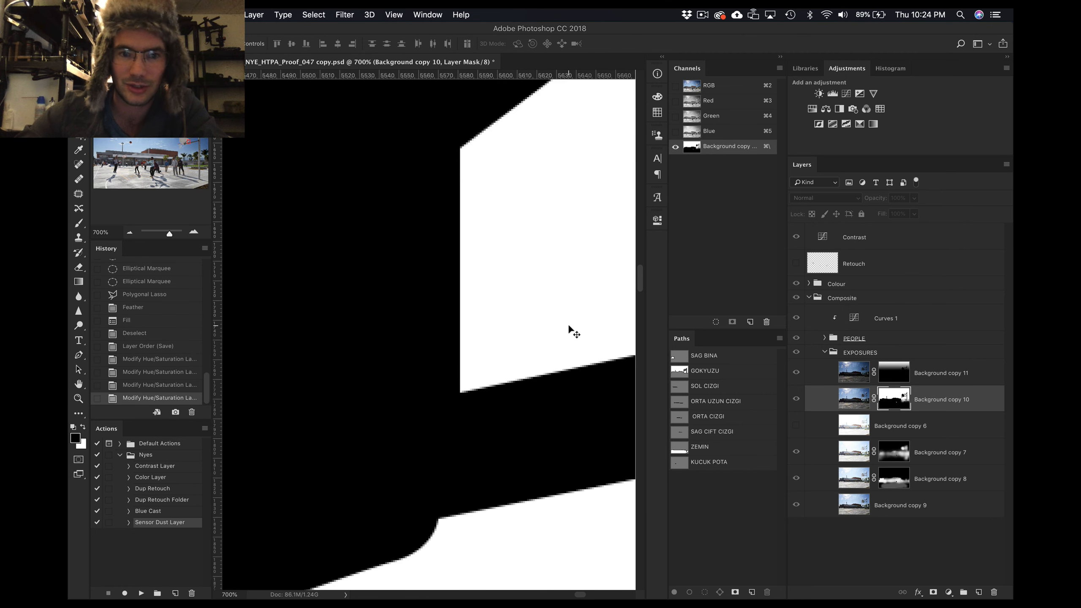
{"action": "key", "text": "super+equal"}
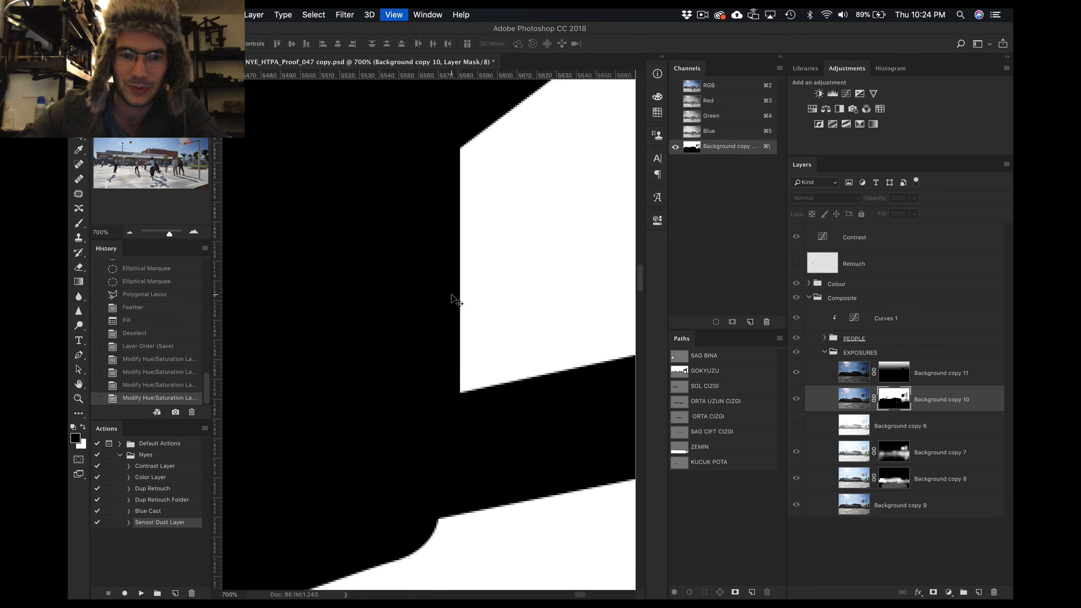
{"action": "key", "text": "super+equal"}
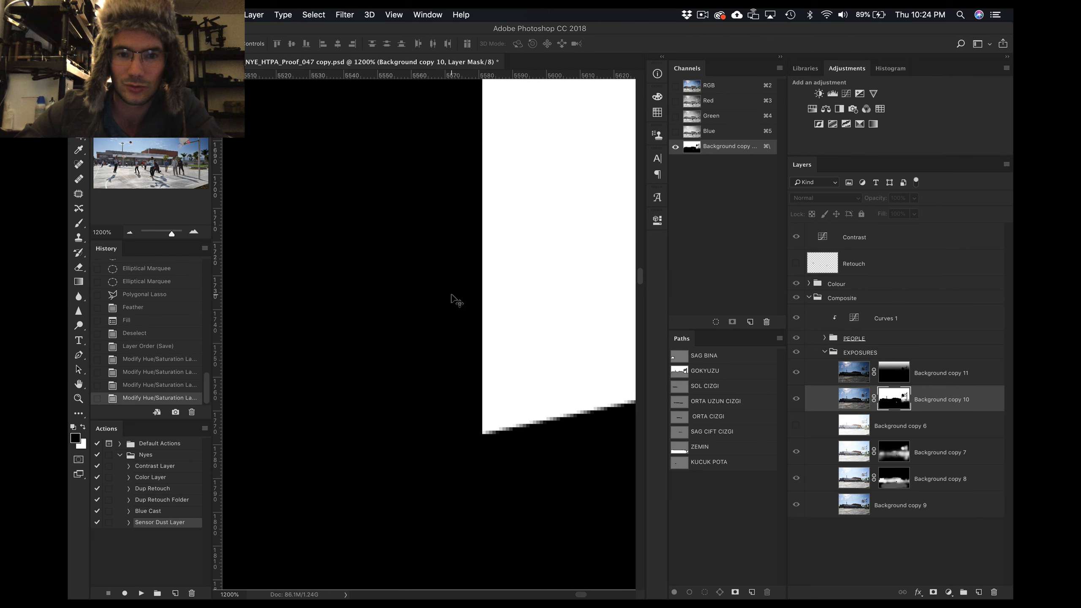
{"action": "key", "text": "super+minus"}
{"action": "scroll", "coordinate": [451, 299], "scroll_direction": "right", "scroll_amount": 5}
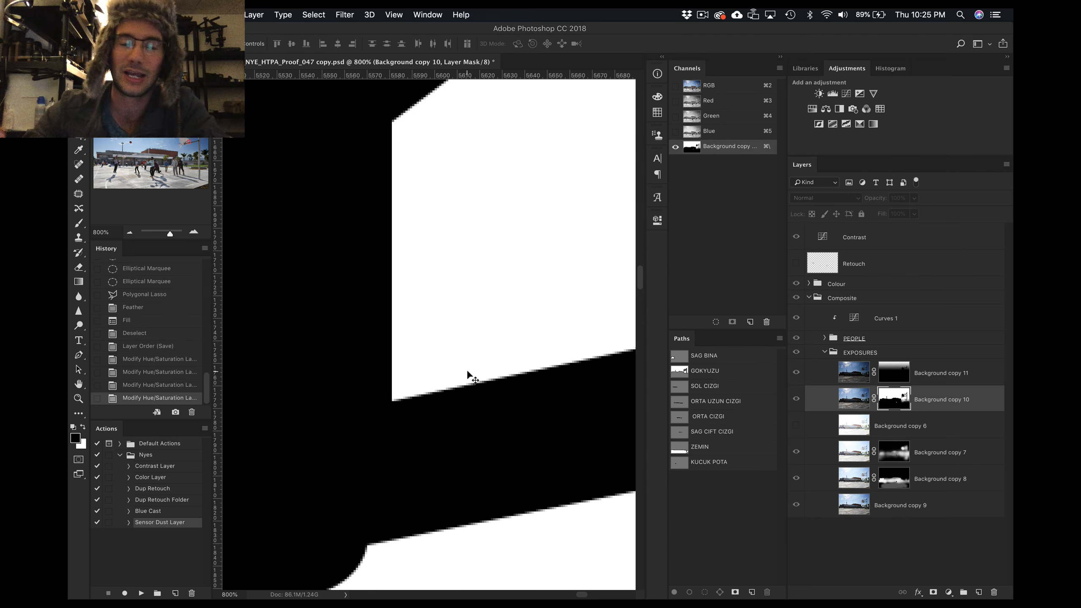
Return from the mask to the image and check the sky blend along the support arm, backboard and rim at 800% zoom
{"action": "left_click", "coordinate": [893, 399], "text": "alt"}
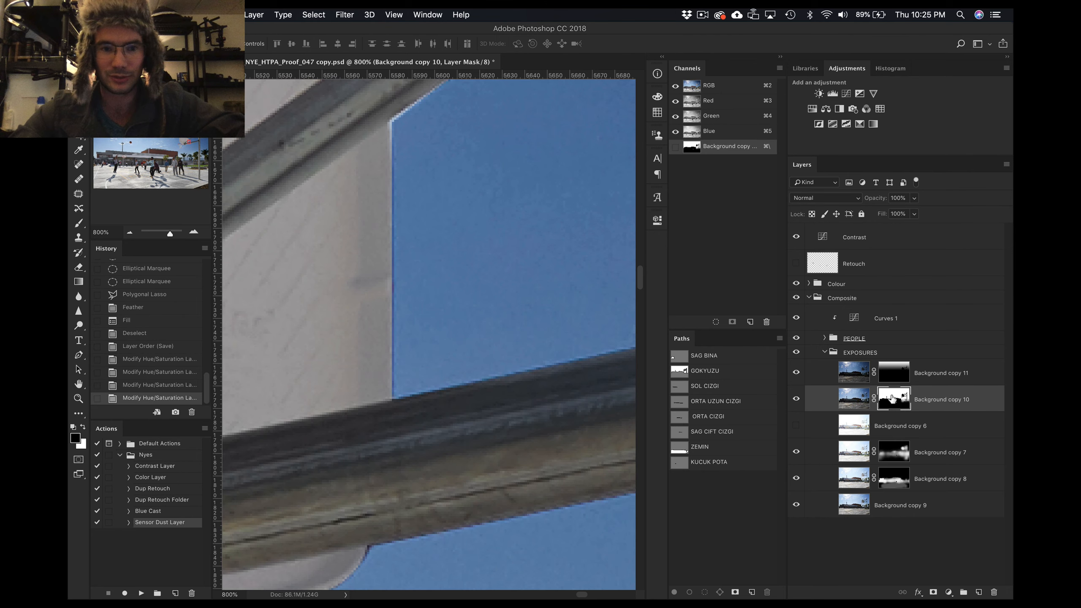
{"action": "scroll", "coordinate": [528, 394], "scroll_direction": "left", "scroll_amount": 10}
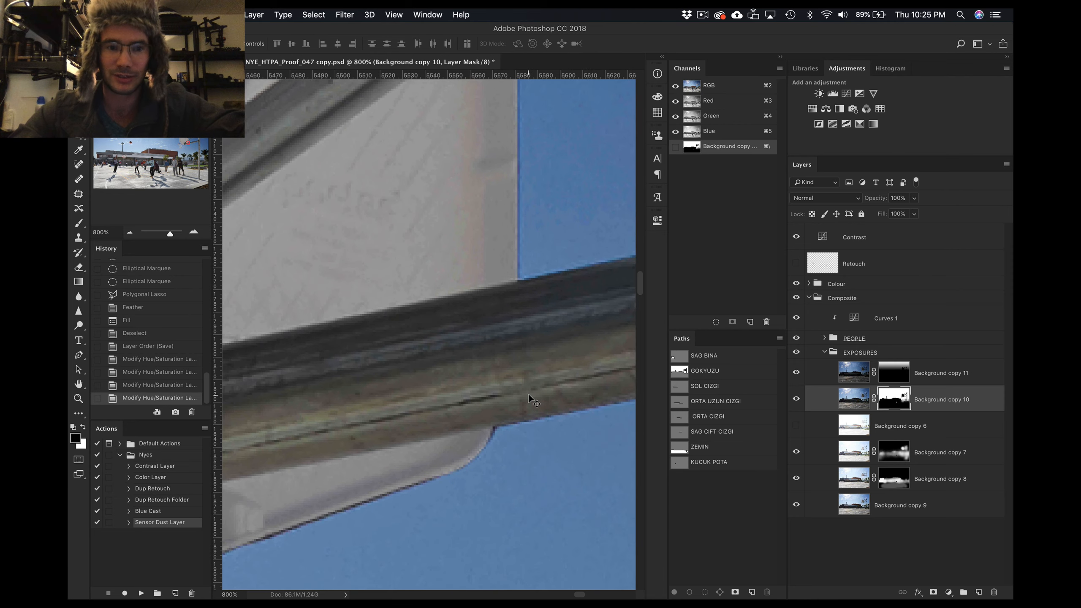
{"action": "scroll", "coordinate": [528, 394], "scroll_direction": "left", "scroll_amount": 15}
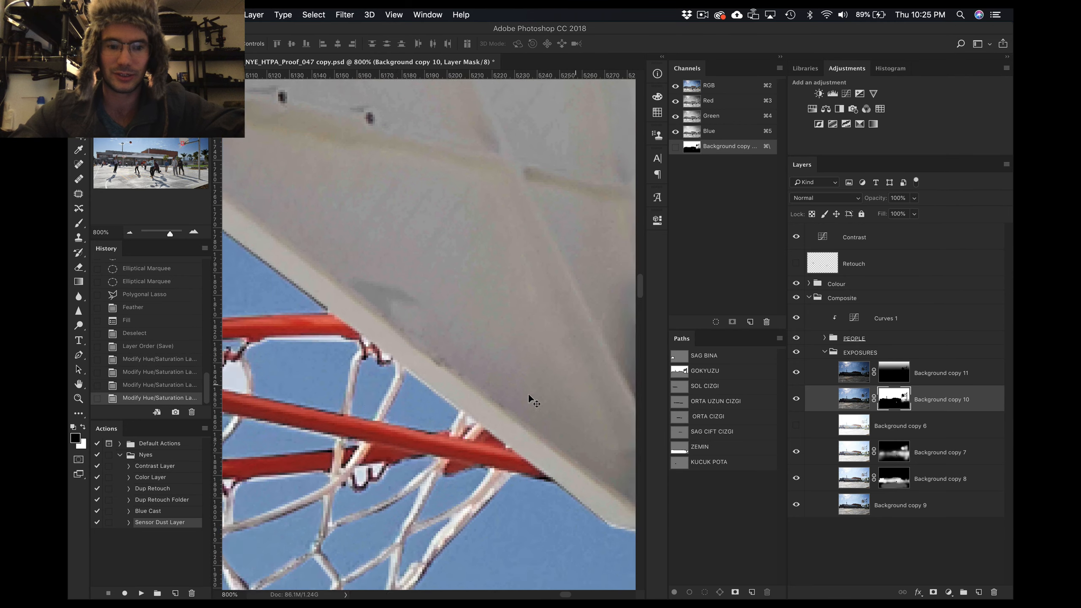
{"action": "scroll", "coordinate": [528, 395], "scroll_direction": "left", "scroll_amount": 3}
{"action": "scroll", "coordinate": [529, 395], "scroll_direction": "up", "scroll_amount": 2}
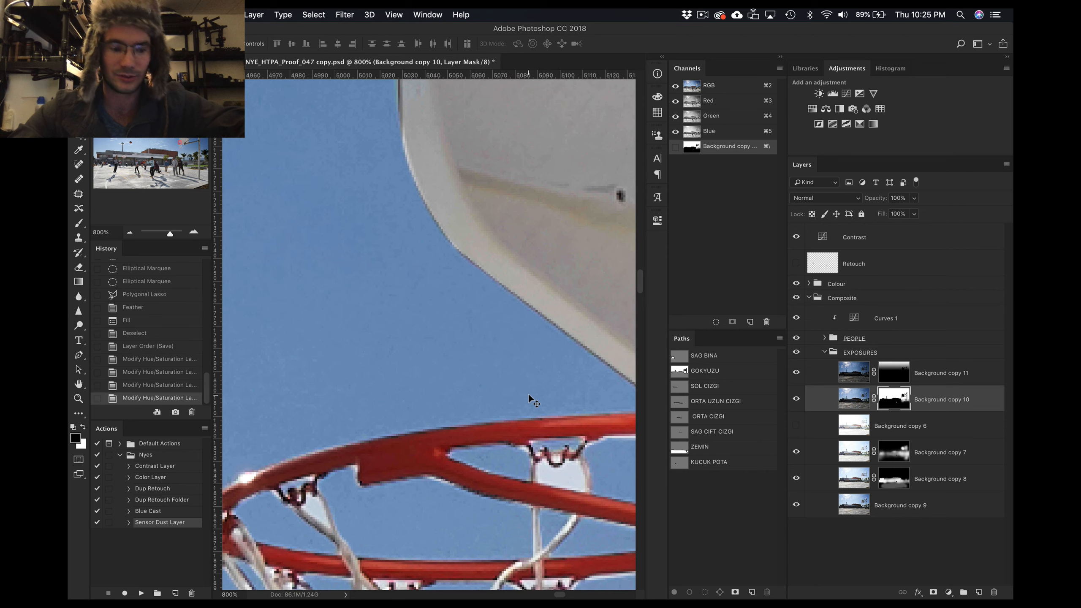
Load the GOKYUZU path as an inverted selection, feather it by 0.7 pixels and deselect it
{"action": "left_click", "coordinate": [679, 370], "text": "super"}
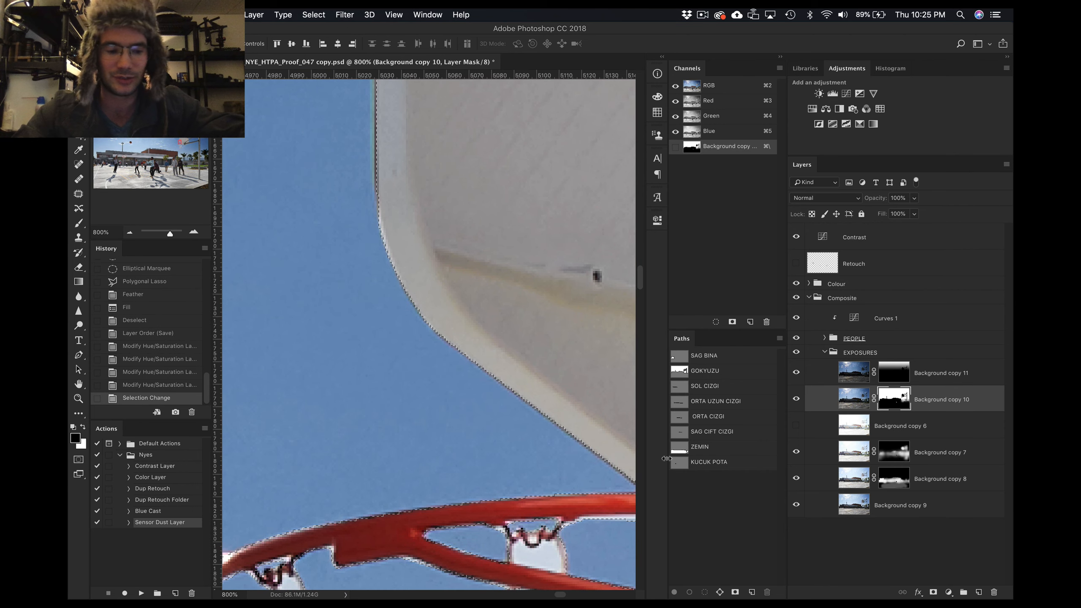
{"action": "key", "text": "shift+super+i"}
{"action": "key", "text": "shift+F6"}
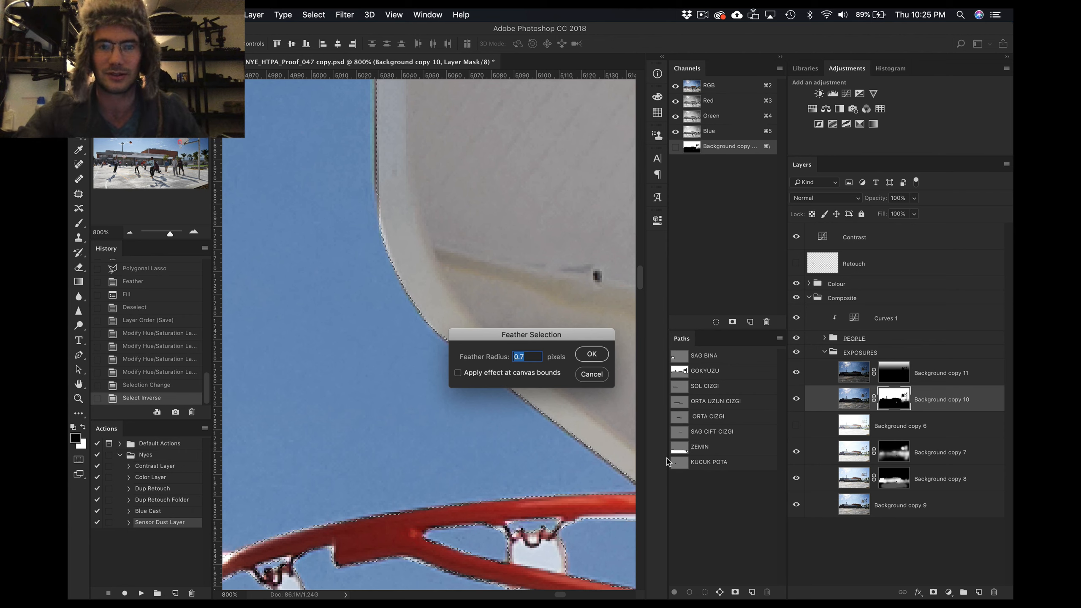
{"action": "left_click_drag", "start_coordinate": [550, 338], "coordinate": [503, 257]}
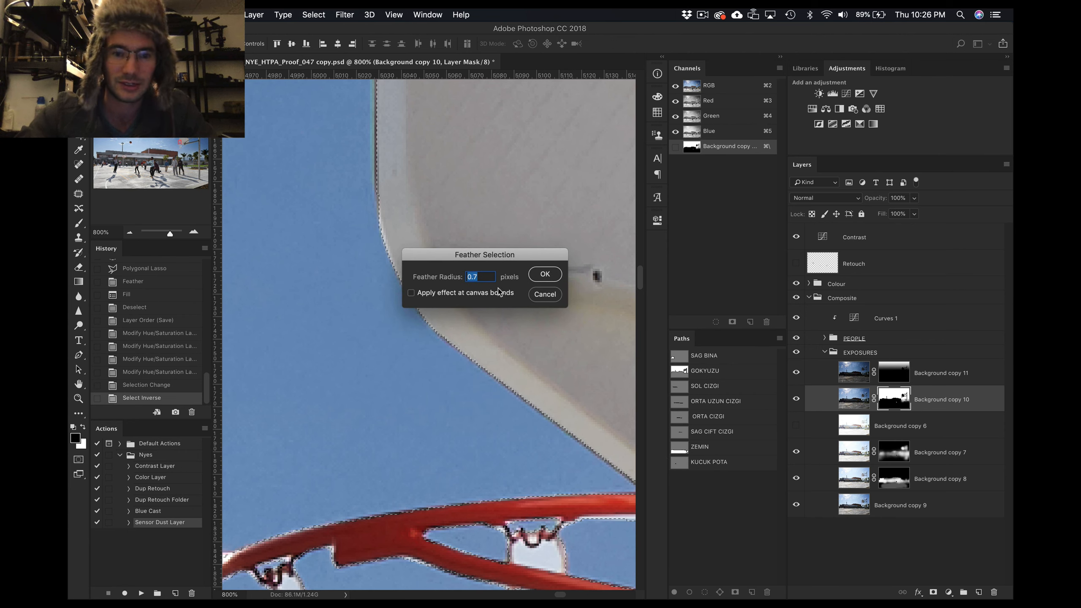
{"action": "type", "text": "1"}
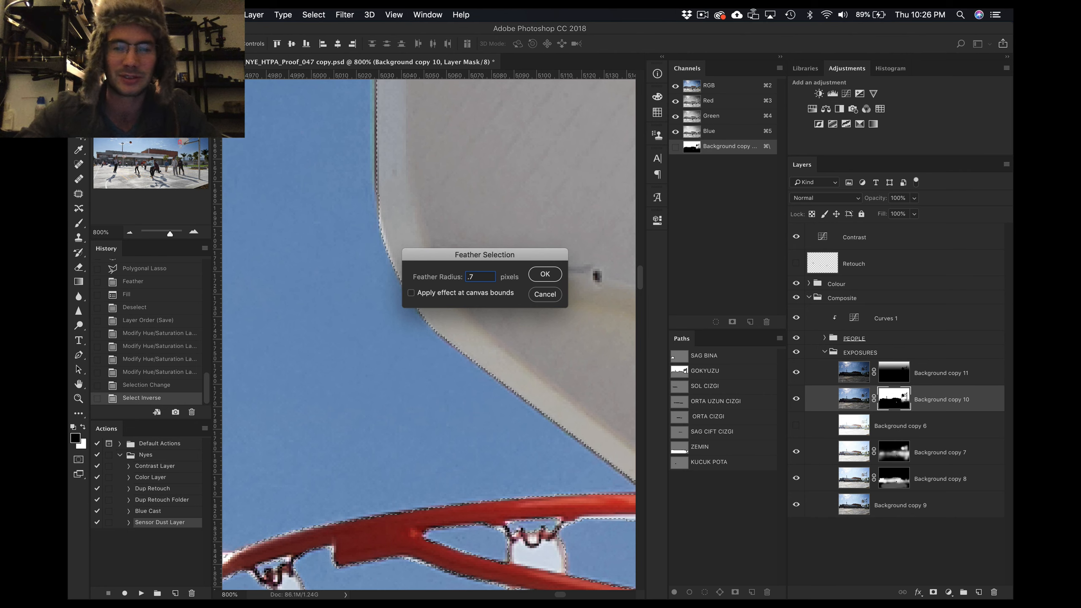
{"action": "left_click_drag", "start_coordinate": [521, 257], "coordinate": [553, 179]}
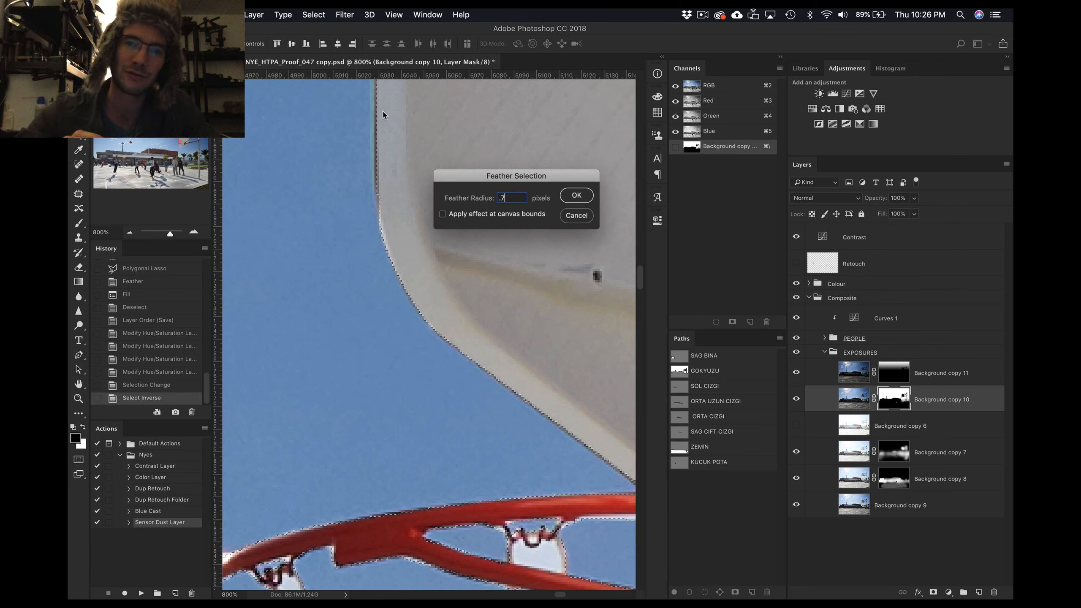
{"action": "key", "text": "Return"}
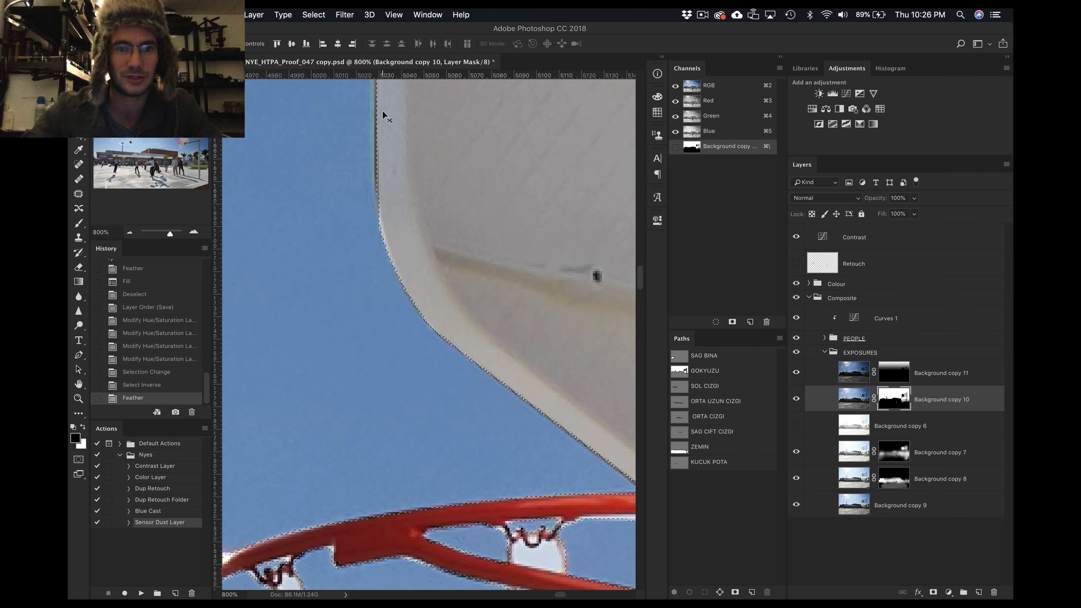
{"action": "key", "text": "super+d"}
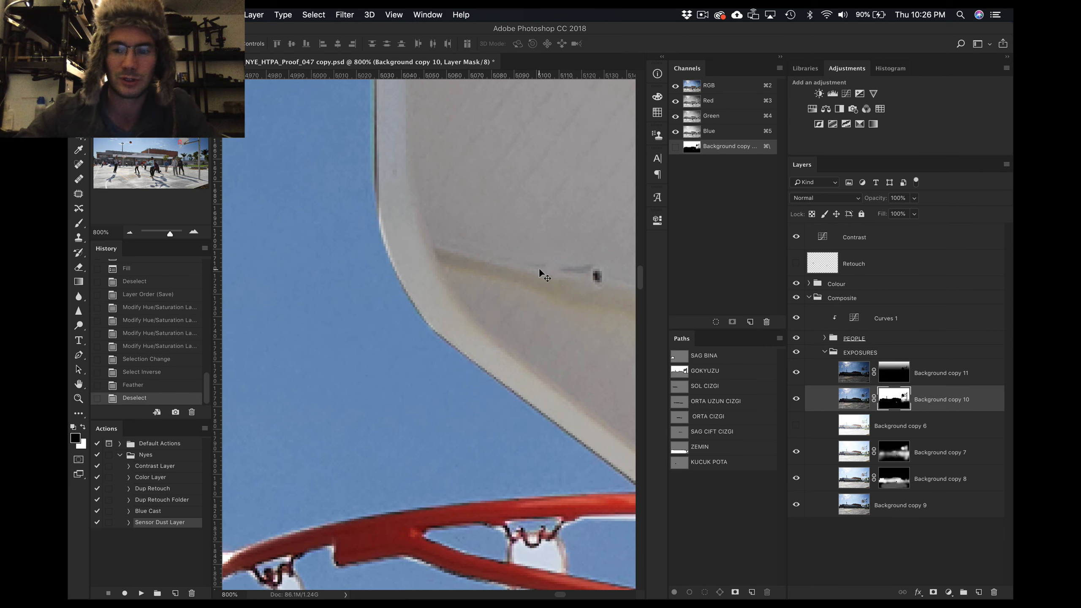
Inspect the sky blend between the net strings at 600% zoom and show the GOKYUZU path over them
{"action": "scroll", "coordinate": [504, 301], "scroll_direction": "down", "scroll_amount": 5}
{"action": "scroll", "coordinate": [504, 301], "scroll_direction": "down", "scroll_amount": 2}
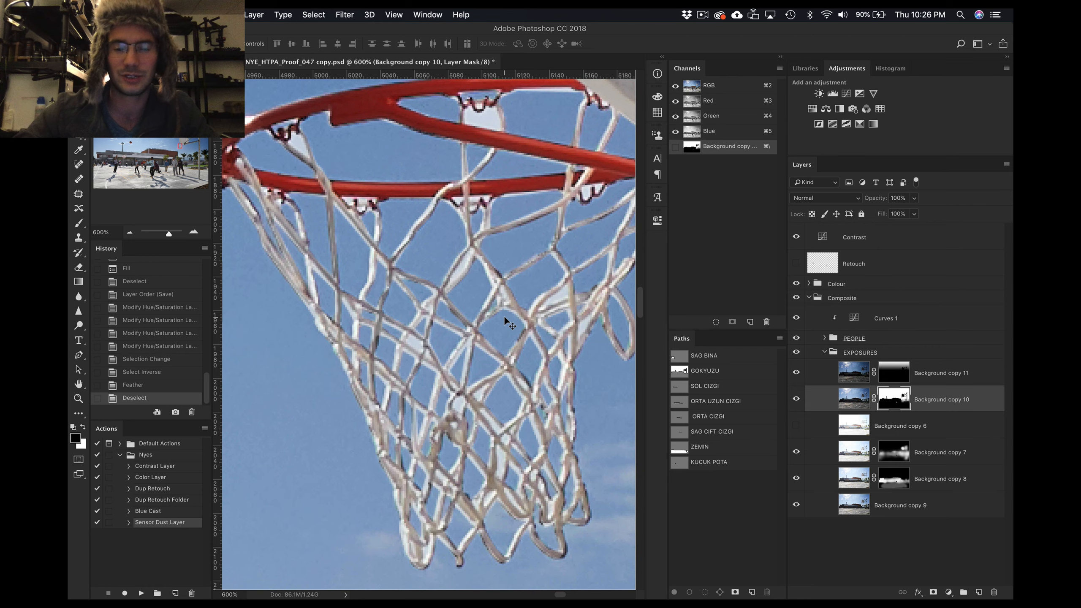
{"action": "scroll", "coordinate": [505, 319], "scroll_direction": "up", "scroll_amount": 2}
{"action": "scroll", "coordinate": [504, 320], "scroll_direction": "down", "scroll_amount": 4}
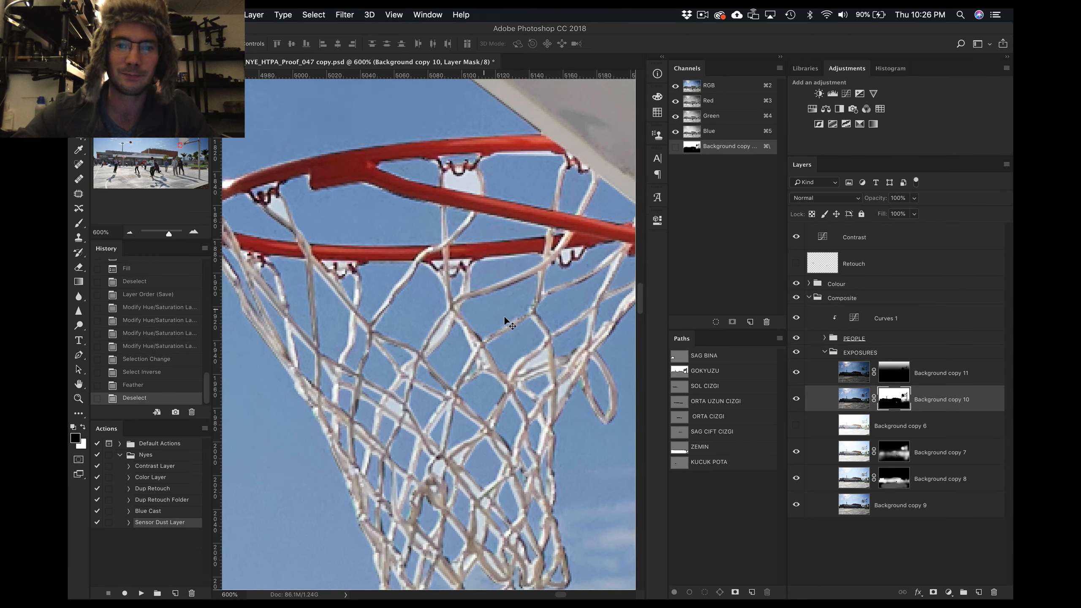
{"action": "scroll", "coordinate": [505, 320], "scroll_direction": "up", "scroll_amount": 3}
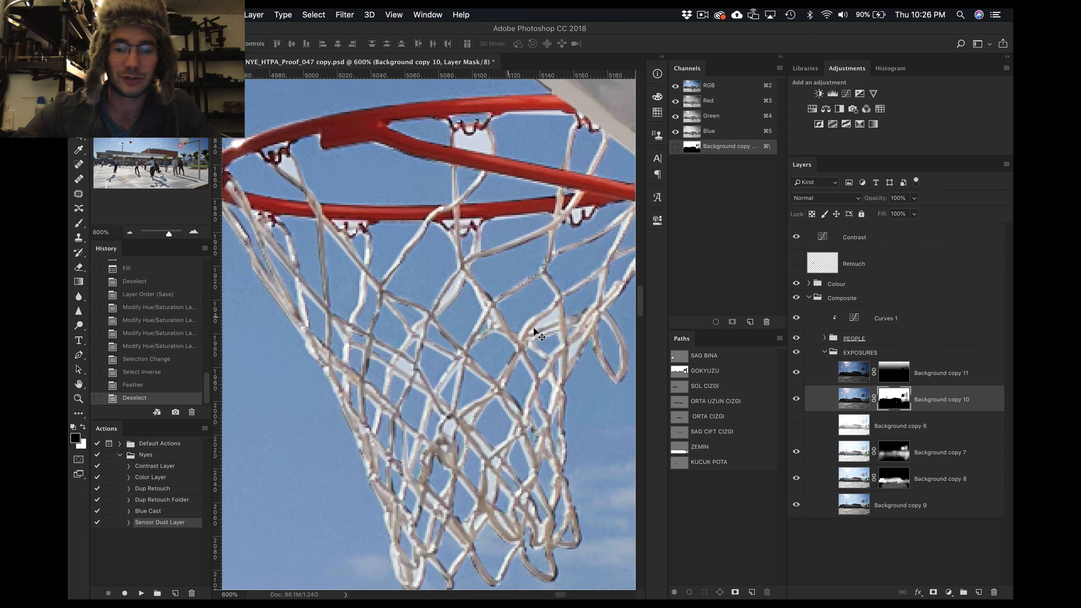
{"action": "left_click", "coordinate": [705, 371]}
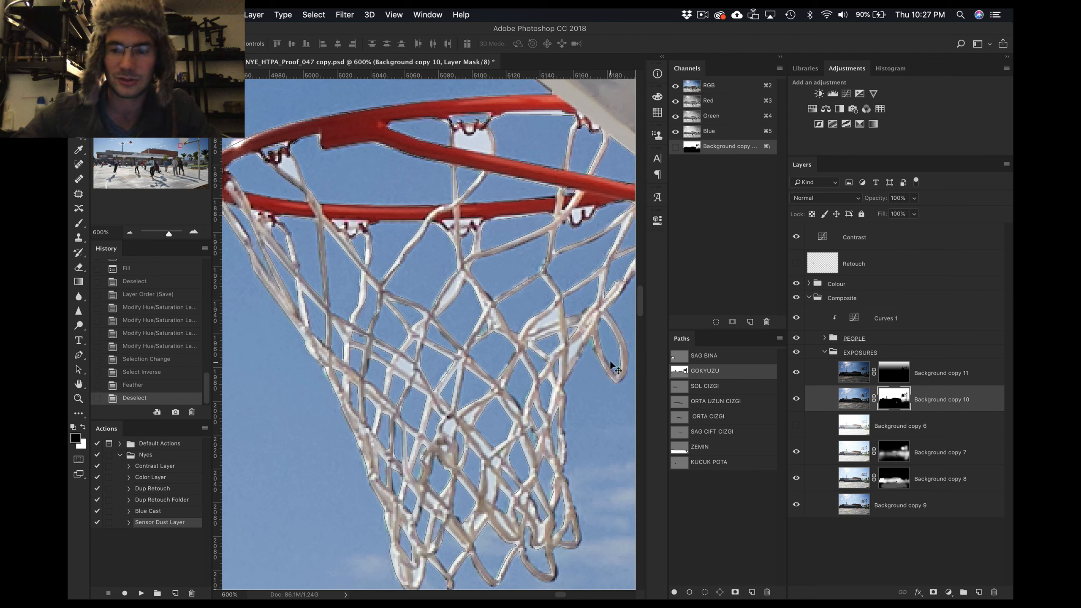
Hide Background copy 11, Background copy 10 and the GOKYUZU path, and make Background copy 9 the active layer
{"action": "left_click", "coordinate": [796, 377]}
{"action": "left_click", "coordinate": [797, 398]}
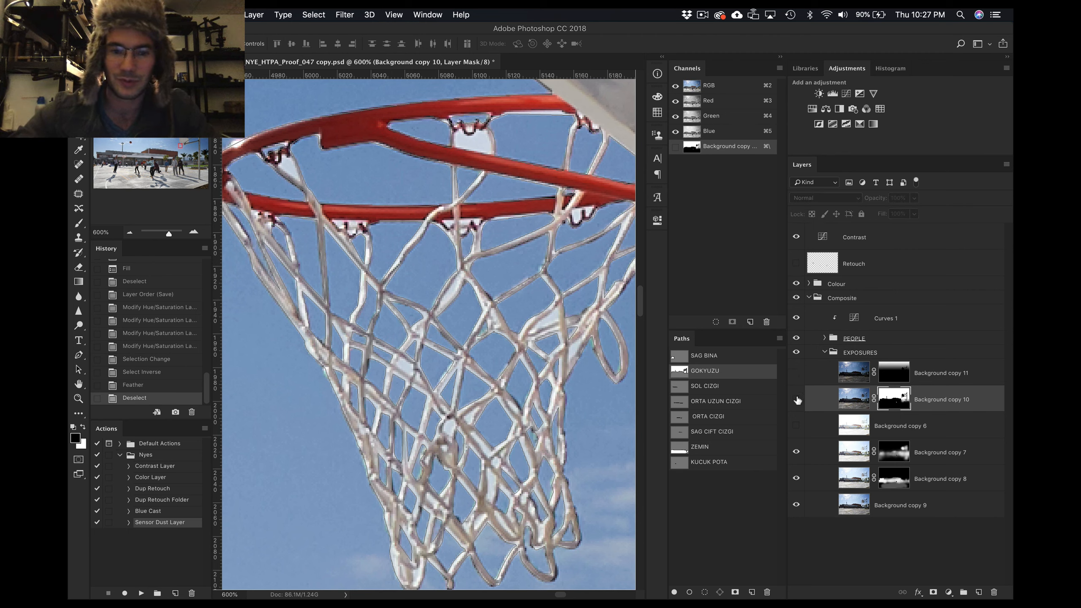
{"action": "left_click", "coordinate": [728, 494]}
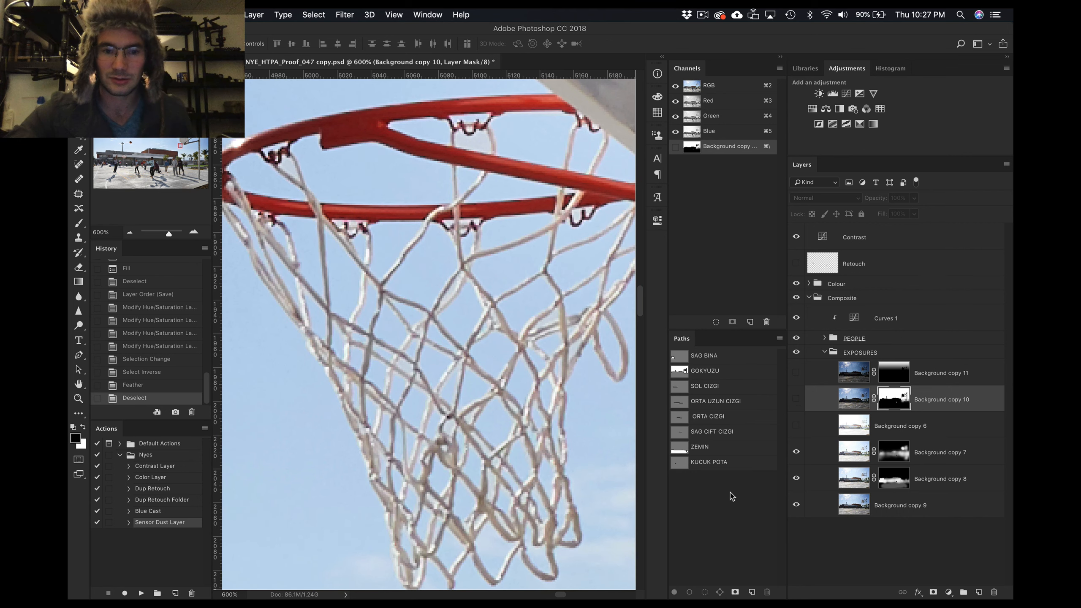
{"action": "left_click", "coordinate": [853, 452]}
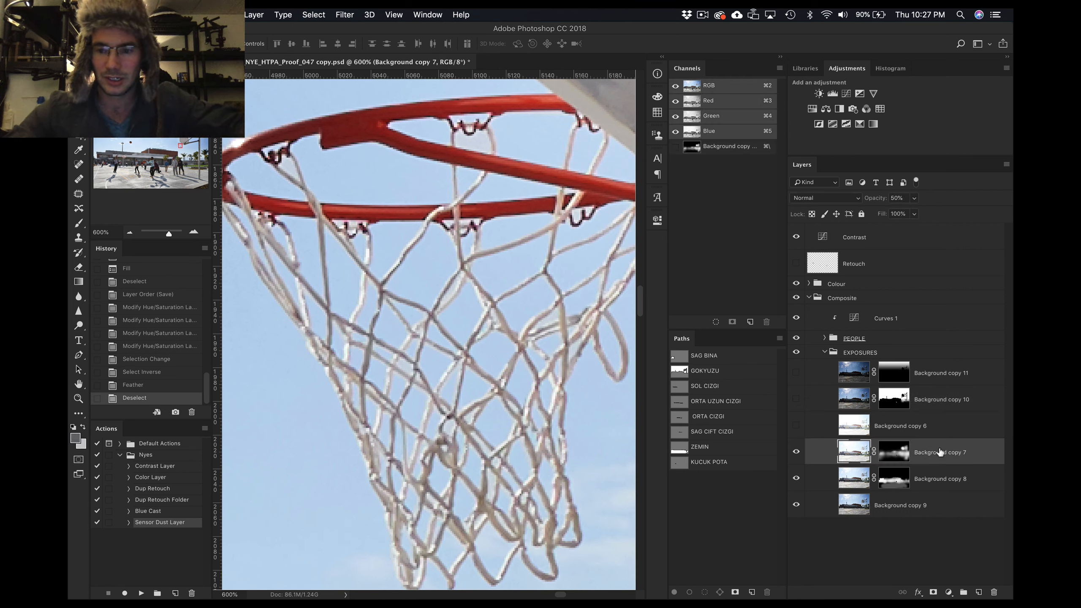
{"action": "left_click", "coordinate": [882, 504]}
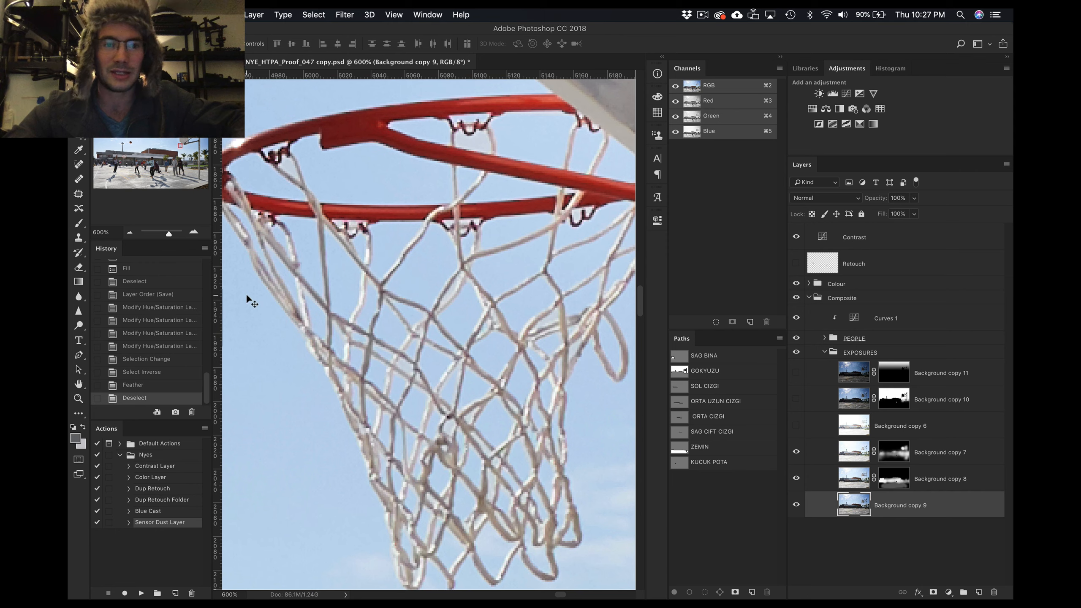
{"action": "left_click", "coordinate": [315, 13]}
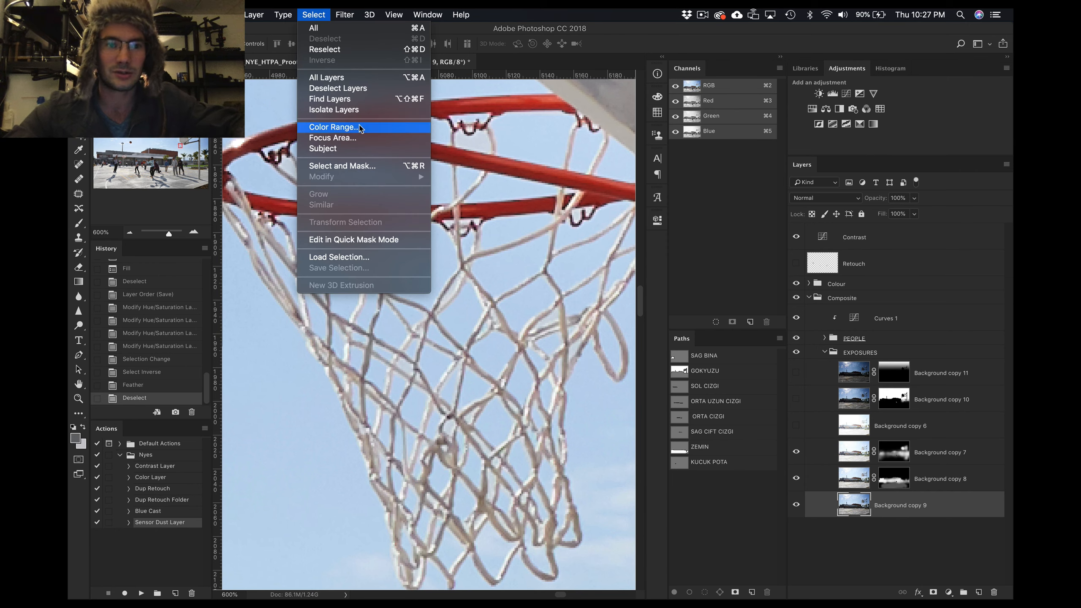
{"action": "left_click", "coordinate": [306, 10]}
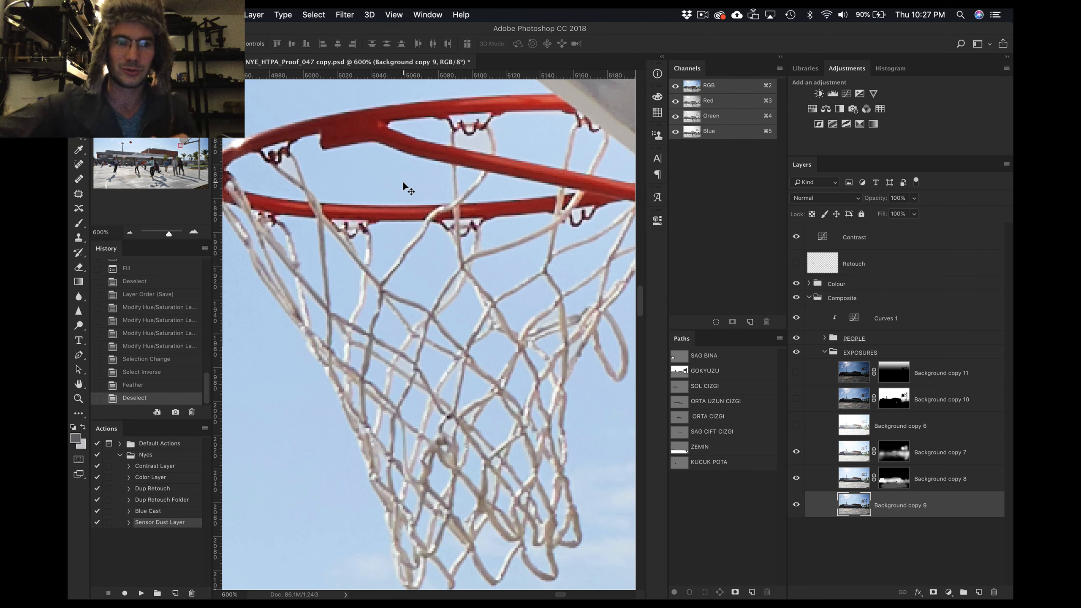
{"action": "left_click_drag", "start_coordinate": [182, 142], "coordinate": [176, 149]}
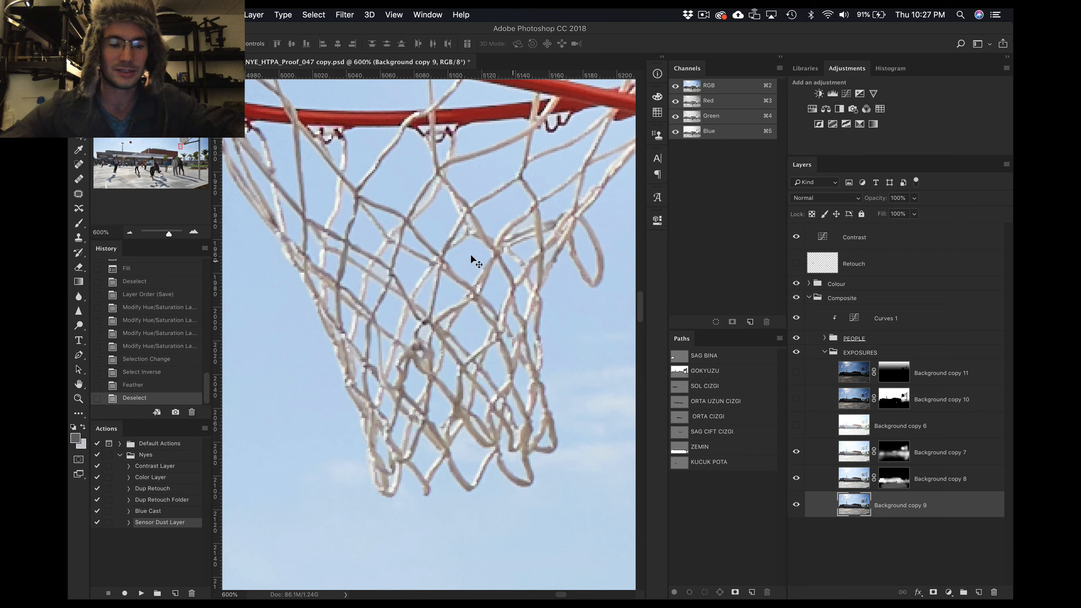
Show Background copy 10 again and compare the net with its layer mask disabled and enabled
{"action": "left_click", "coordinate": [796, 399]}
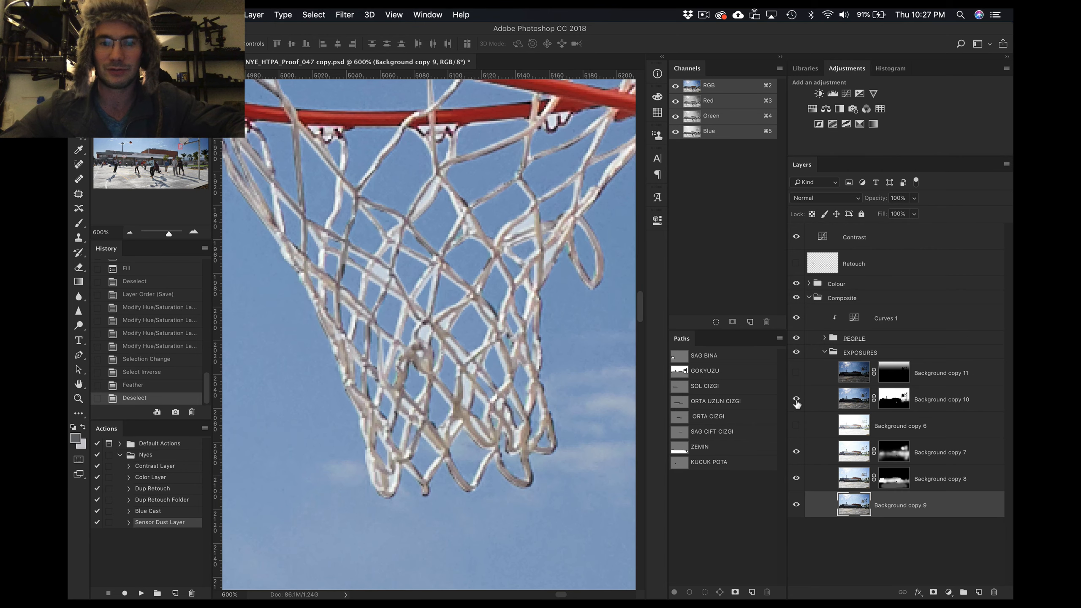
{"action": "left_click", "coordinate": [891, 404], "text": "shift"}
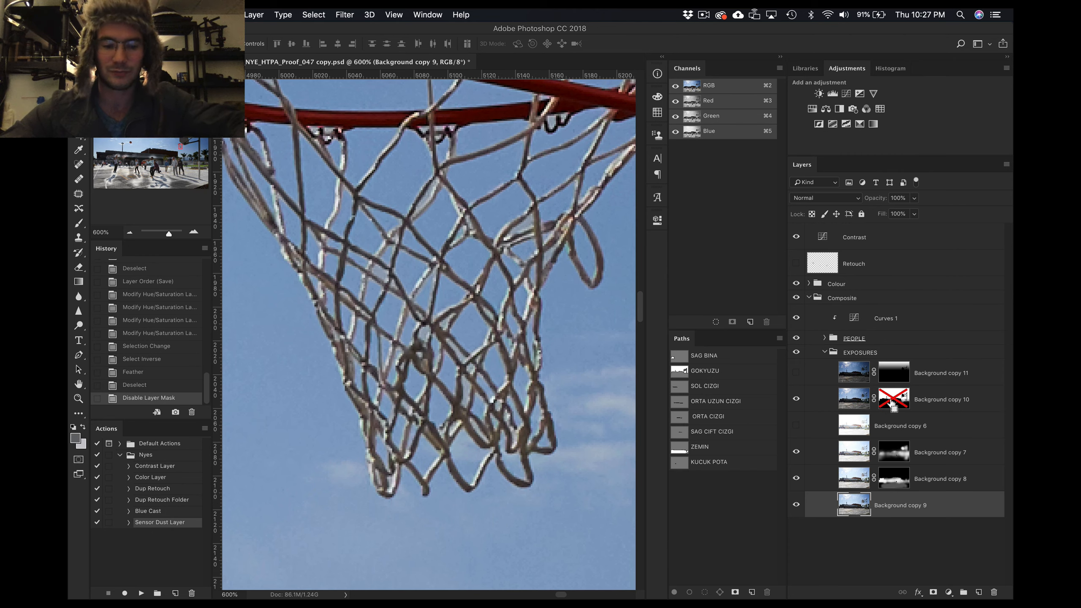
{"action": "left_click", "coordinate": [891, 404]}
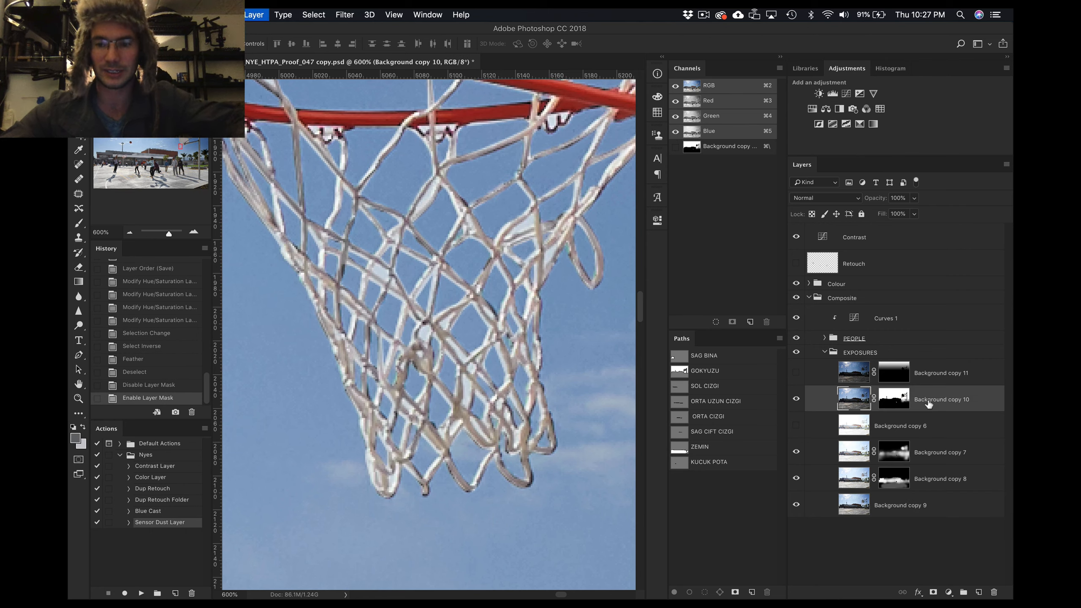
Duplicate Background copy 10, hide the original and delete the duplicate's layer mask
{"action": "key", "text": "super+j"}
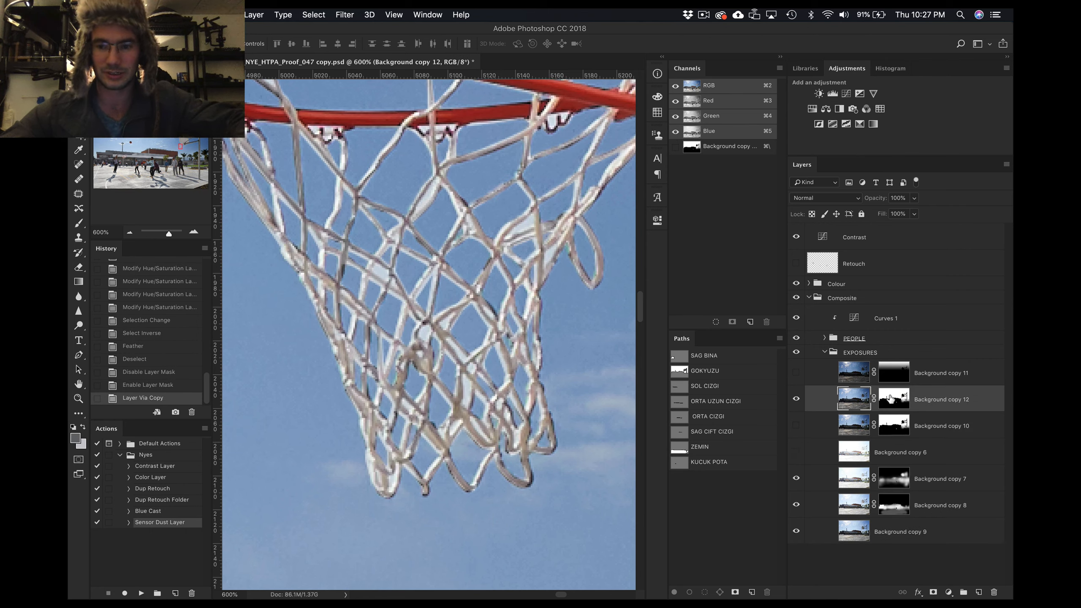
{"action": "right_click", "coordinate": [891, 397]}
{"action": "left_click", "coordinate": [931, 418]}
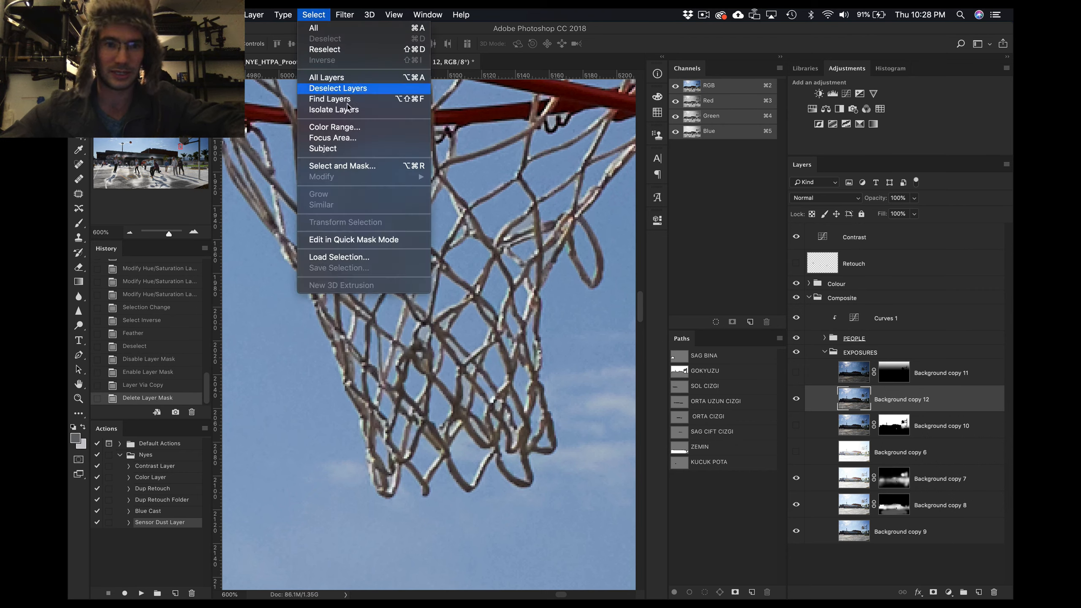
Start a Color Range selection on Background copy 12 and sample several sky tones around and between the net strings at fuzziness 43
{"action": "left_click", "coordinate": [345, 126]}
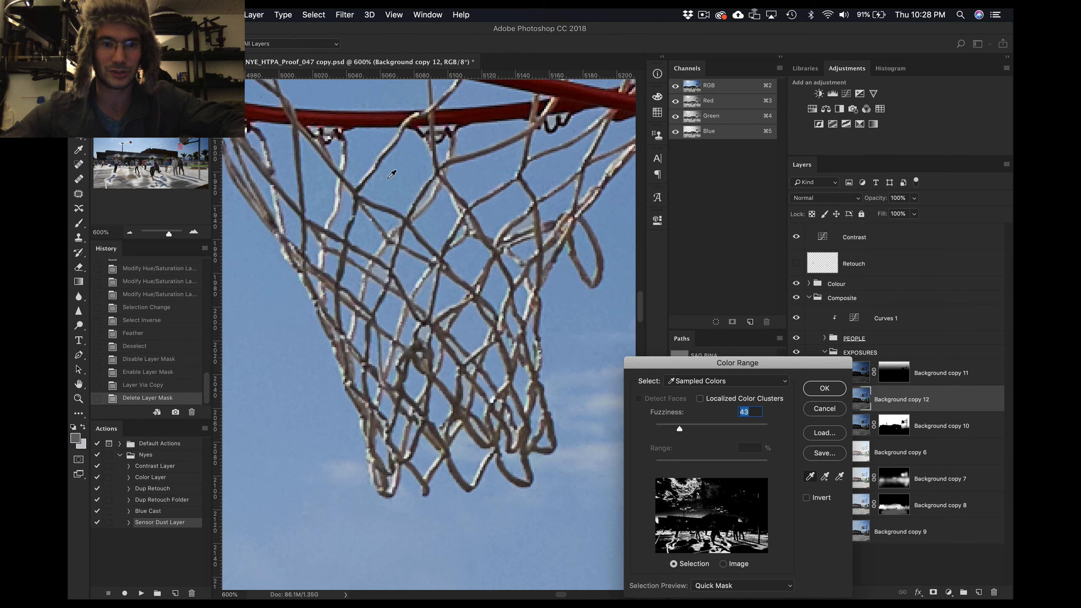
{"action": "left_click", "coordinate": [365, 154]}
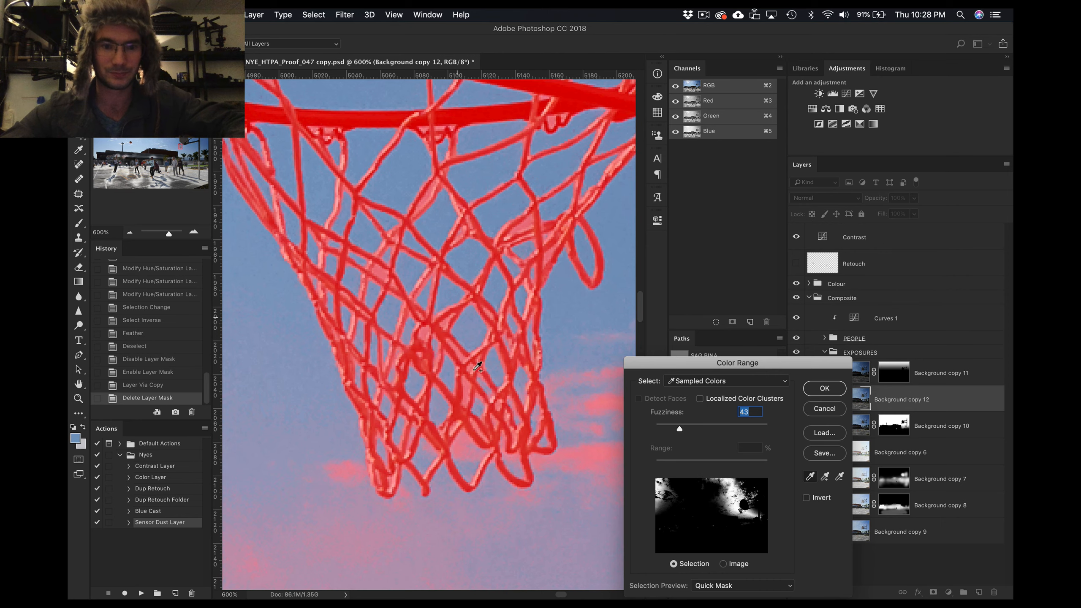
{"action": "left_click", "coordinate": [444, 403], "text": "shift"}
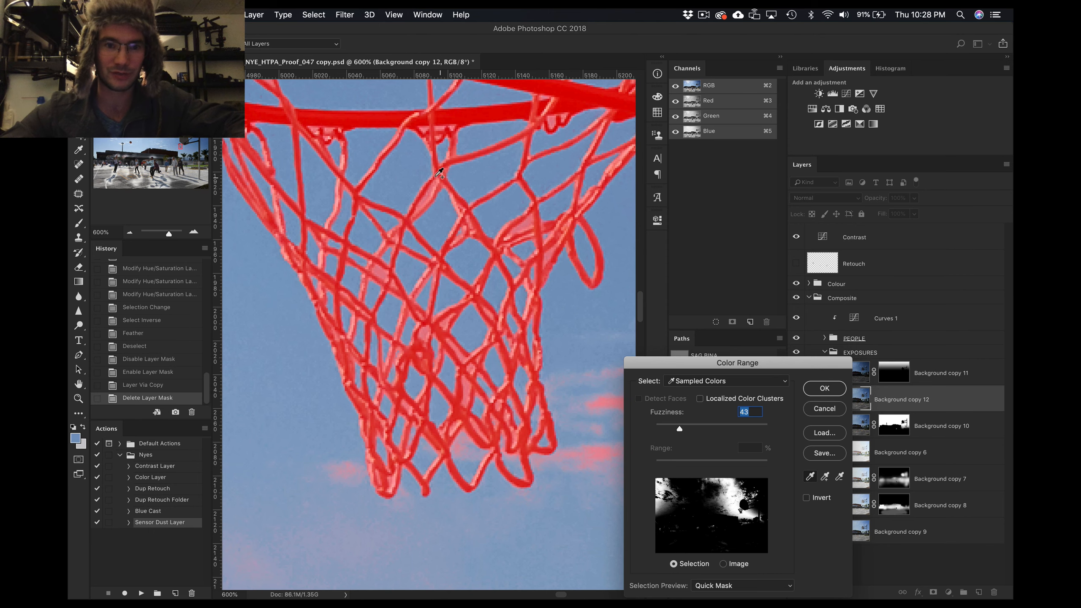
{"action": "scroll", "coordinate": [413, 170], "scroll_direction": "up", "scroll_amount": 3}
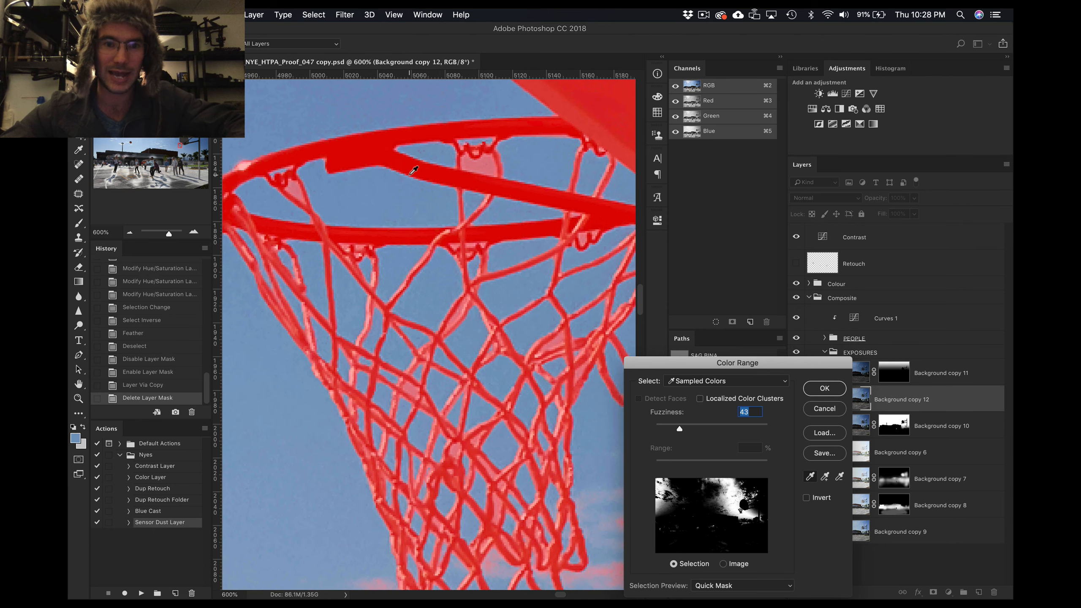
{"action": "left_click", "coordinate": [484, 167]}
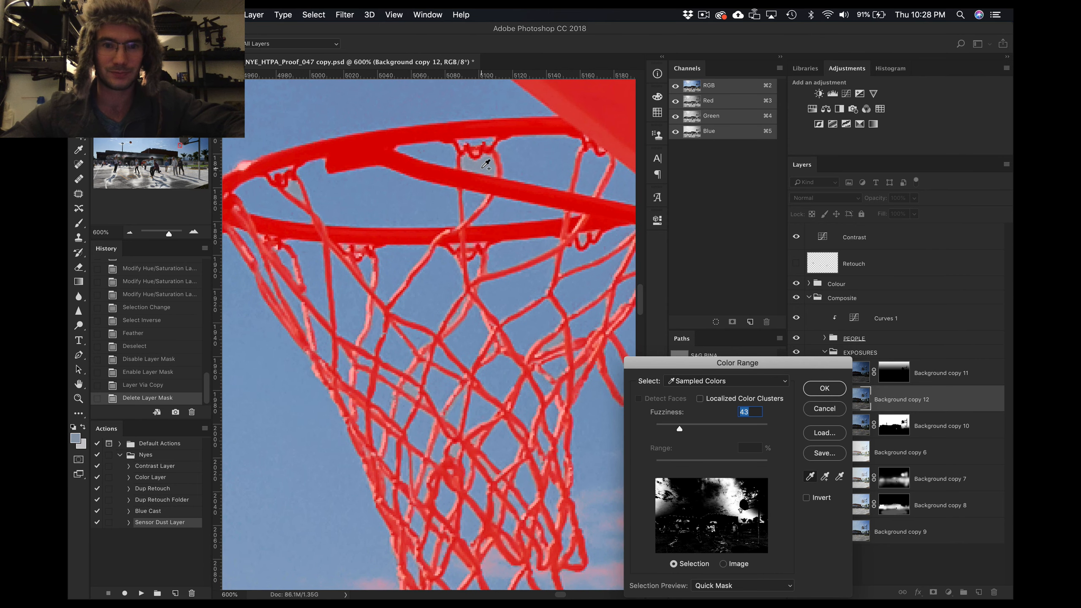
Check the Quick Mask preview along the net and clouds, and apply the Color Range selection
{"action": "scroll", "coordinate": [488, 253], "scroll_direction": "down", "scroll_amount": 4}
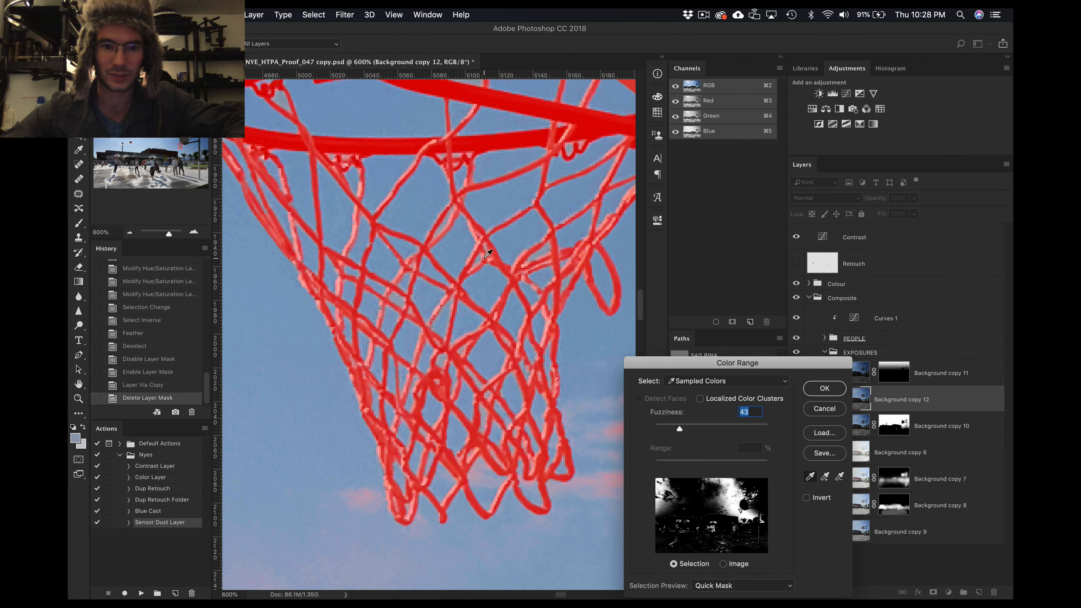
{"action": "scroll", "coordinate": [535, 320], "scroll_direction": "down", "scroll_amount": 2}
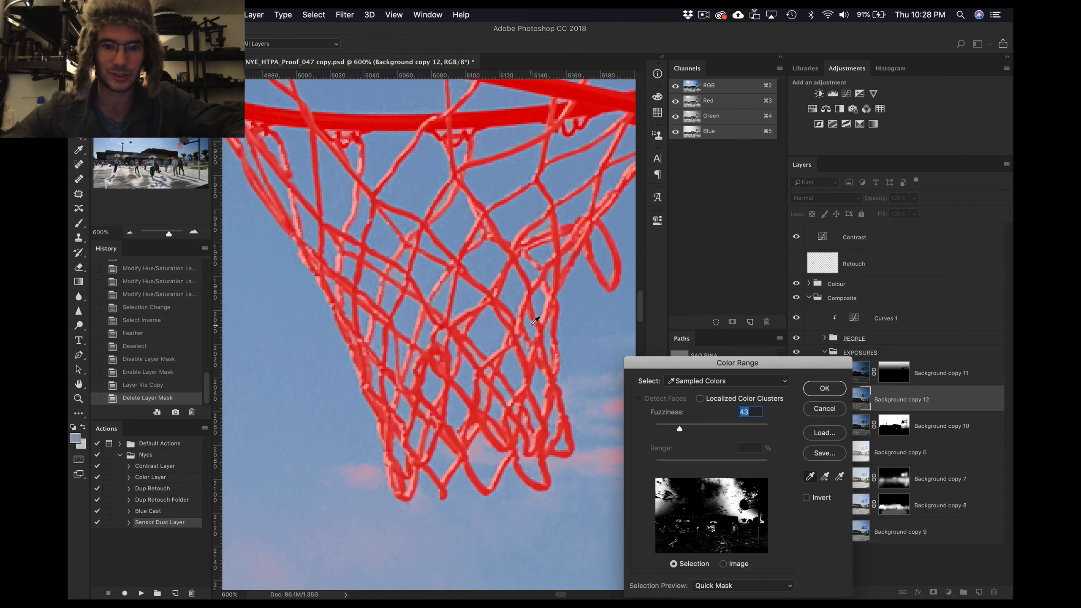
{"action": "scroll", "coordinate": [536, 320], "scroll_direction": "down", "scroll_amount": 1}
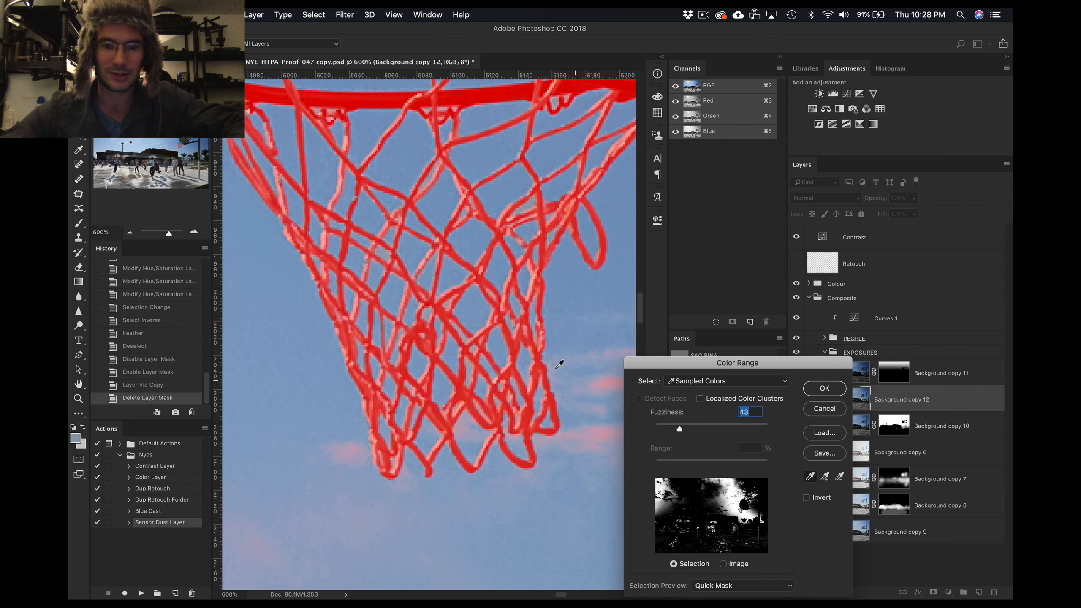
{"action": "scroll", "coordinate": [587, 426], "scroll_direction": "right", "scroll_amount": 4}
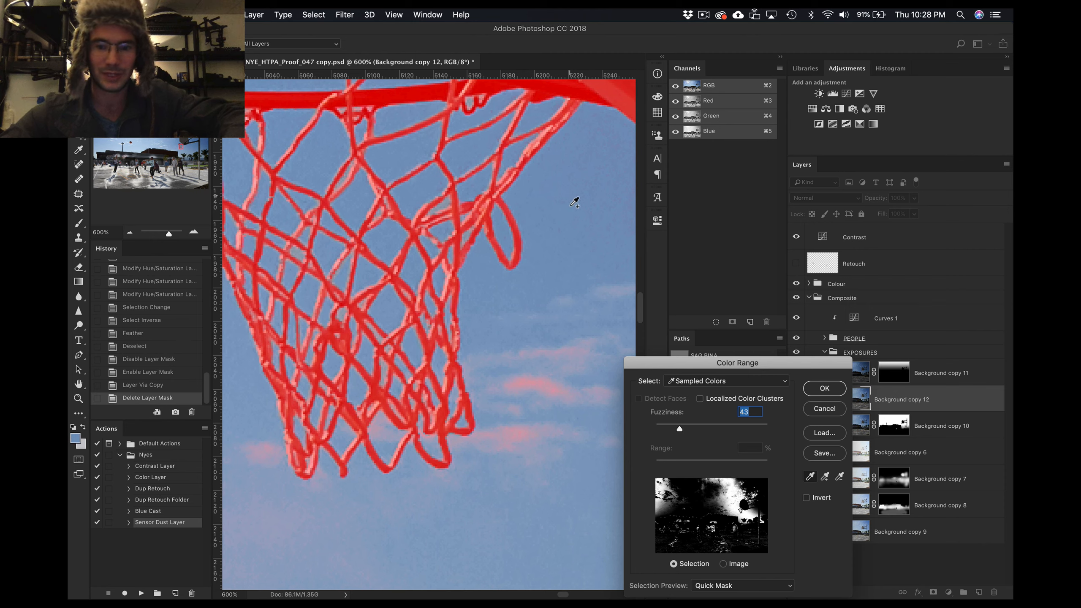
{"action": "left_click_drag", "start_coordinate": [714, 371], "coordinate": [689, 222]}
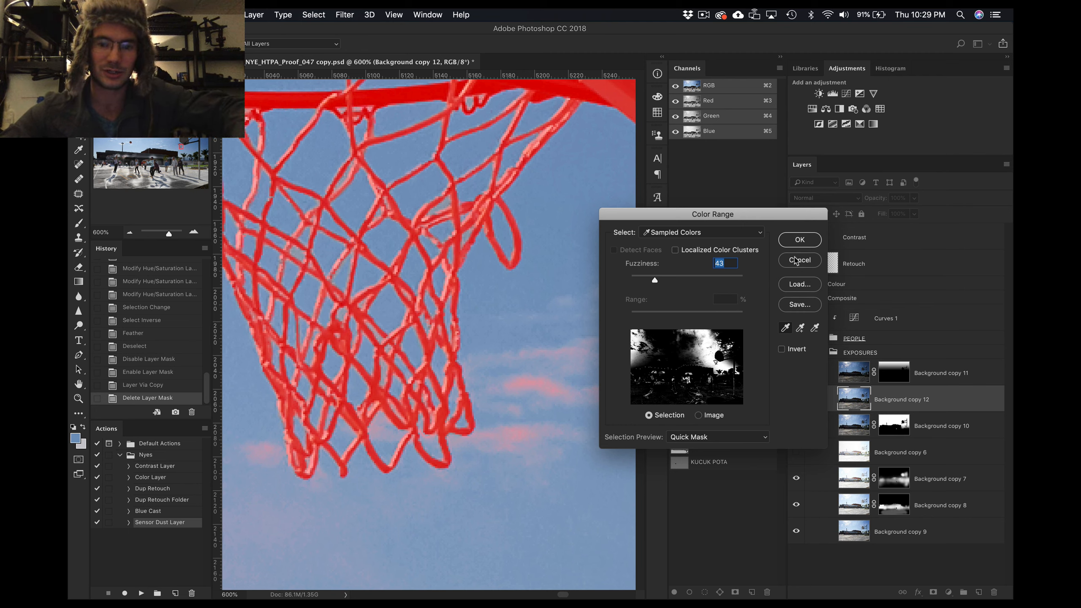
{"action": "left_click", "coordinate": [796, 241]}
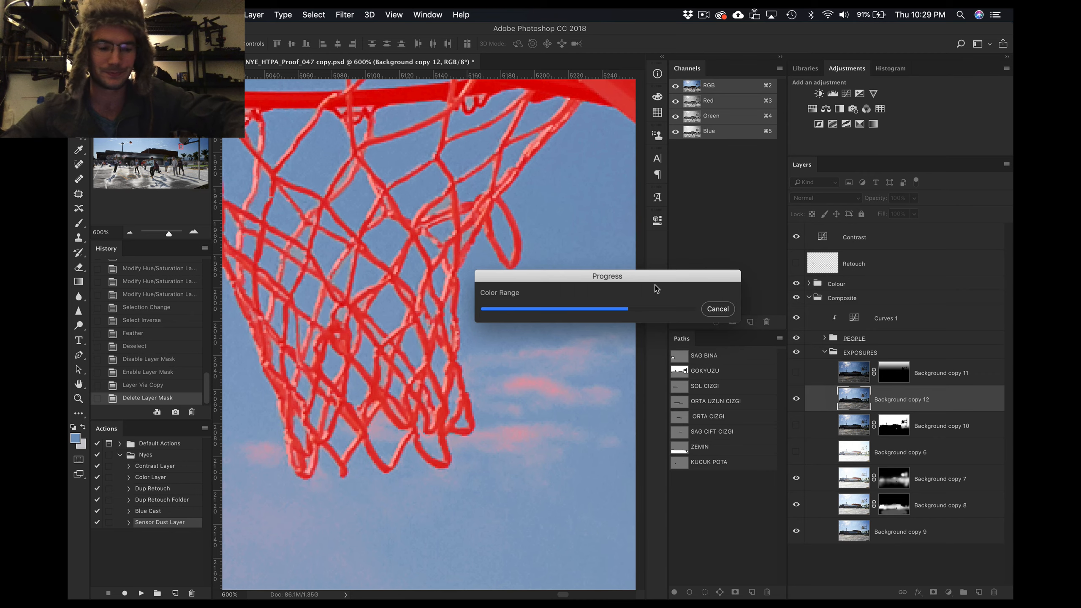
{"action": "scroll", "coordinate": [534, 243], "scroll_direction": "left", "scroll_amount": 5}
{"action": "scroll", "coordinate": [534, 242], "scroll_direction": "up", "scroll_amount": 3}
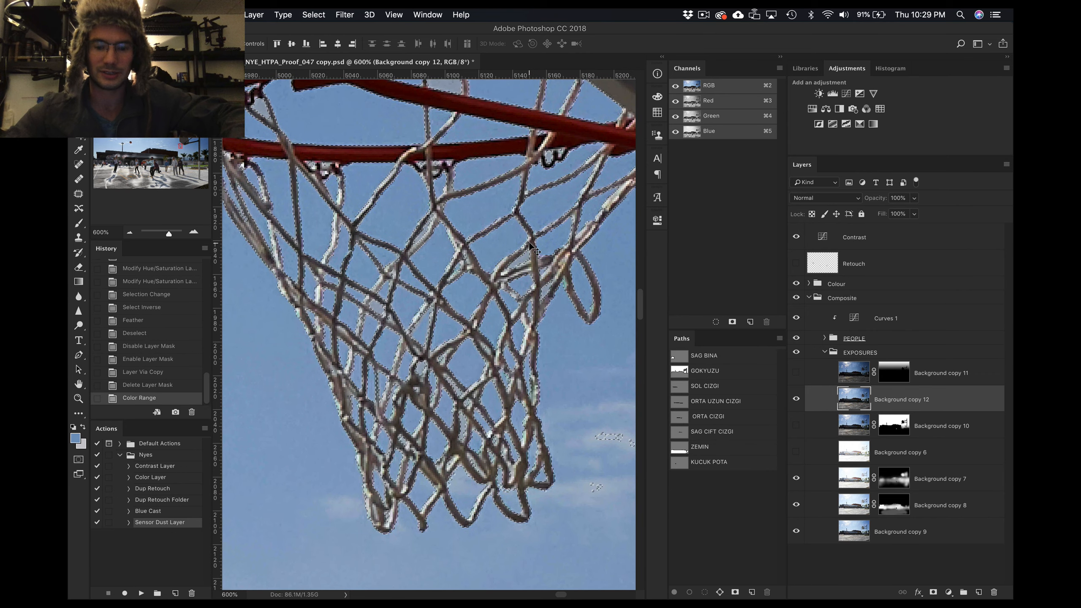
Feather the sky selection by 0.7 pixels and add it as a layer mask on Background copy 12
{"action": "key", "text": "shift+F6"}
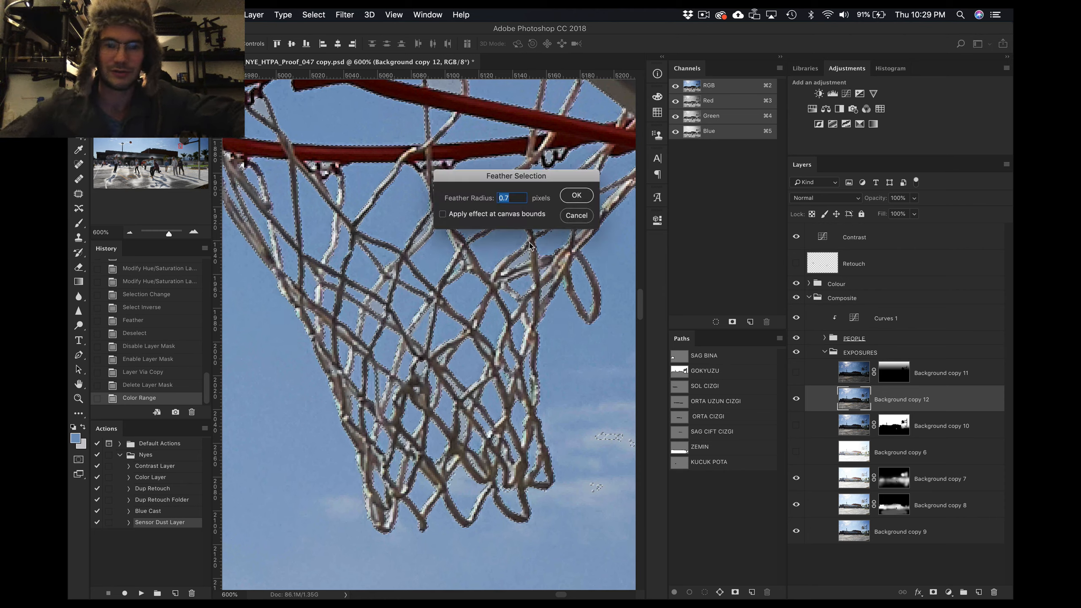
{"action": "key", "text": "Return"}
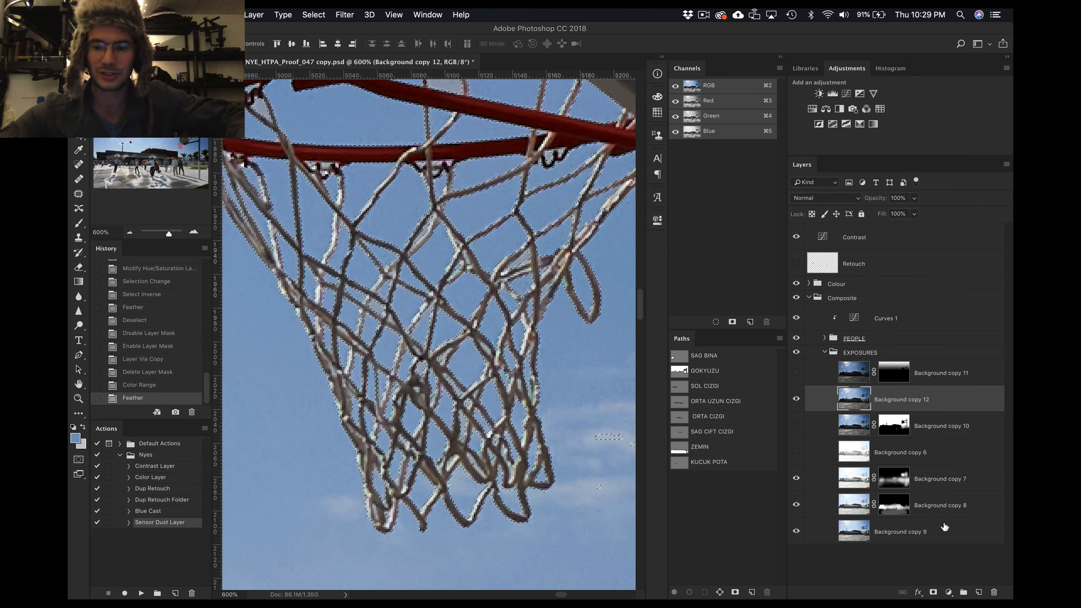
{"action": "left_click", "coordinate": [931, 592]}
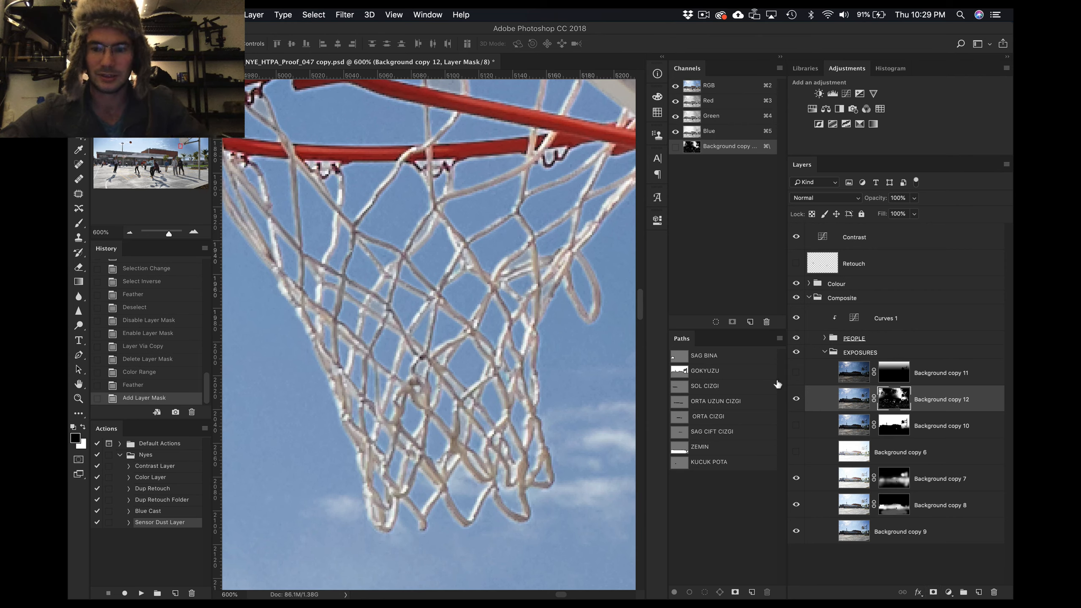
Show Background copy 10, hide Background copy 12 and examine the rim and net strings for leftover pale sky
{"action": "left_click", "coordinate": [796, 426]}
{"action": "left_click", "coordinate": [796, 399]}
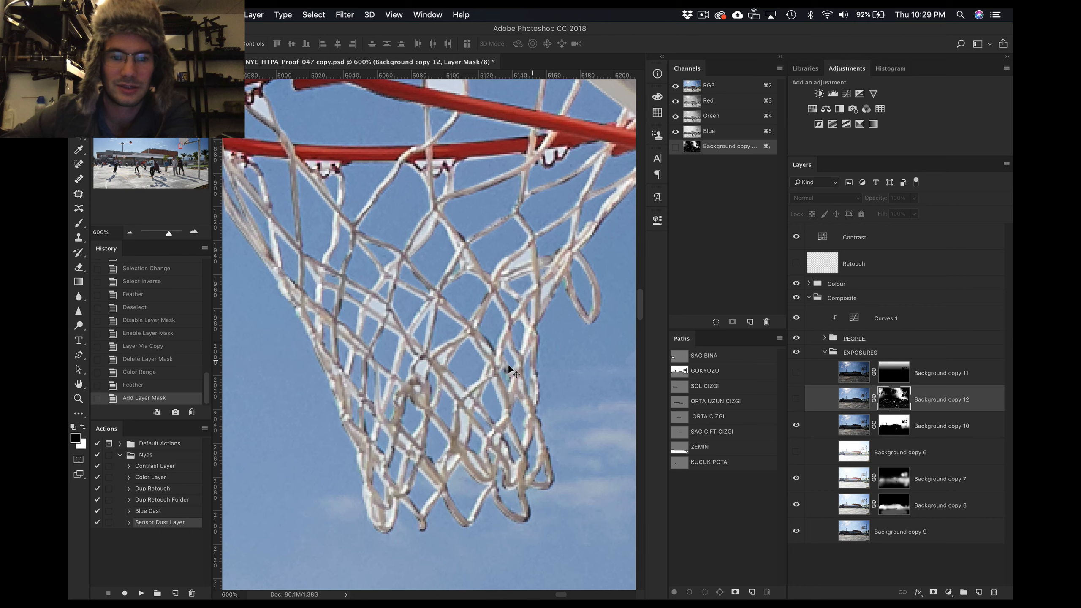
{"action": "scroll", "coordinate": [507, 366], "scroll_direction": "up", "scroll_amount": 8}
{"action": "scroll", "coordinate": [507, 366], "scroll_direction": "left", "scroll_amount": 4}
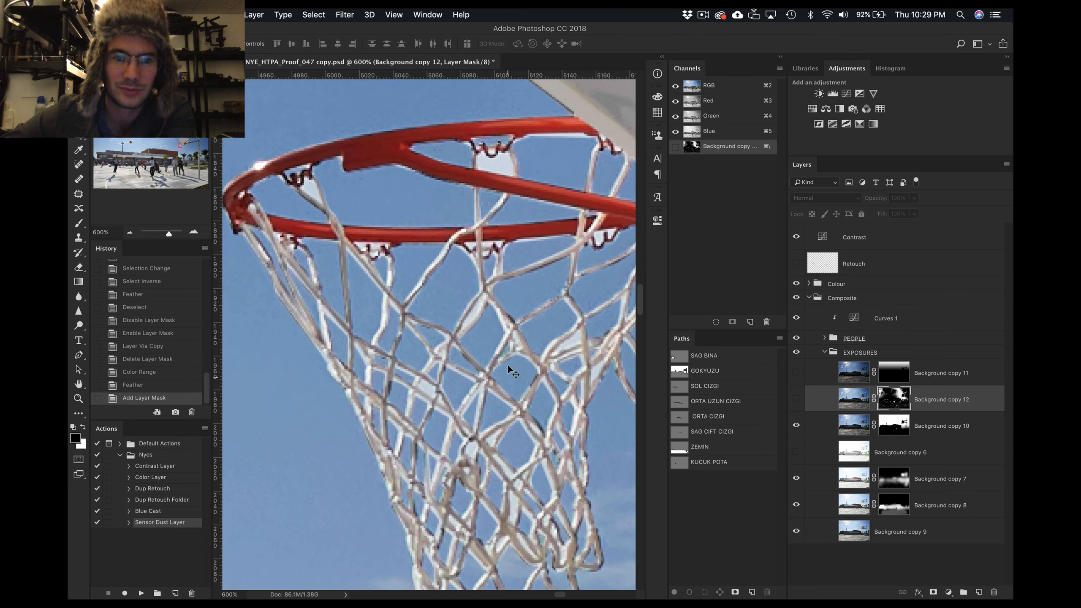
{"action": "scroll", "coordinate": [508, 366], "scroll_direction": "up", "scroll_amount": 2}
{"action": "scroll", "coordinate": [507, 365], "scroll_direction": "left", "scroll_amount": 2}
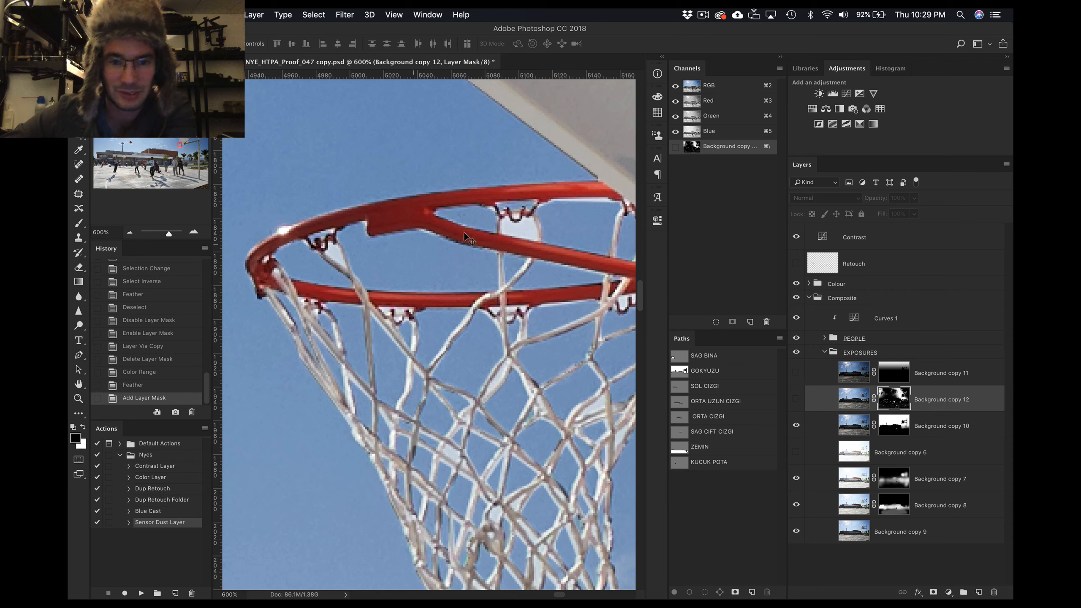
{"action": "scroll", "coordinate": [529, 236], "scroll_direction": "down", "scroll_amount": 3}
{"action": "scroll", "coordinate": [530, 237], "scroll_direction": "right", "scroll_amount": 2}
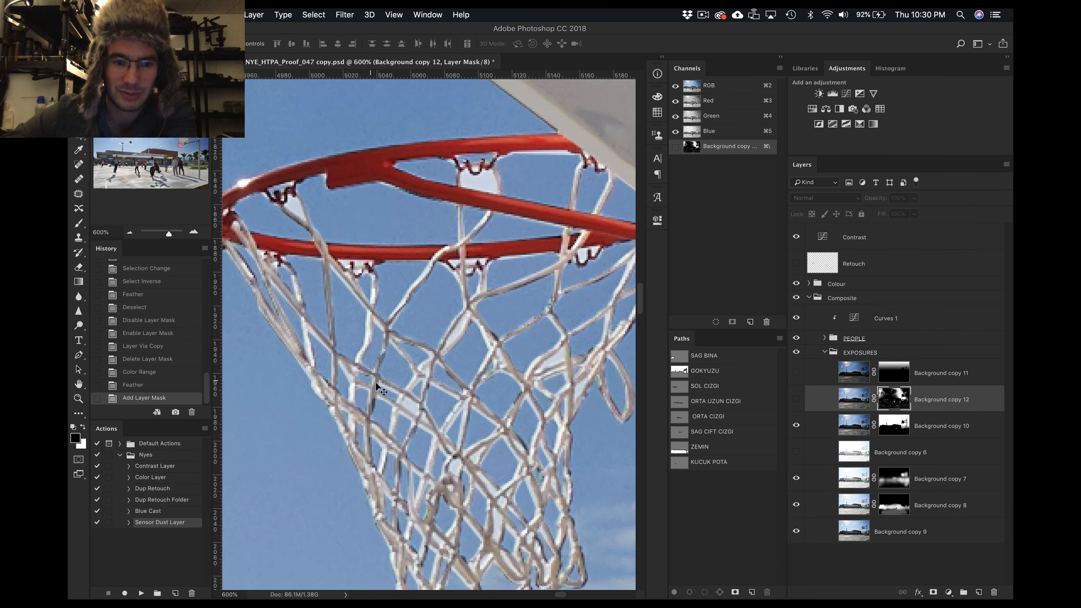
Show Background copy 12 again and inspect Background copy 10's layer mask on its own before returning to the image
{"action": "left_click", "coordinate": [796, 398]}
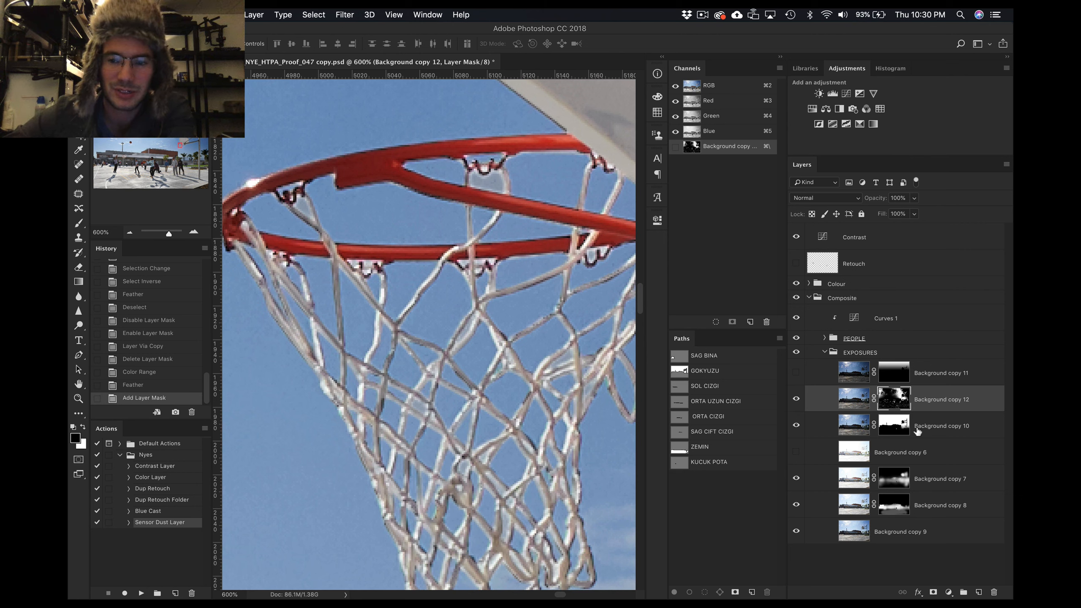
{"action": "left_click", "coordinate": [893, 426], "text": "alt"}
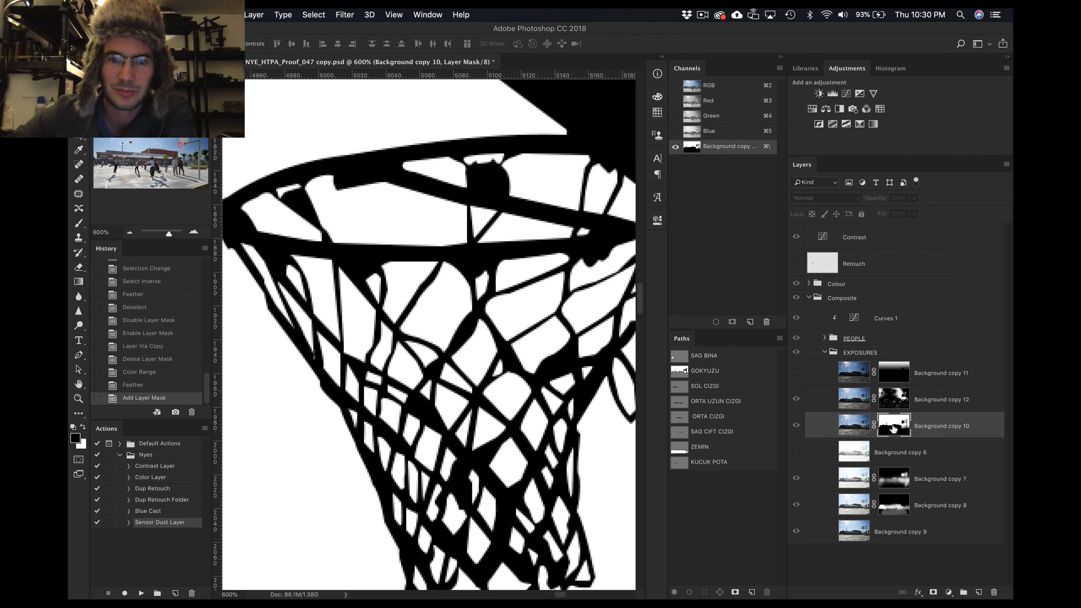
{"action": "left_click", "coordinate": [894, 427], "text": "alt"}
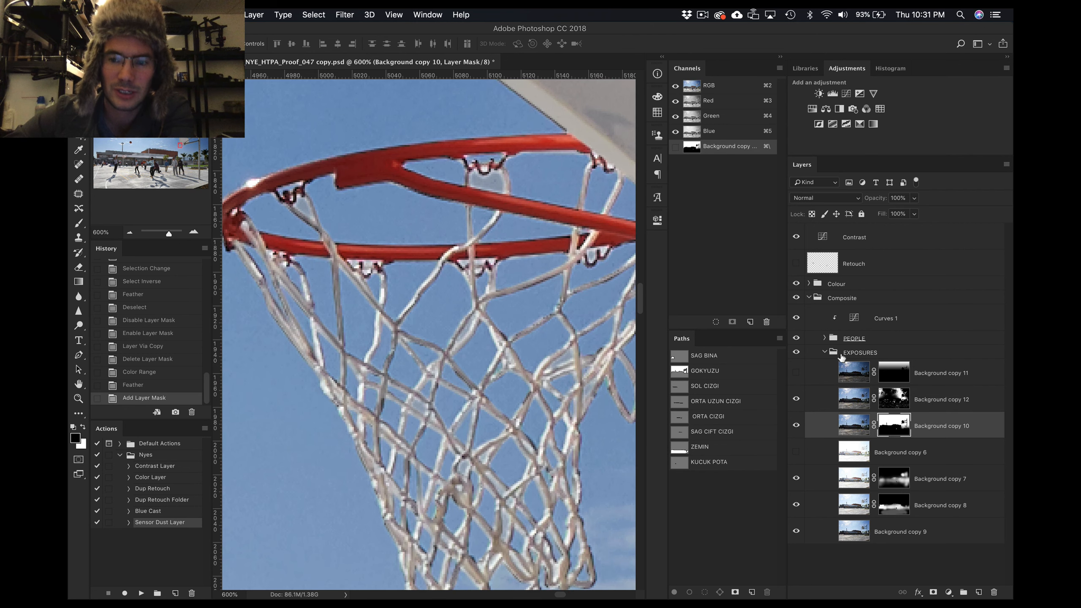
Expand the Colour group and compare the sky with the Cyan and Blue adjustments off and on, then collapse it
{"action": "left_click", "coordinate": [809, 284]}
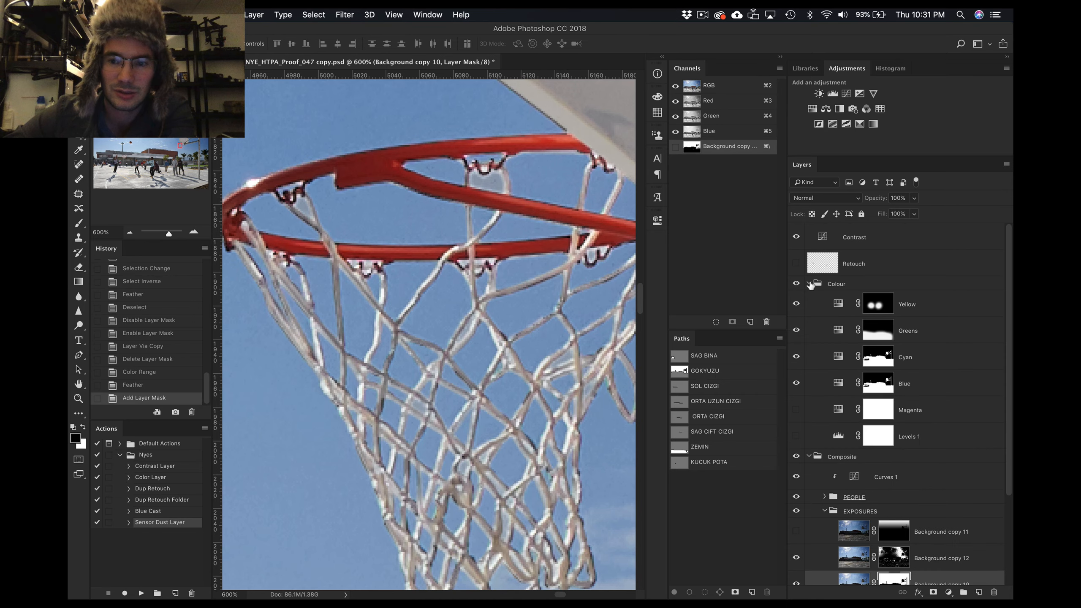
{"action": "left_click_drag", "start_coordinate": [850, 444], "coordinate": [850, 409]}
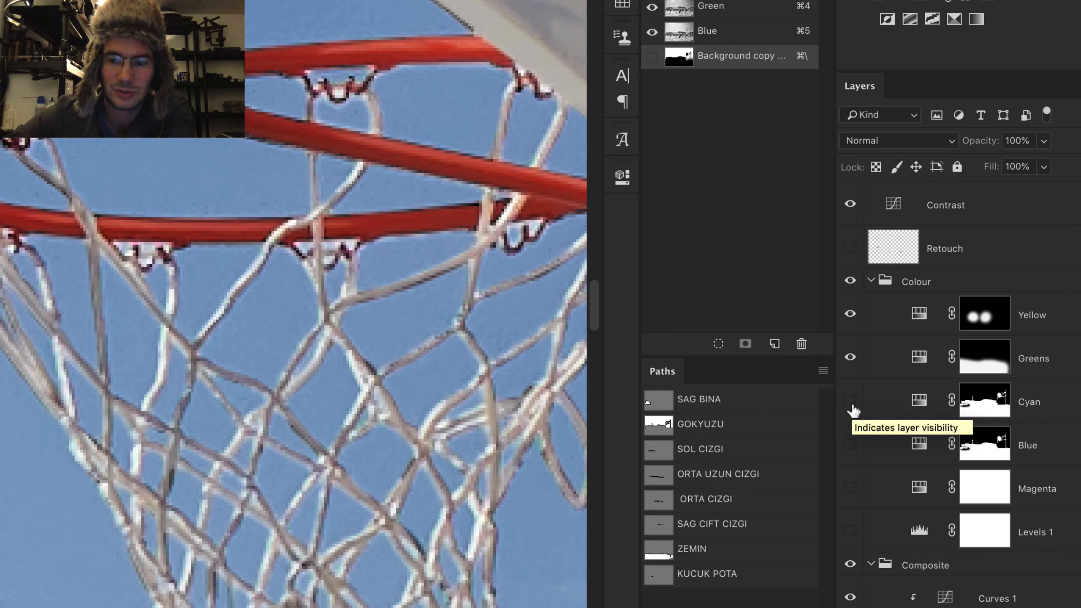
{"action": "left_click_drag", "start_coordinate": [853, 411], "coordinate": [852, 444]}
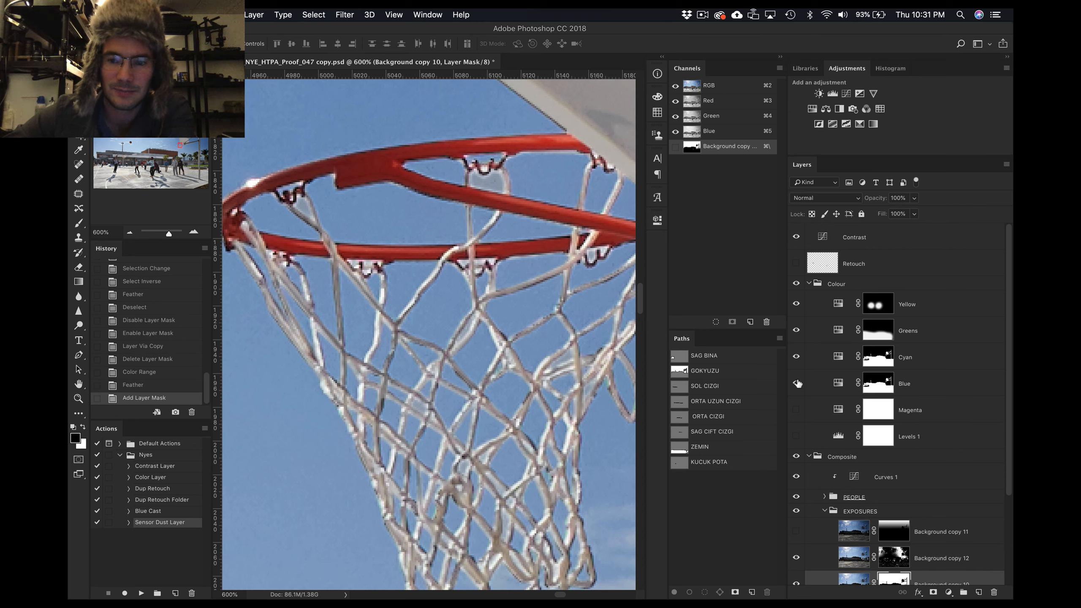
{"action": "left_click", "coordinate": [808, 284]}
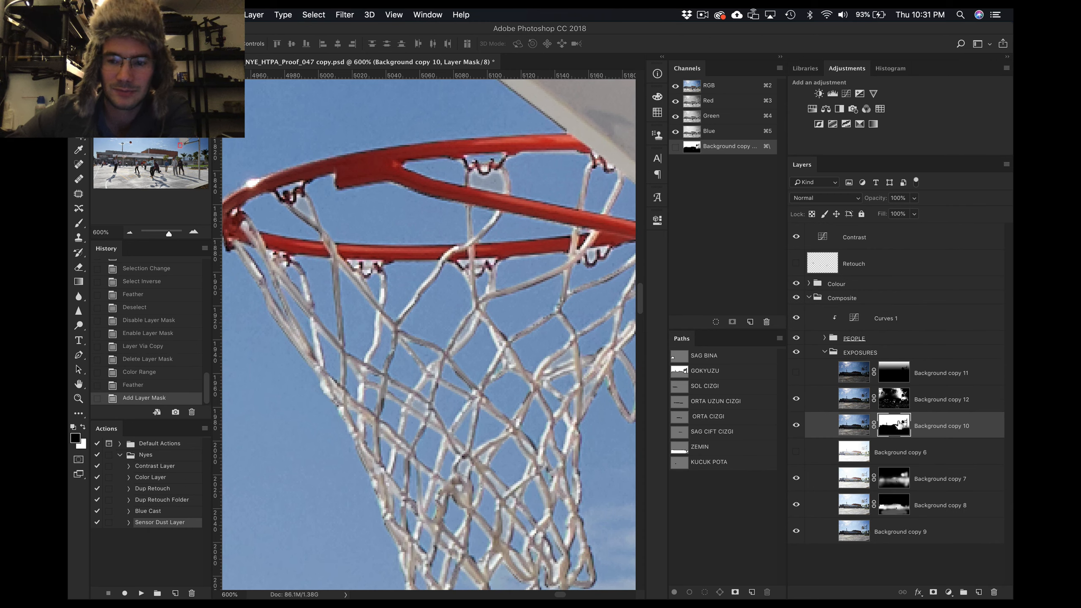
Hide Background copy 12, clear the selection loaded from Background copy 10's mask and display that mask alone
{"action": "left_click", "coordinate": [898, 424], "text": "super"}
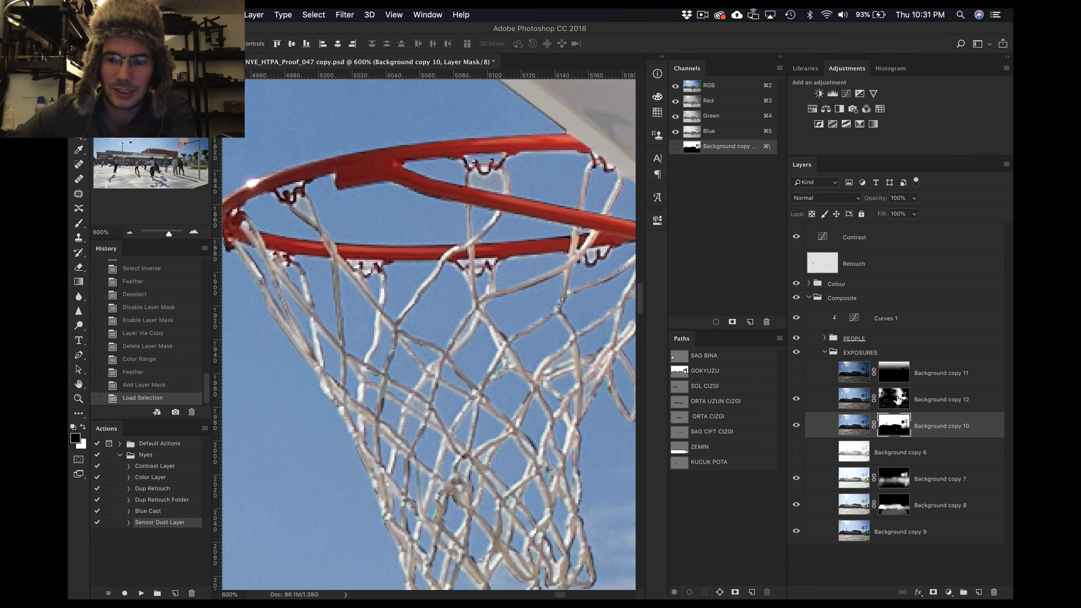
{"action": "left_click", "coordinate": [796, 398]}
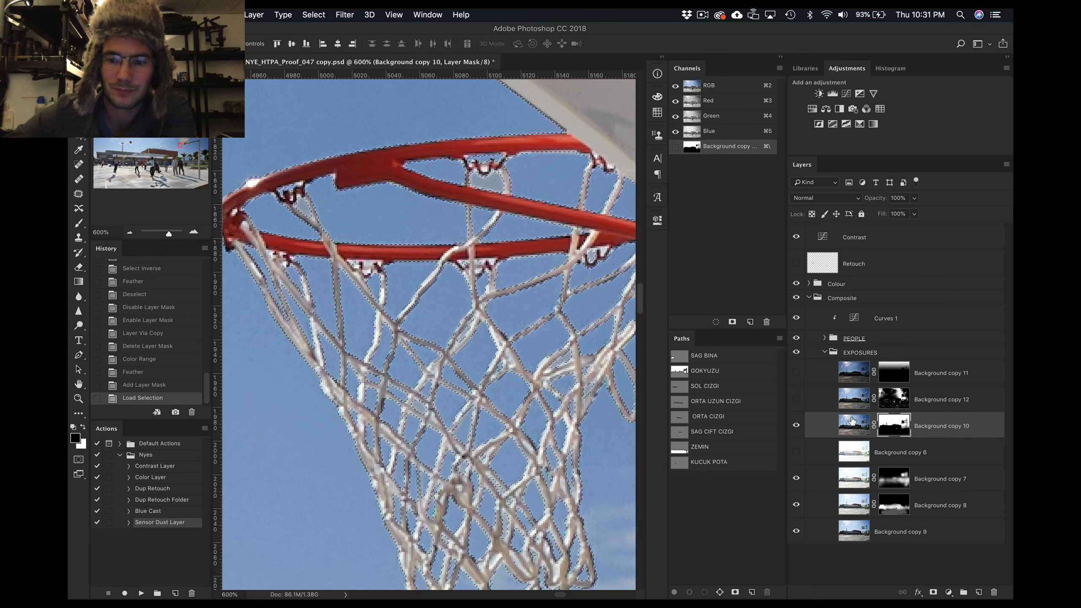
{"action": "left_click", "coordinate": [895, 432], "text": "alt"}
{"action": "key", "text": "super+d"}
{"action": "key", "text": "b"}
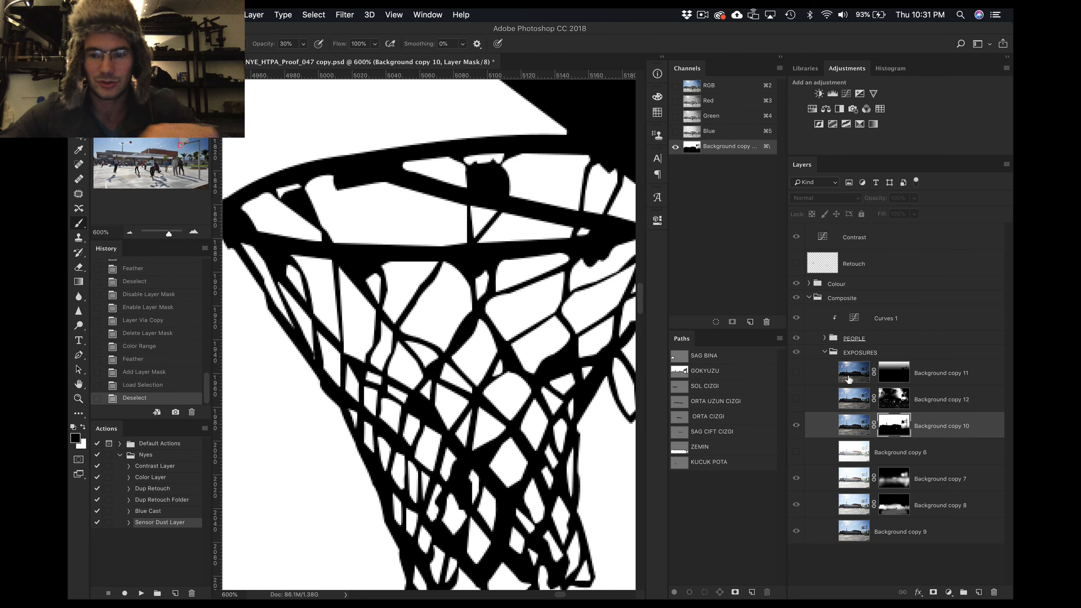
Feather Background copy 10's layer mask by 0.6 px with Select and Mask and return to the image view
{"action": "right_click", "coordinate": [896, 431]}
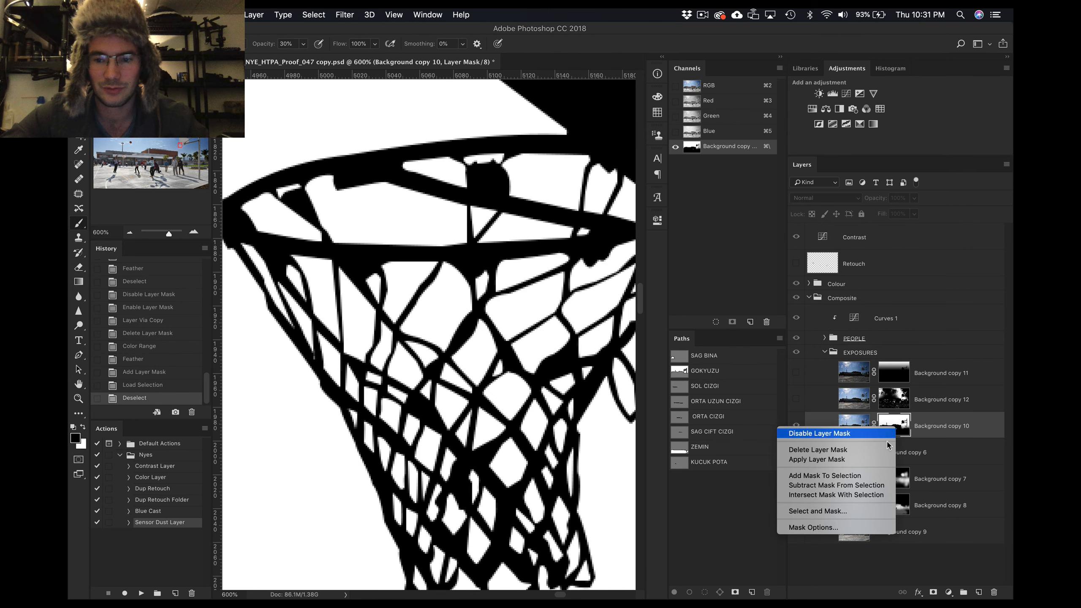
{"action": "left_click", "coordinate": [818, 511]}
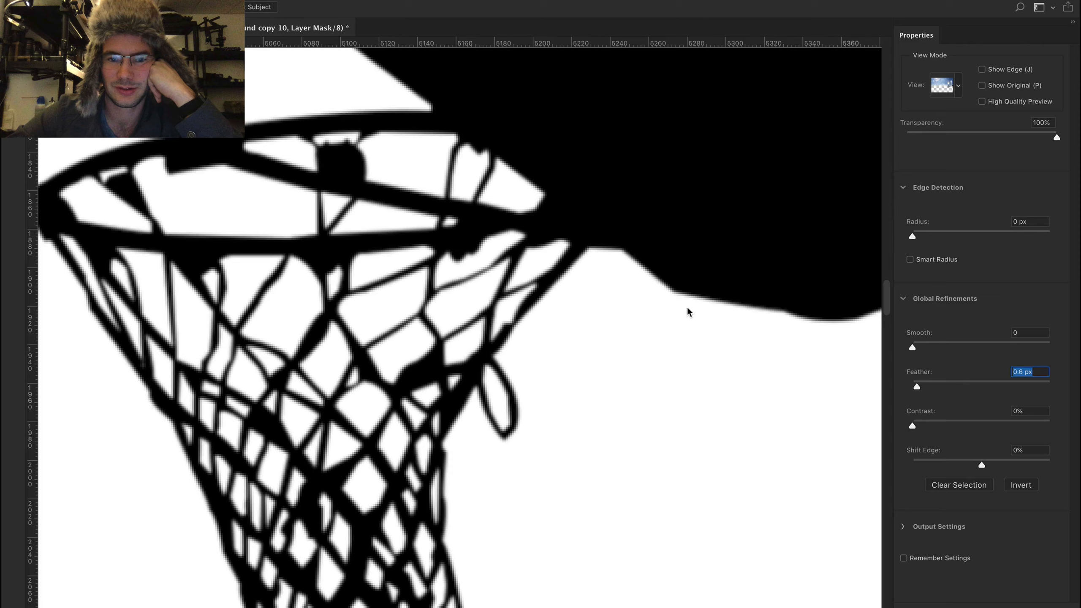
{"action": "key", "text": "Return"}
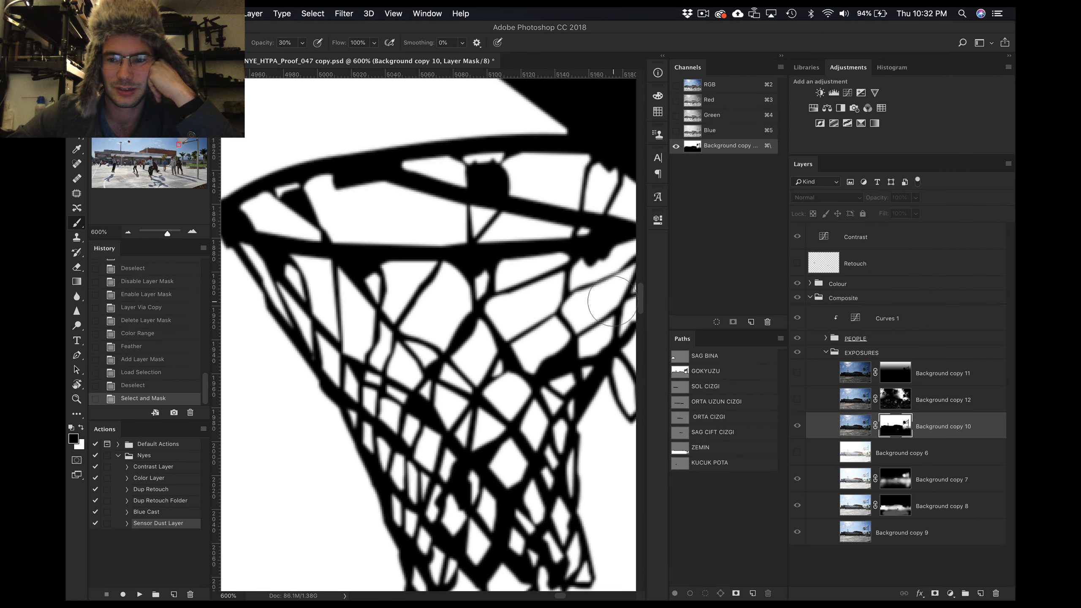
{"action": "left_click", "coordinate": [895, 433], "text": "alt"}
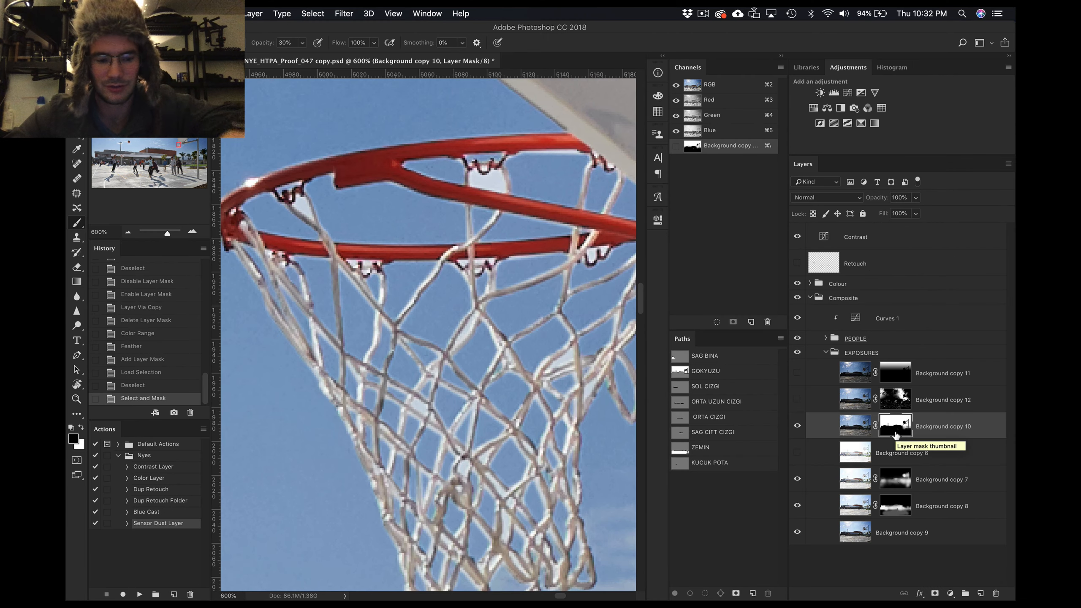
{"action": "key", "text": "super+d"}
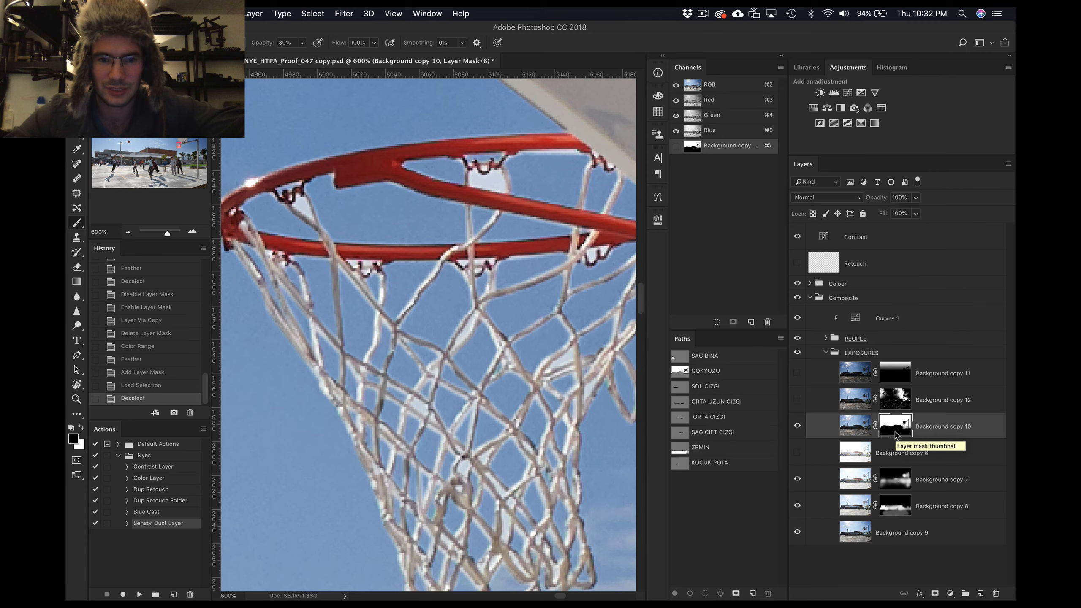
{"action": "key", "text": "super+z"}
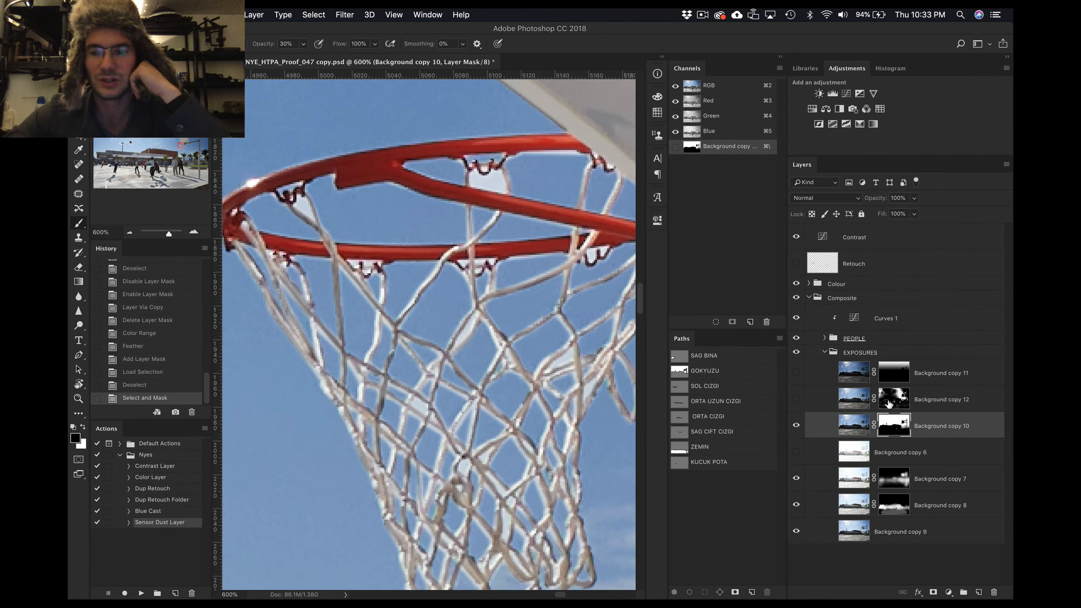
Load Background copy 12's mask as a selection and paint white at 100% opacity on Background copy 10's mask near the rim, hiding the selection edges
{"action": "left_click", "coordinate": [890, 405], "text": "super"}
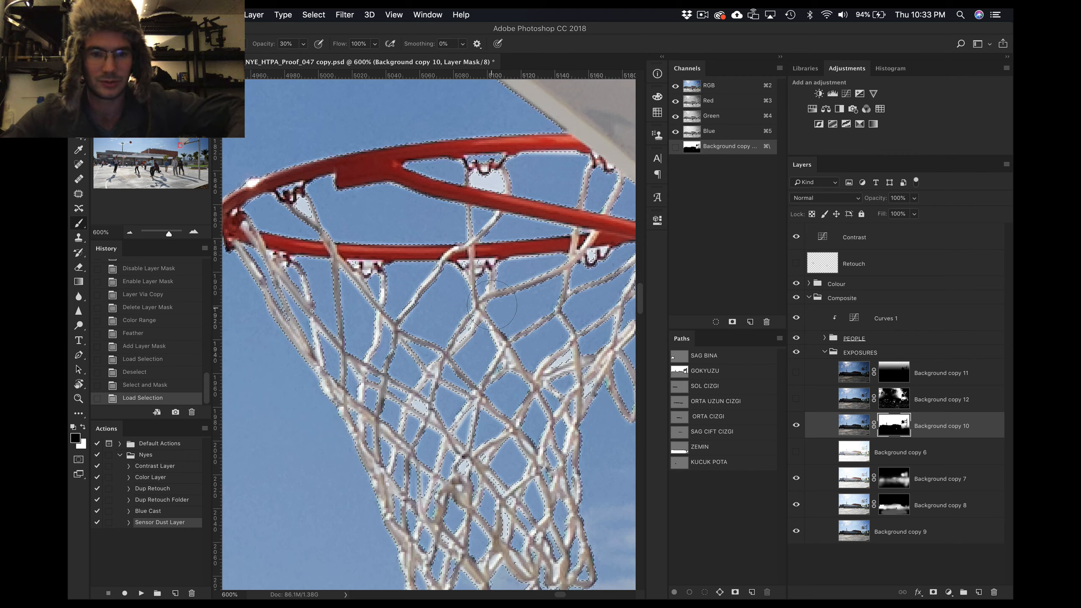
{"action": "left_click_drag", "start_coordinate": [480, 307], "coordinate": [481, 305]}
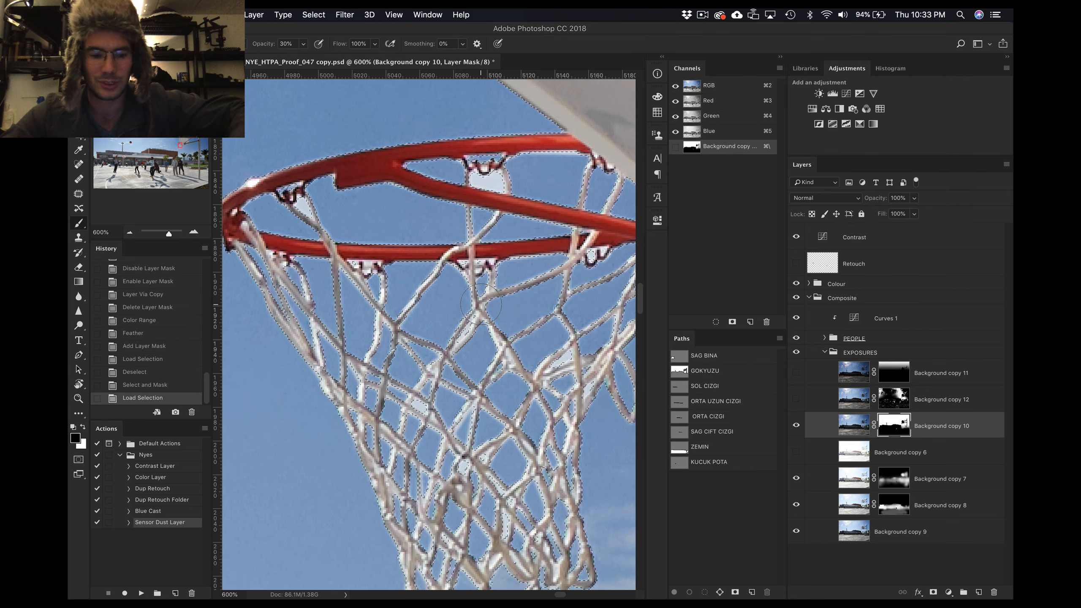
{"action": "key", "text": "x"}
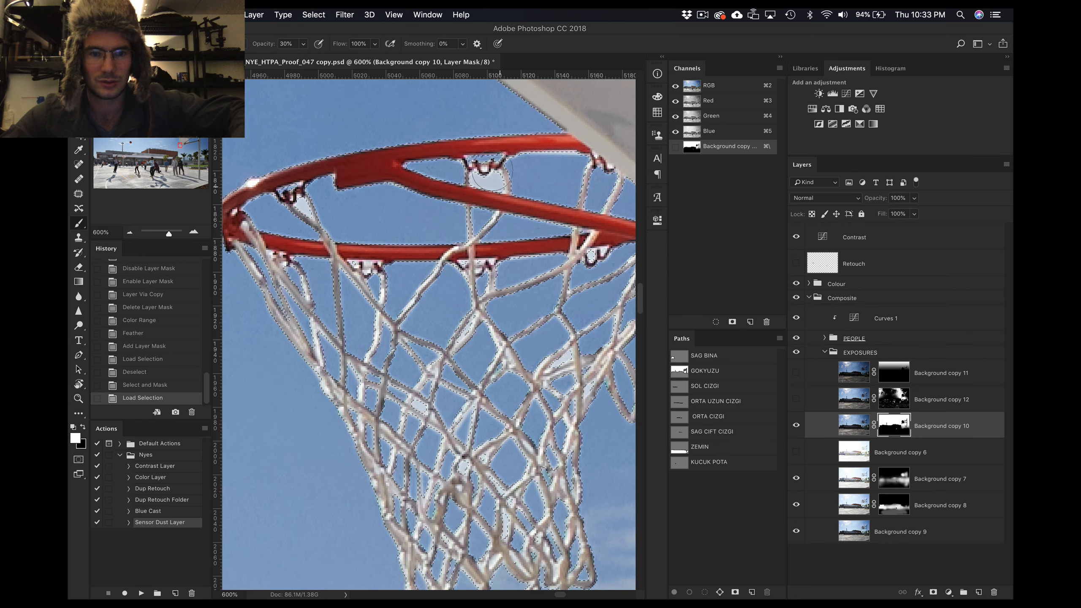
{"action": "key", "text": "0"}
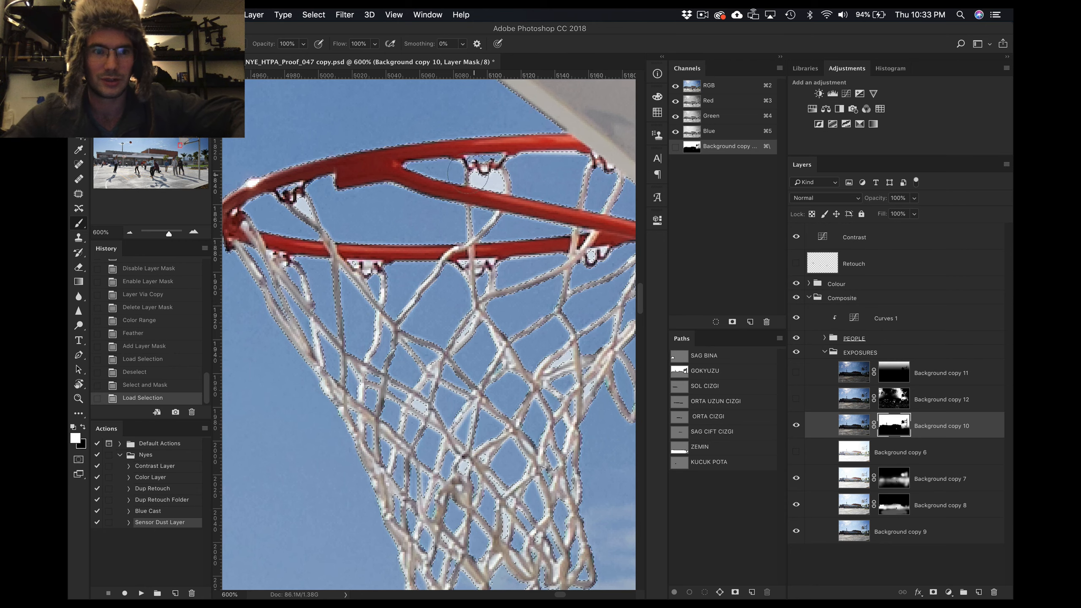
{"action": "left_click", "coordinate": [479, 183]}
{"action": "key", "text": "super+h"}
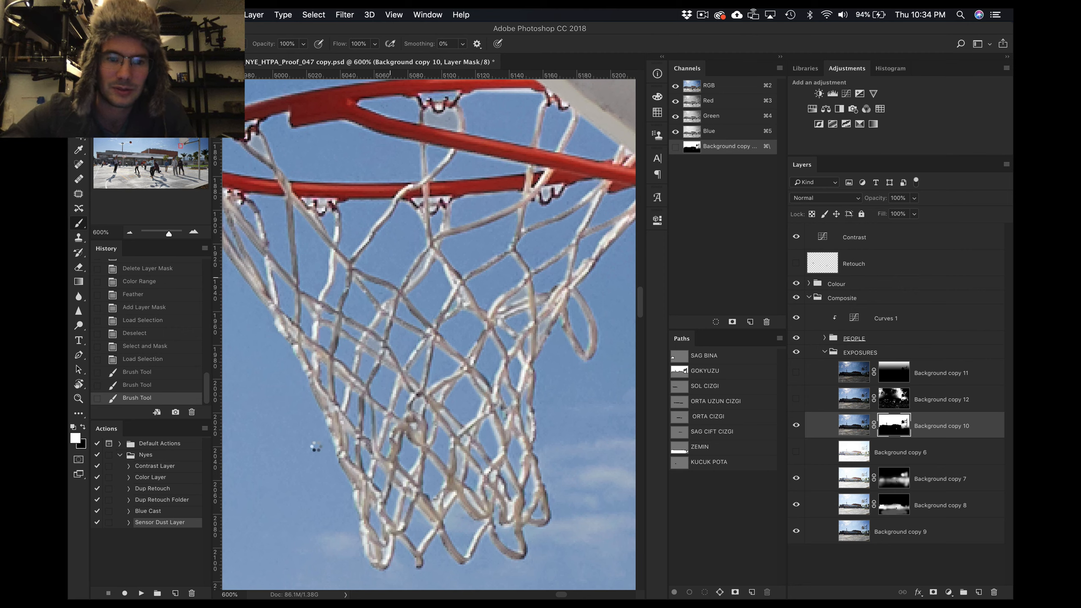
Paint white across the remaining gaps between the net strings on Background copy 10's mask within the loaded selection
{"action": "mouse_move", "coordinate": [315, 446]}
{"action": "left_mouse_down"}
{"action": "mouse_move", "coordinate": [320, 366]}
{"action": "mouse_move", "coordinate": [531, 389]}
{"action": "mouse_move", "coordinate": [455, 359]}
{"action": "left_mouse_up"}
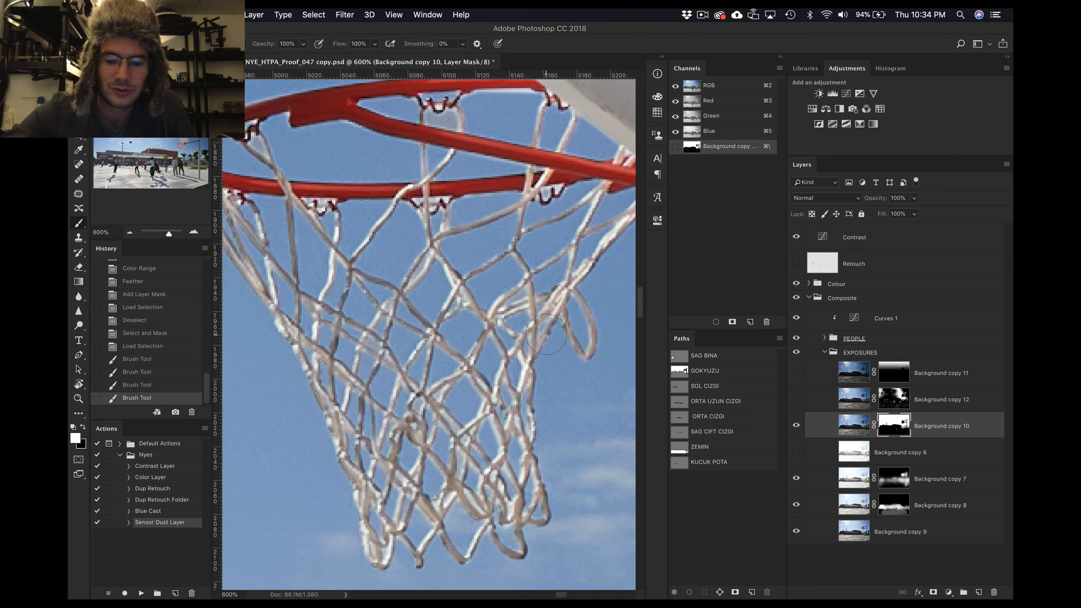
{"action": "key", "text": "super+minus"}
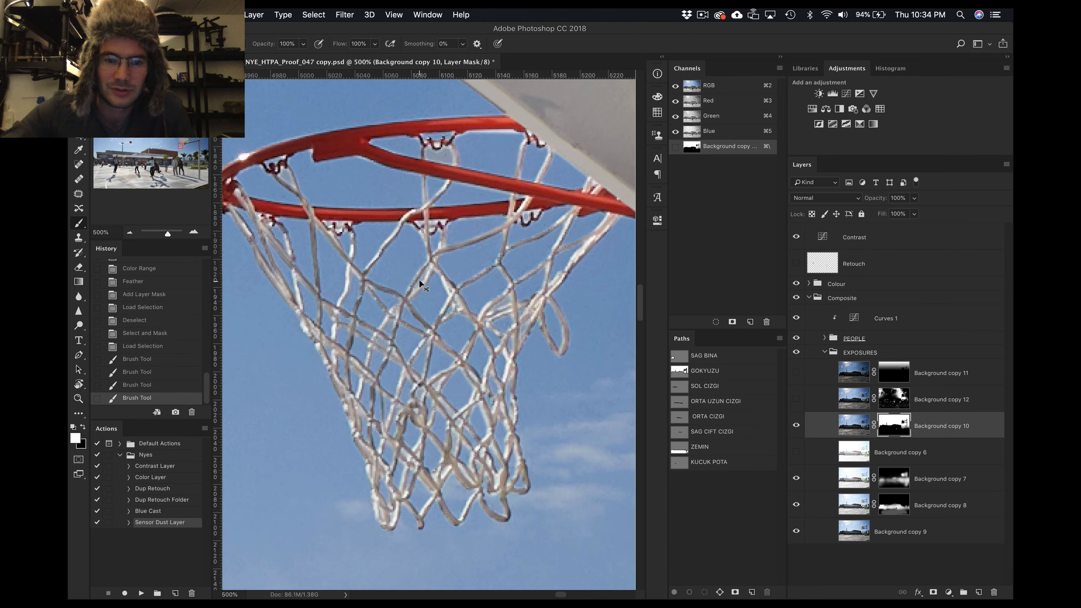
{"action": "mouse_move", "coordinate": [395, 288]}
{"action": "left_mouse_down"}
{"action": "mouse_move", "coordinate": [593, 307]}
{"action": "mouse_move", "coordinate": [544, 306]}
{"action": "left_mouse_up"}
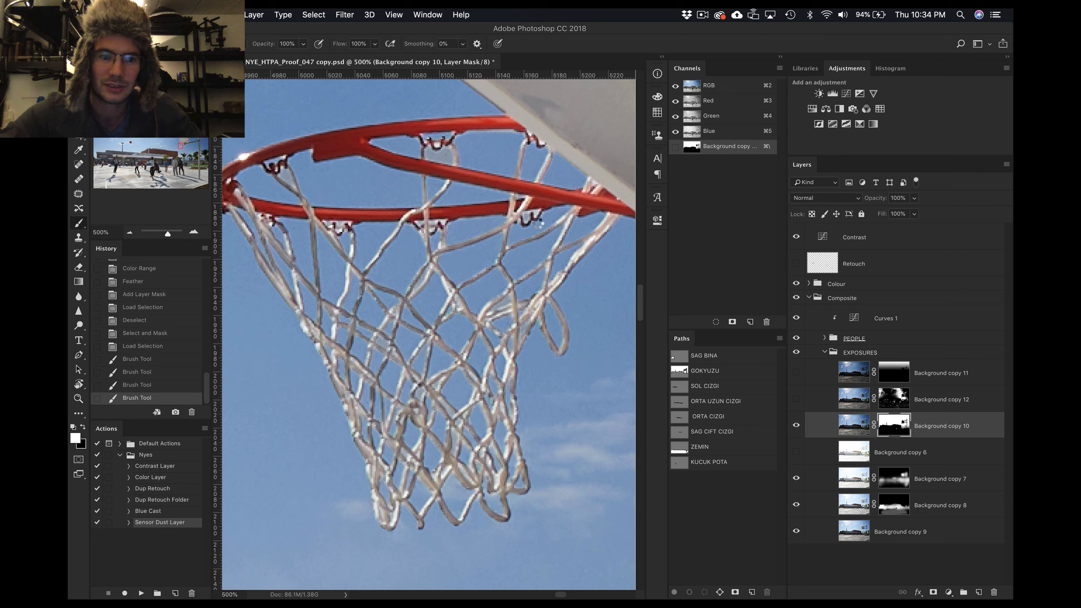
{"action": "mouse_move", "coordinate": [570, 234]}
{"action": "left_mouse_down"}
{"action": "mouse_move", "coordinate": [564, 197]}
{"action": "mouse_move", "coordinate": [465, 384]}
{"action": "left_mouse_up"}
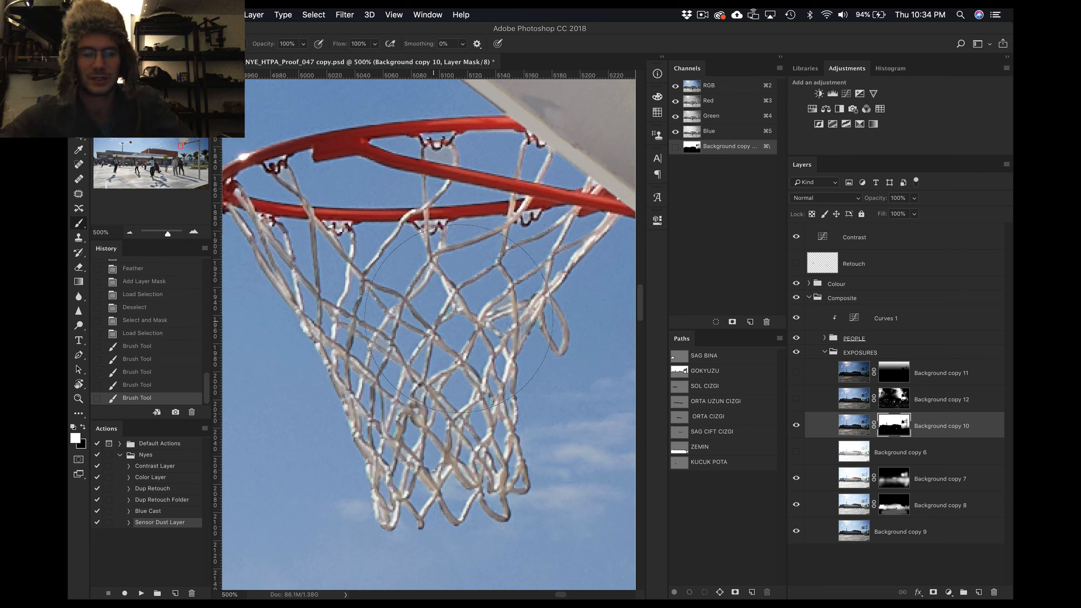
Compare the net before and after the mask brush strokes by stepping back in the history and restoring them
{"action": "left_click", "coordinate": [138, 334]}
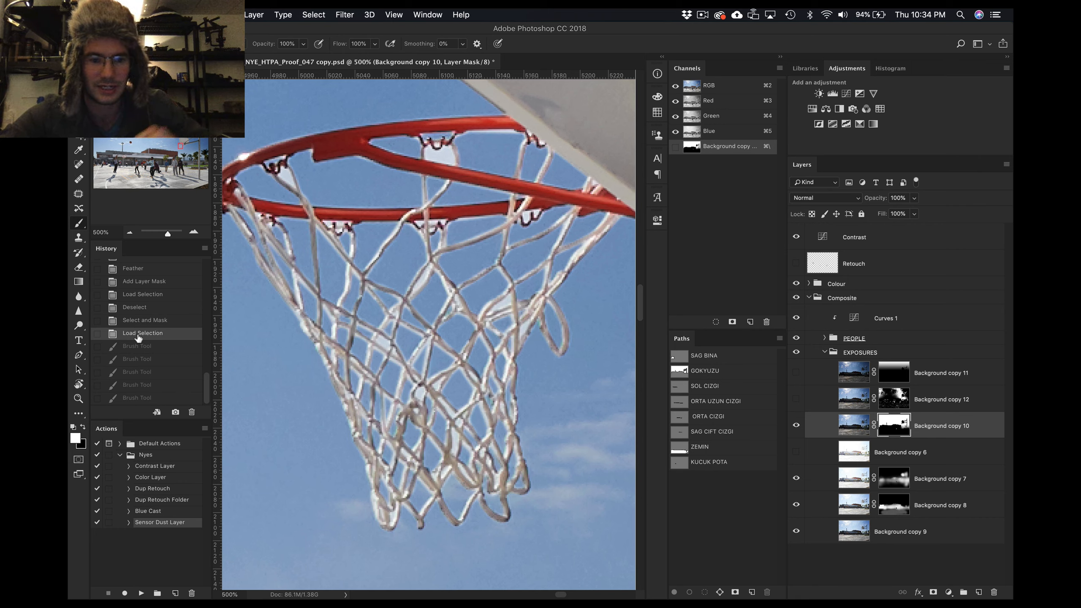
{"action": "key", "text": "super+z"}
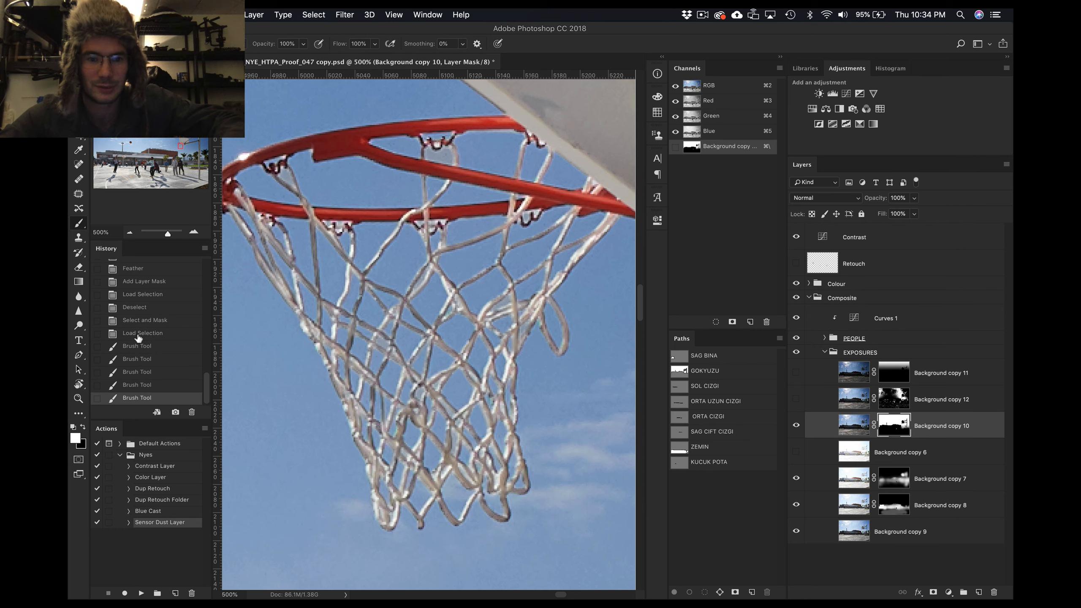
{"action": "key", "text": "super+z"}
{"action": "key", "text": "super+z"}
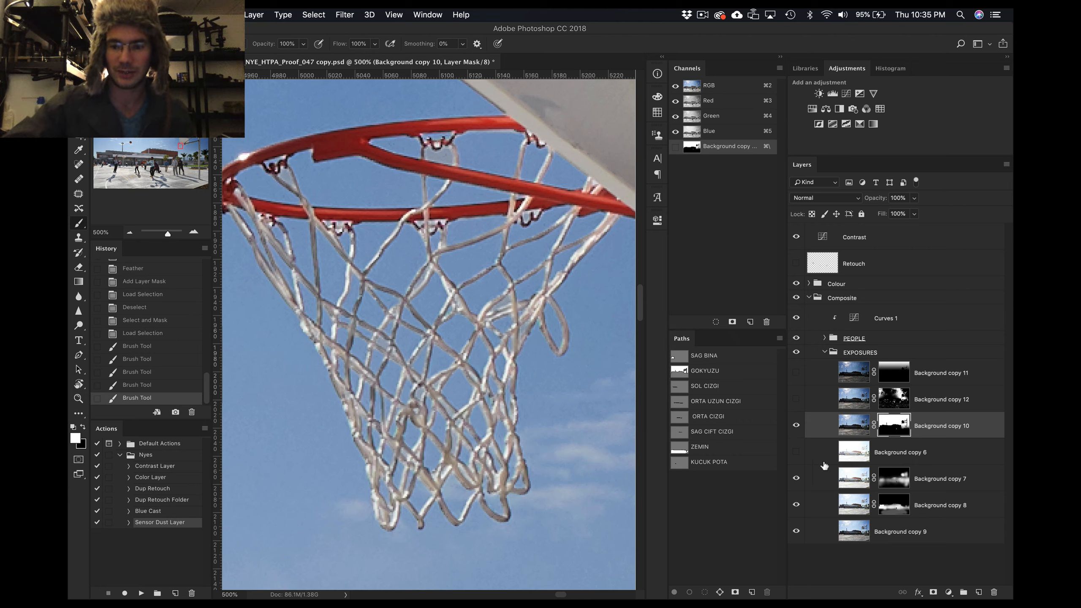
Load Background copy 10's layer mask as a selection with its edges hidden and target the Blue adjustment's mask in the Colour group
{"action": "left_click", "coordinate": [894, 429], "text": "super"}
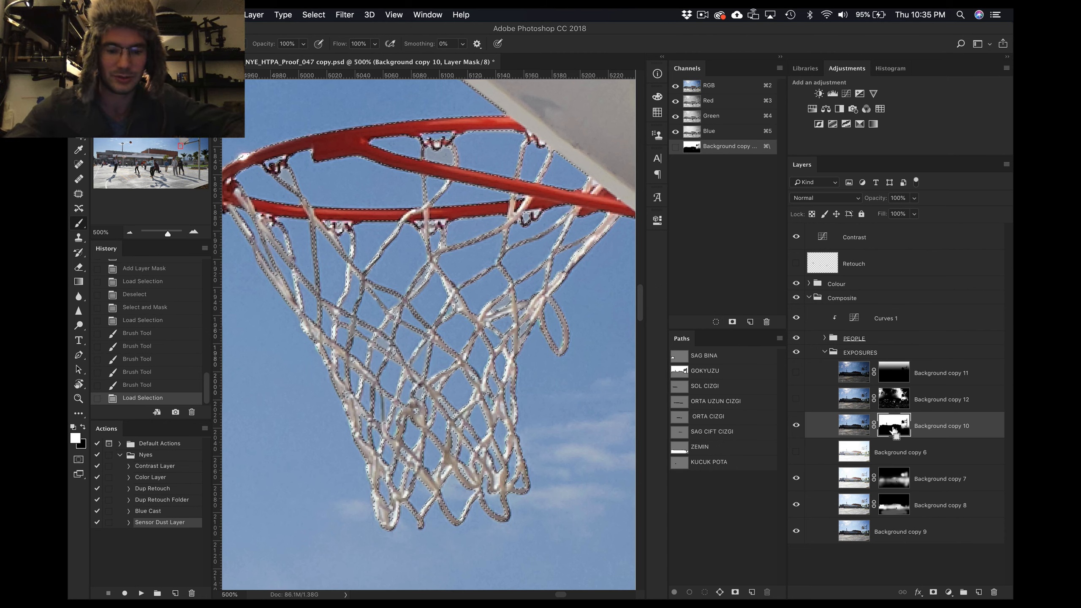
{"action": "key", "text": "super+h"}
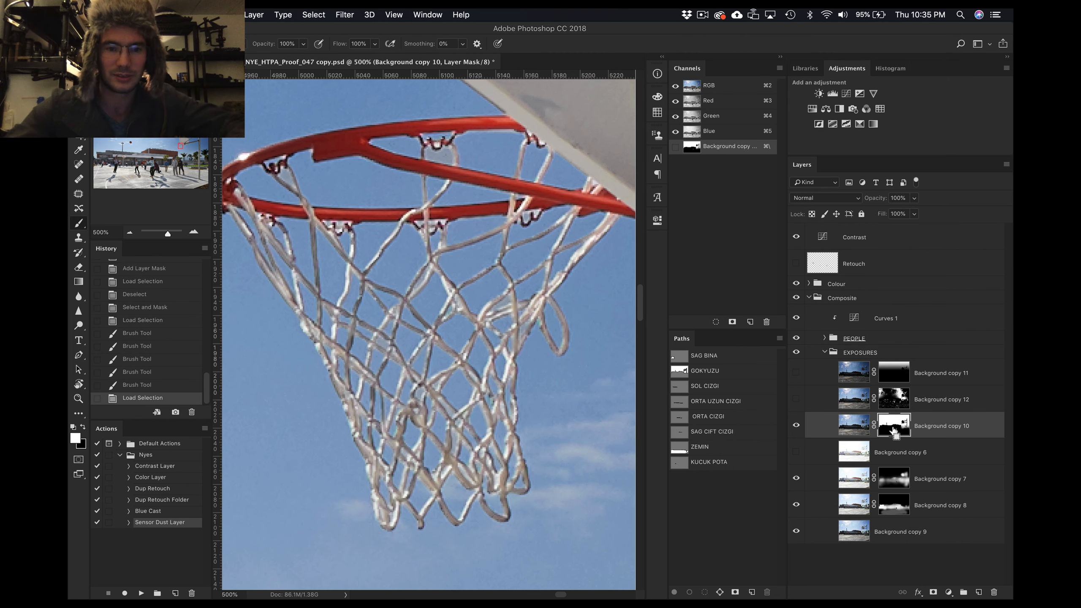
{"action": "left_click", "coordinate": [809, 284]}
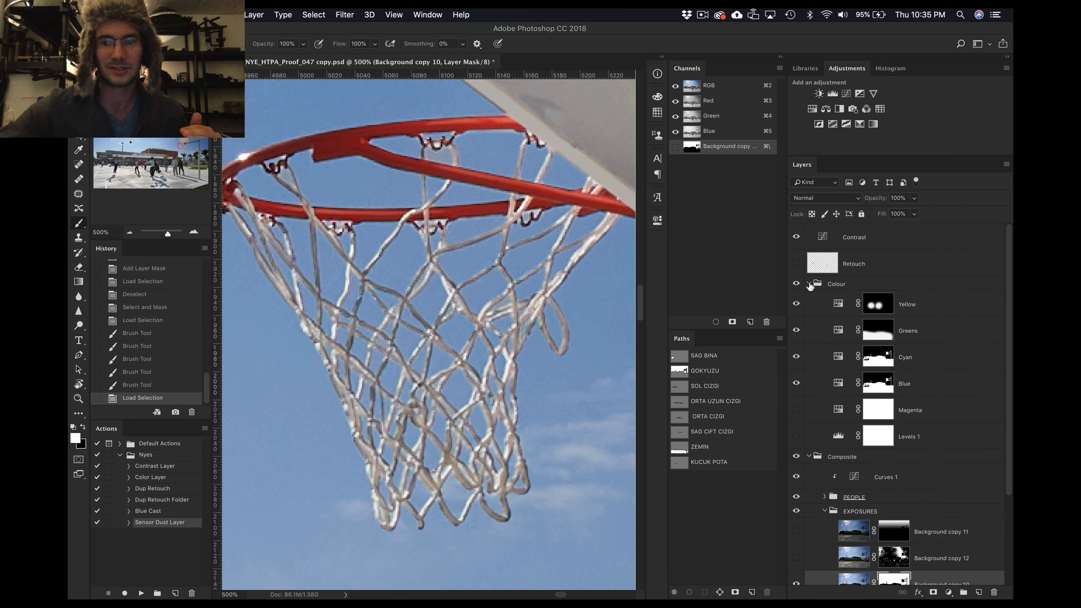
{"action": "left_click", "coordinate": [885, 386]}
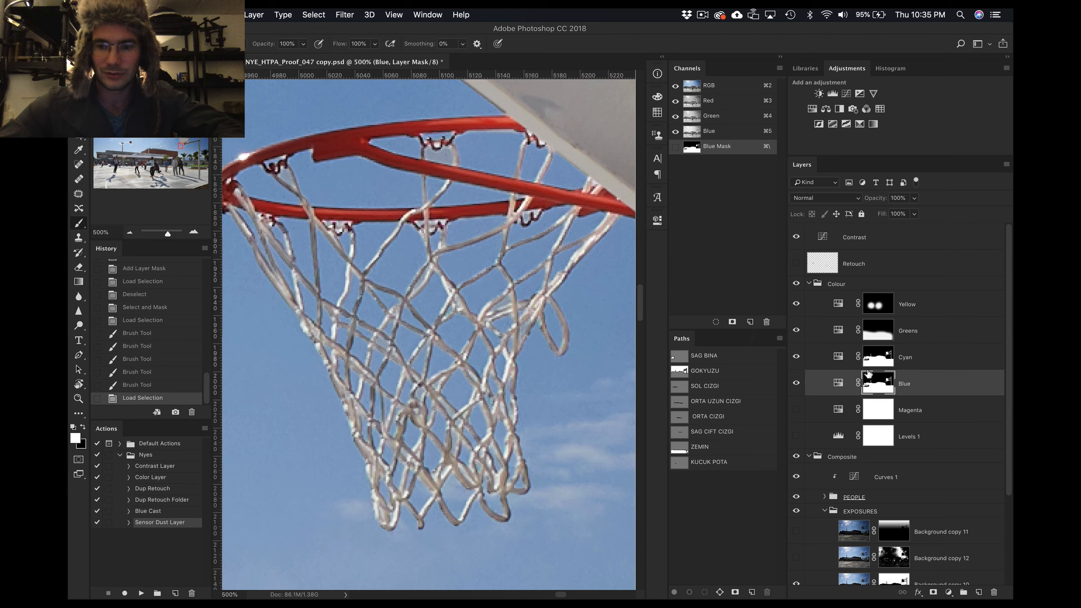
{"action": "key", "text": "super+minus"}
{"action": "key", "text": "super+minus"}
{"action": "key", "text": "super+minus"}
{"action": "left_click", "coordinate": [889, 575], "text": "super"}
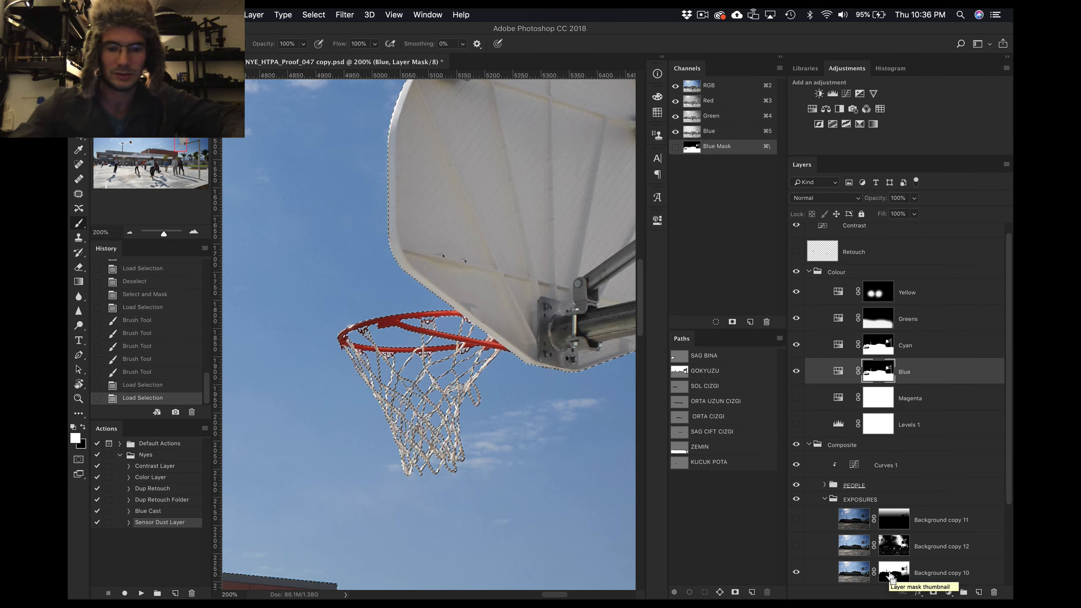
{"action": "key", "text": "super+h"}
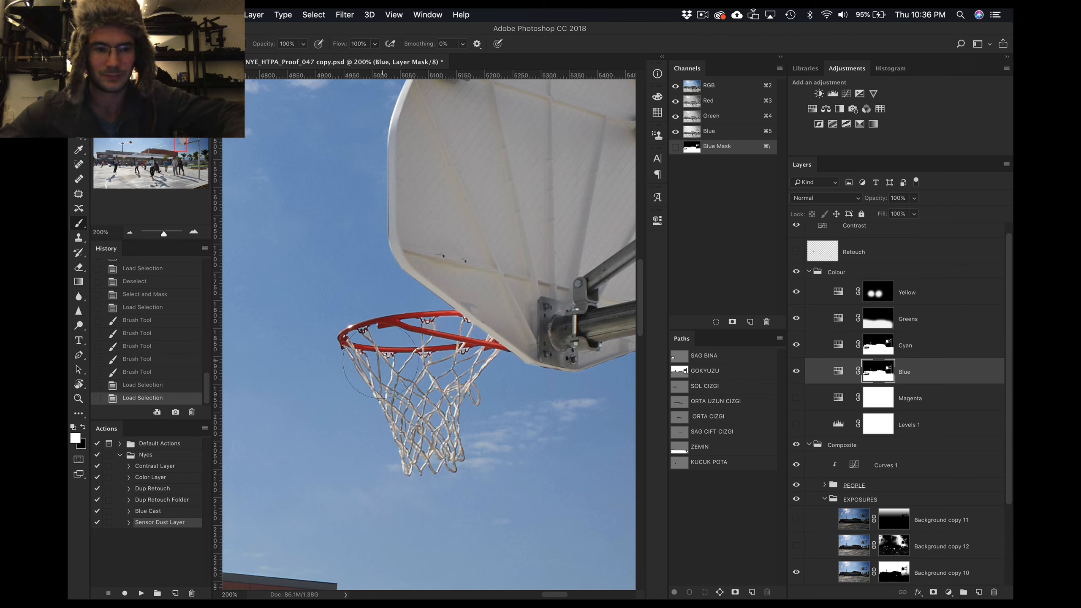
Paint black over the hoop and net within the selection on the Blue adjustment's mask and on the Cyan adjustment's mask
{"action": "left_click_drag", "start_coordinate": [435, 378], "coordinate": [400, 379]}
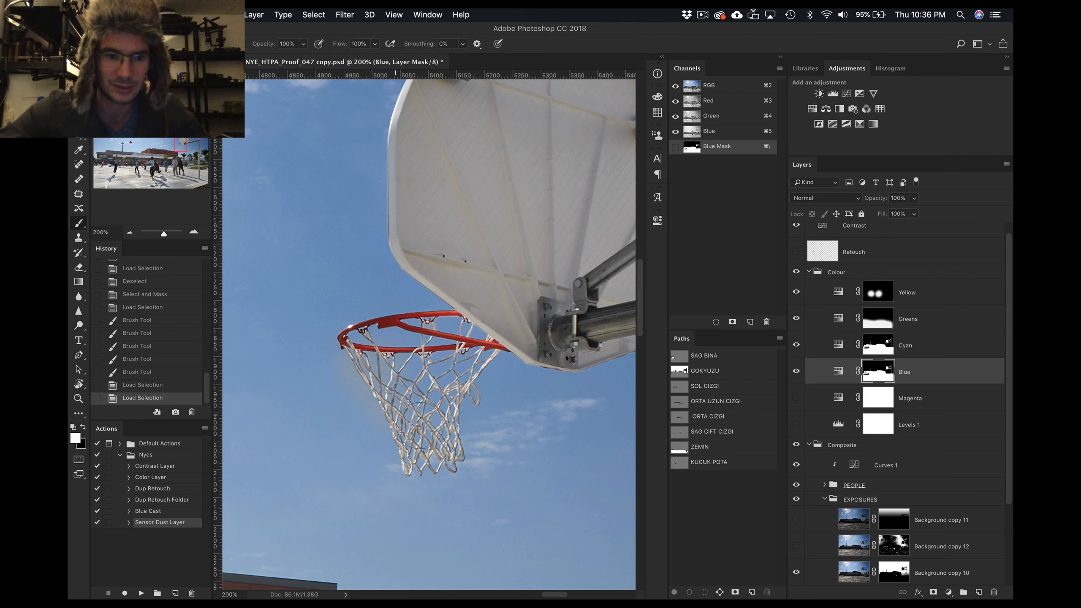
{"action": "key", "text": "x"}
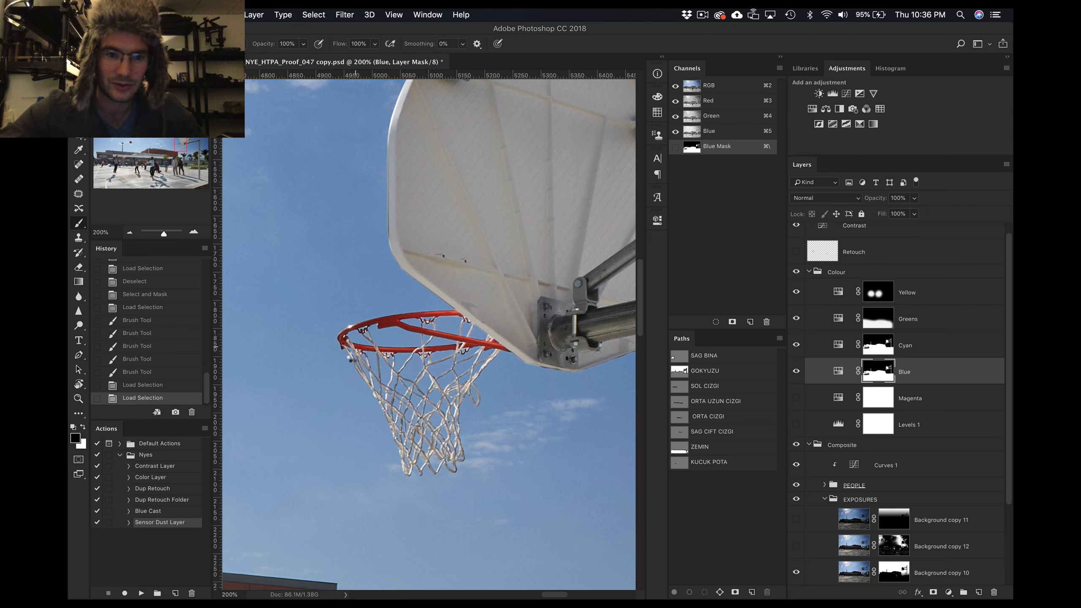
{"action": "left_click_drag", "start_coordinate": [436, 347], "coordinate": [490, 372]}
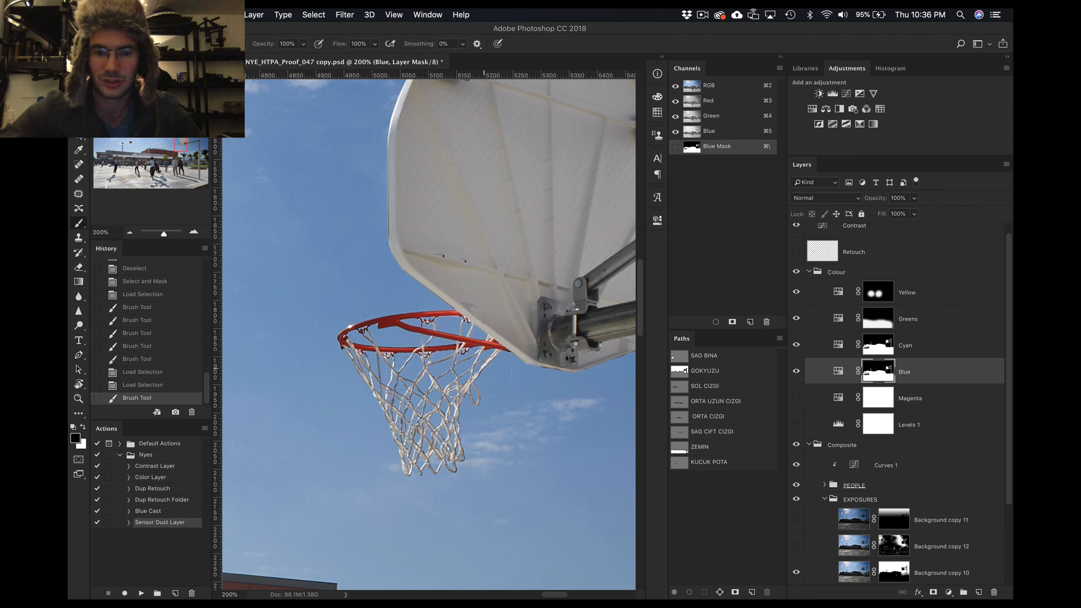
{"action": "left_click", "coordinate": [880, 349]}
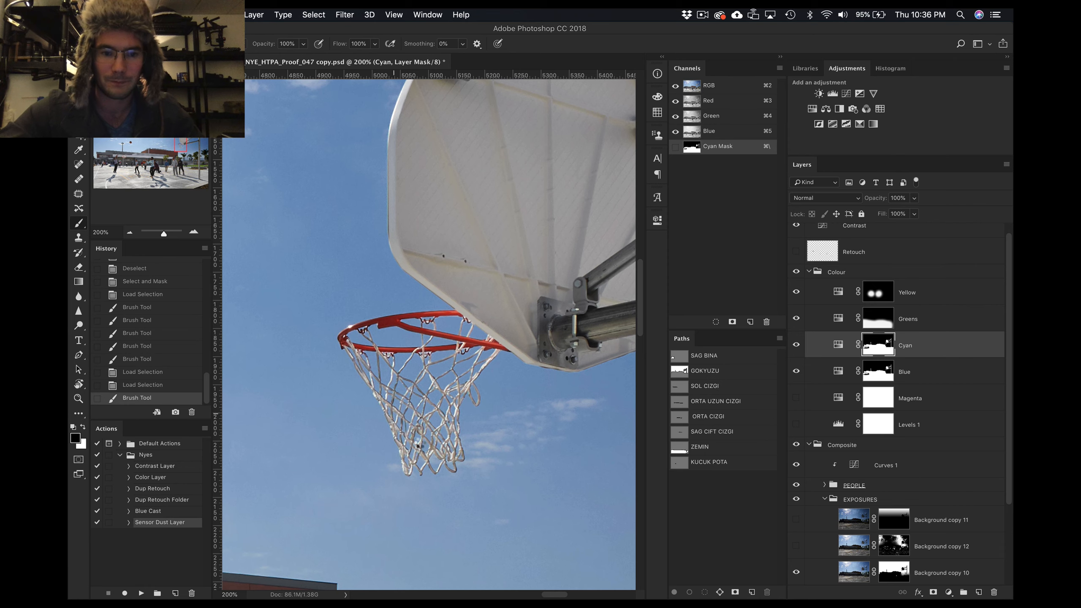
{"action": "left_click", "coordinate": [482, 331]}
Step back in the history to before the Blue and Cyan mask strokes, examine the rim up close, and restore the strokes
{"action": "key", "text": "super+equal"}
{"action": "key", "text": "super+equal"}
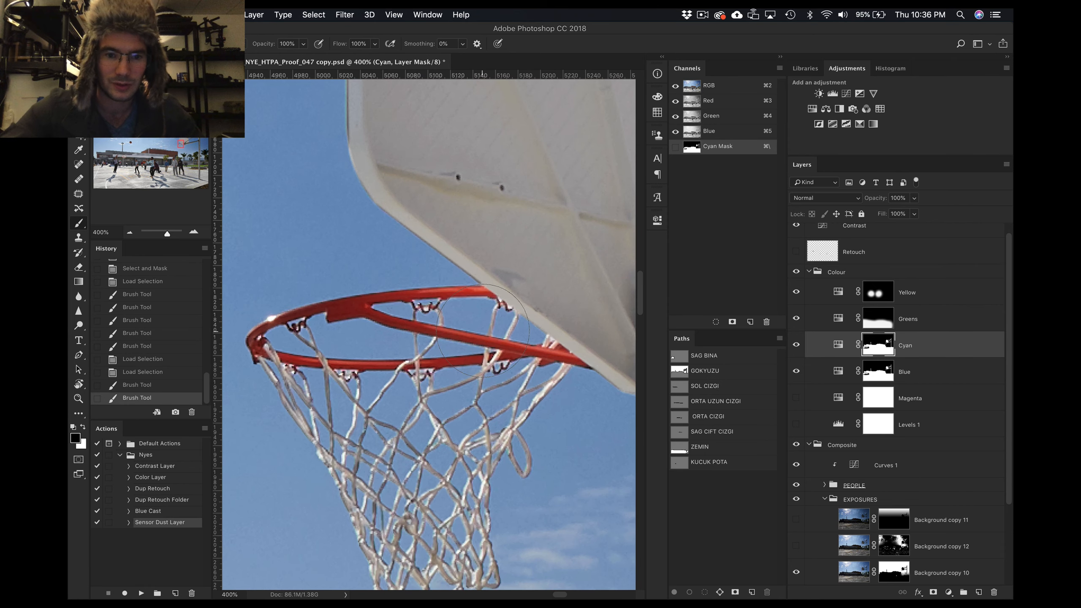
{"action": "left_click", "coordinate": [145, 373]}
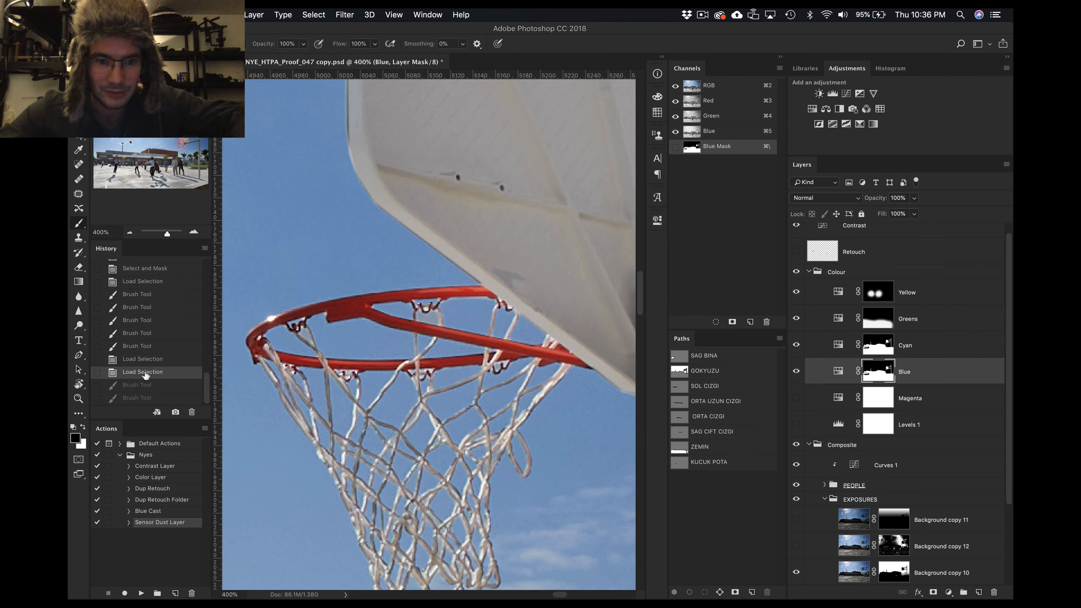
{"action": "key", "text": "super+equal"}
{"action": "key", "text": "super+equal"}
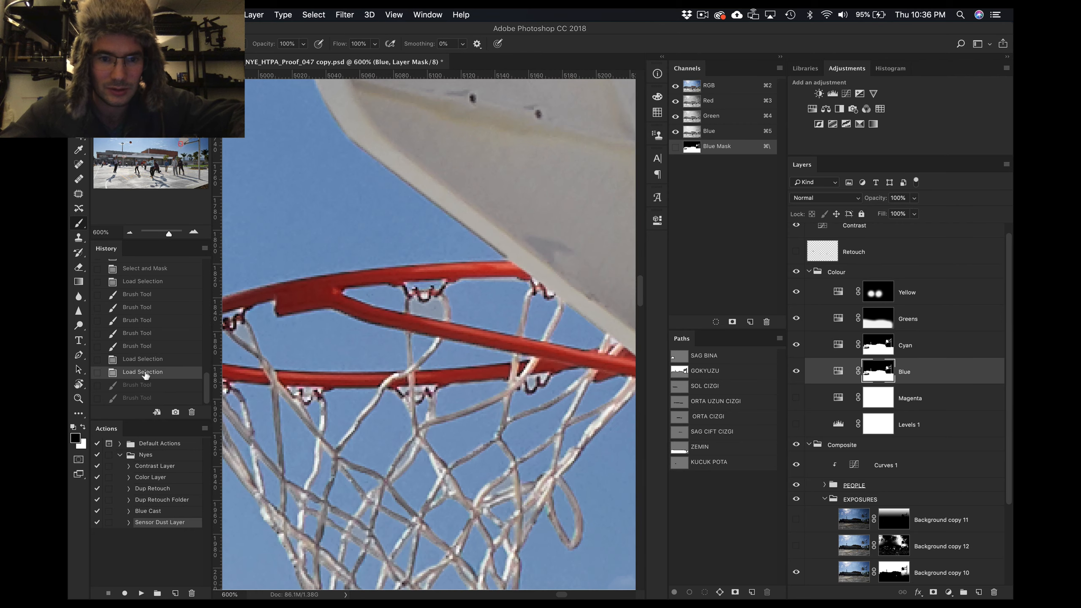
{"action": "key", "text": "super+equal"}
{"action": "key", "text": "super+equal"}
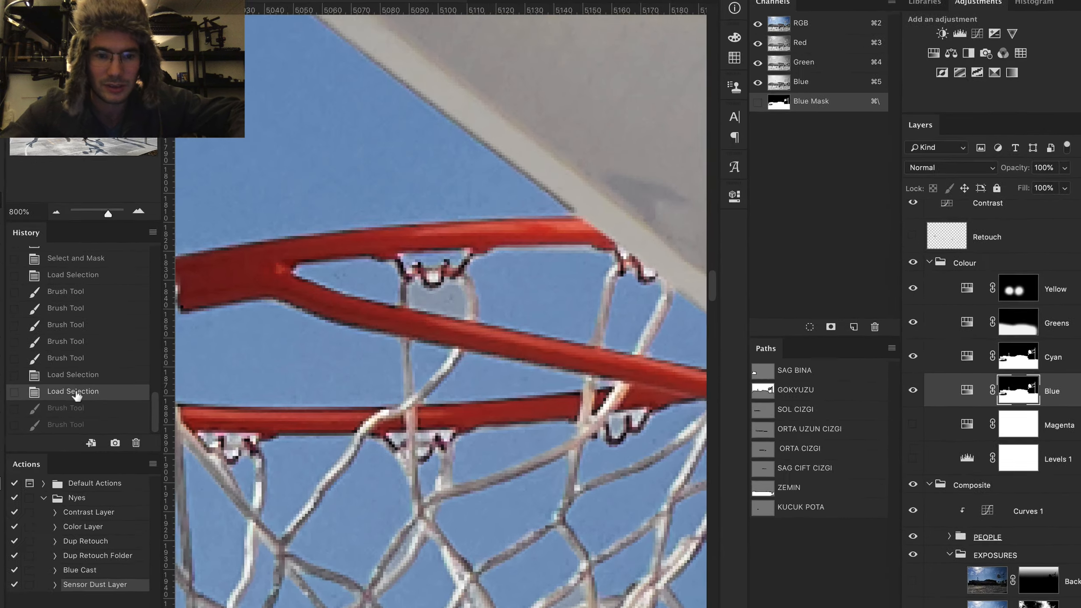
{"action": "left_click", "coordinate": [145, 398]}
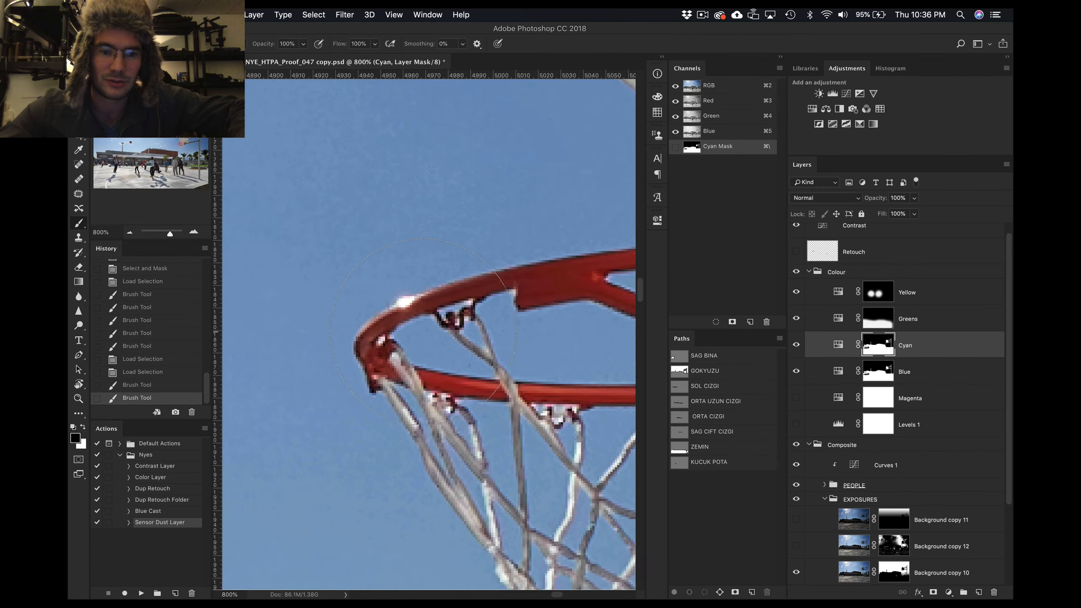
Compare the rim and net colour by repeatedly undoing and redoing the Blue and Cyan mask strokes
{"action": "scroll", "coordinate": [424, 327], "scroll_direction": "right", "scroll_amount": 5}
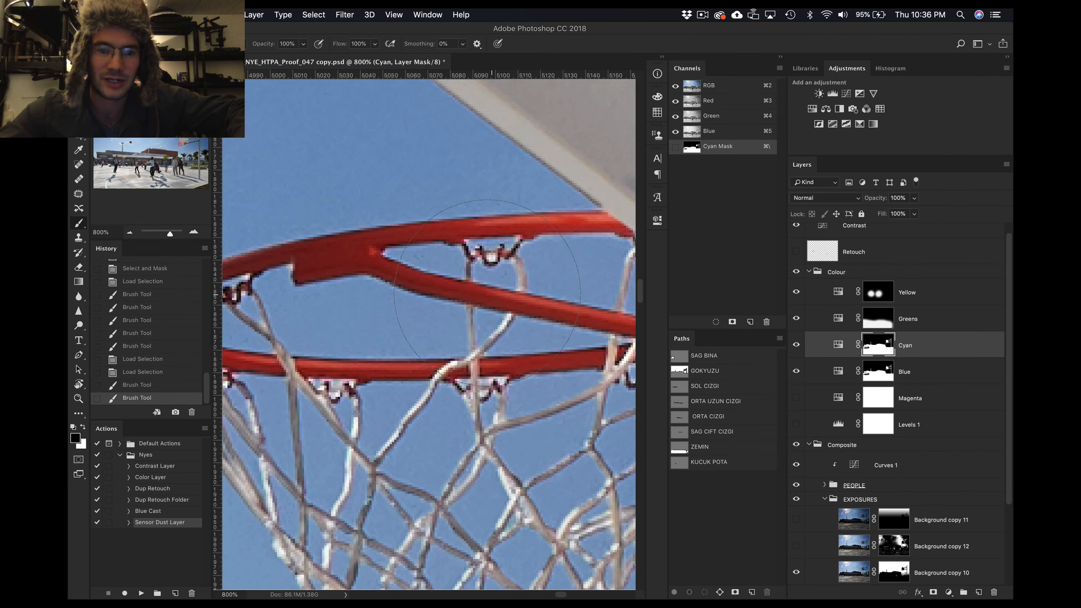
{"action": "key", "text": "super+alt+z"}
{"action": "key", "text": "super+alt+z"}
{"action": "key", "text": "super+shift+z"}
{"action": "key", "text": "super+shift+z"}
{"action": "key", "text": "super+alt+z"}
{"action": "key", "text": "super+shift+z"}
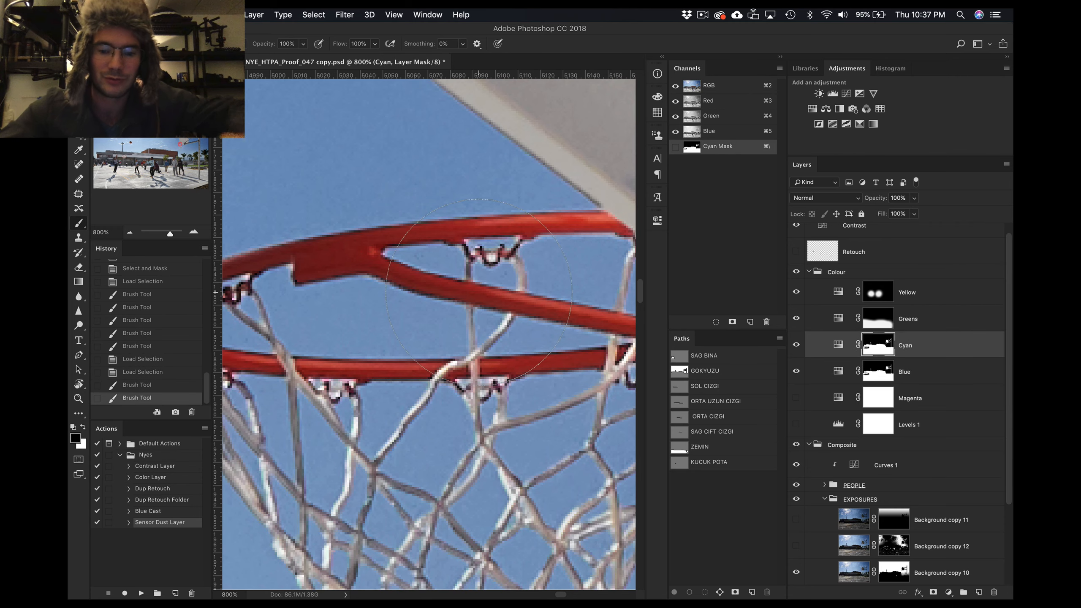
Select the Retouch layer, hide the Colour group and make the Retouch layer visible with the whole image in view
{"action": "key", "text": "super+0"}
{"action": "key", "text": "super+minus"}
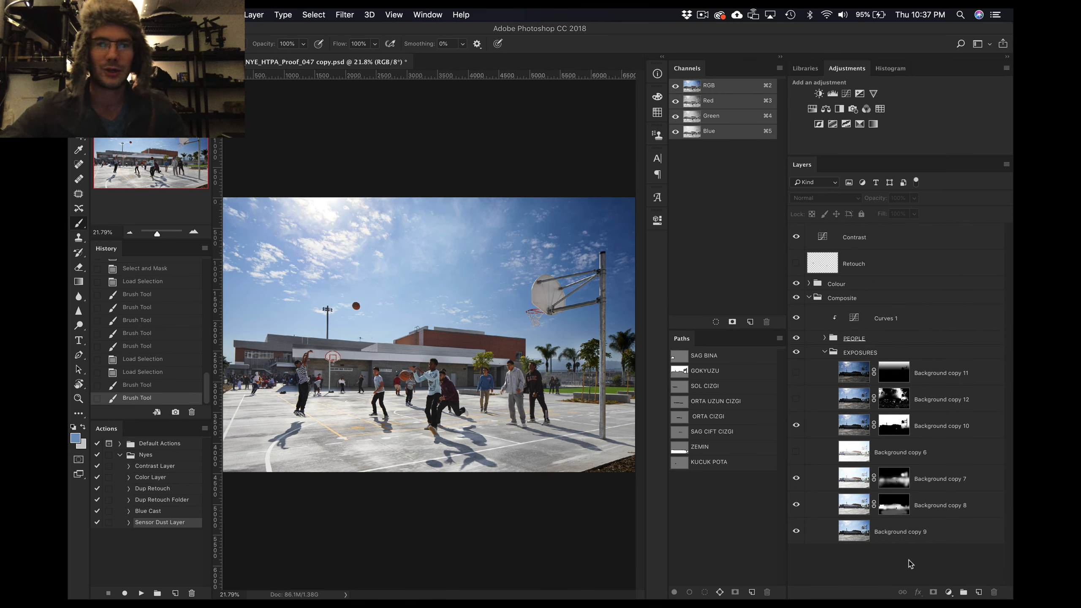
{"action": "left_click", "coordinate": [858, 264]}
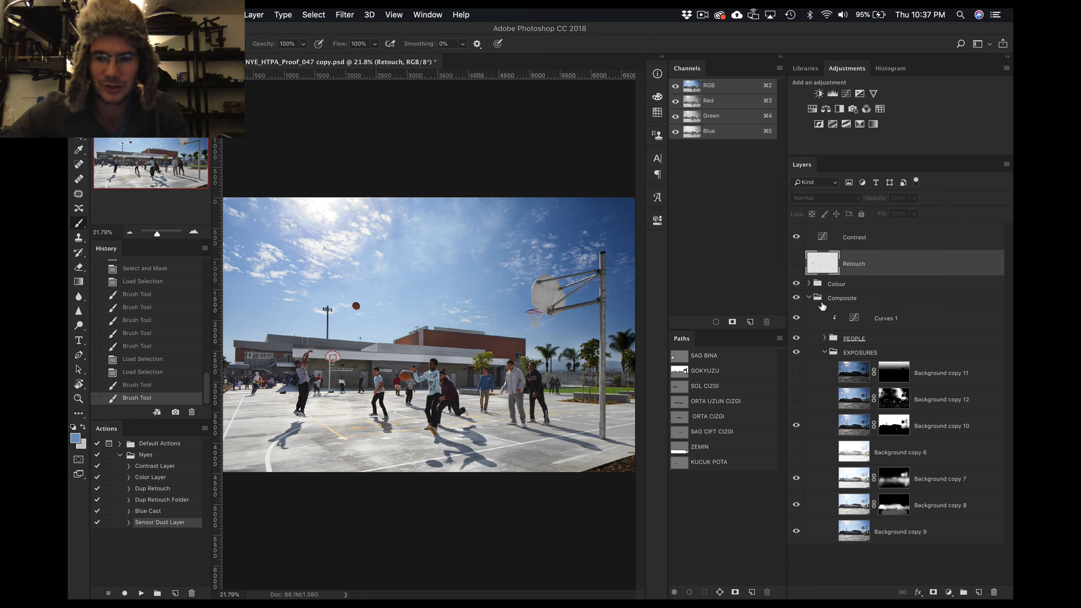
{"action": "left_click", "coordinate": [796, 284]}
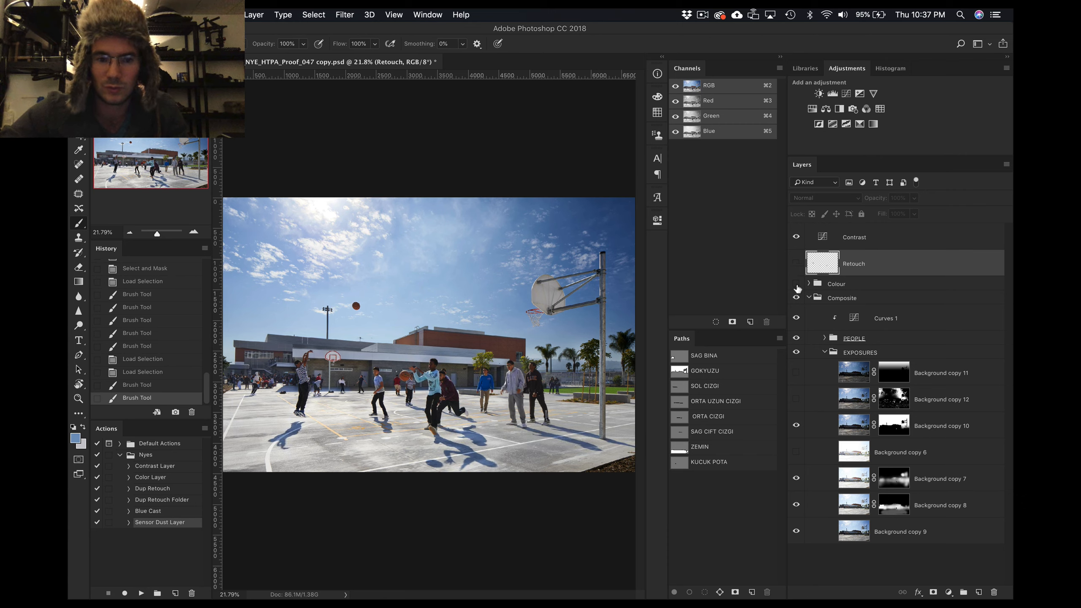
{"action": "left_click", "coordinate": [796, 263]}
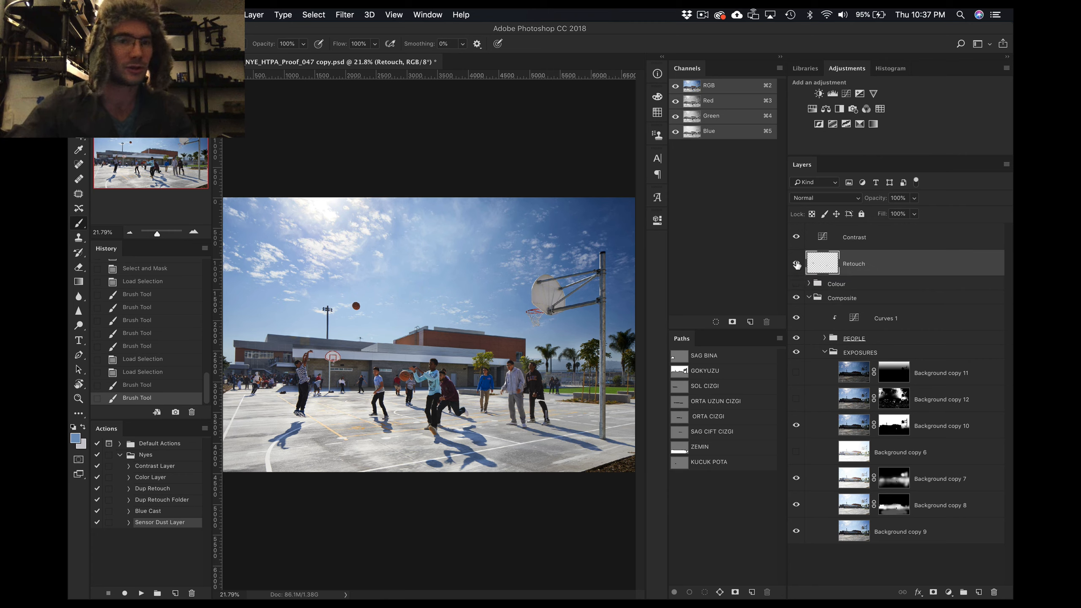
Examine the building roof behind the shooting player in the striped shirt, hiding the Retouch layer to reveal the unretouched wall
{"action": "key", "text": "super+equal"}
{"action": "key", "text": "super+equal"}
{"action": "key", "text": "super+equal"}
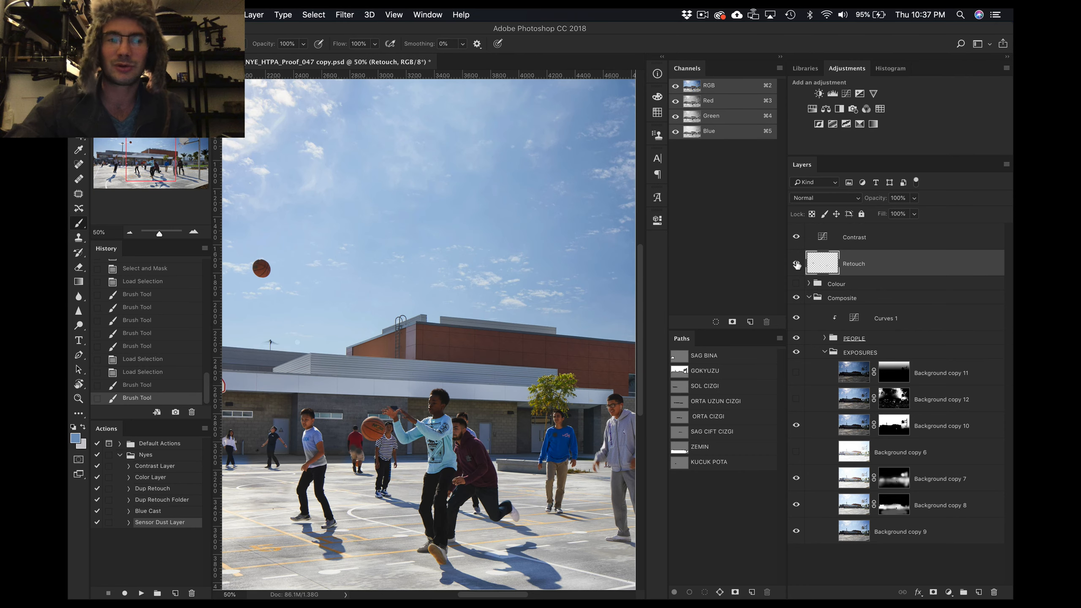
{"action": "key", "text": "super+equal"}
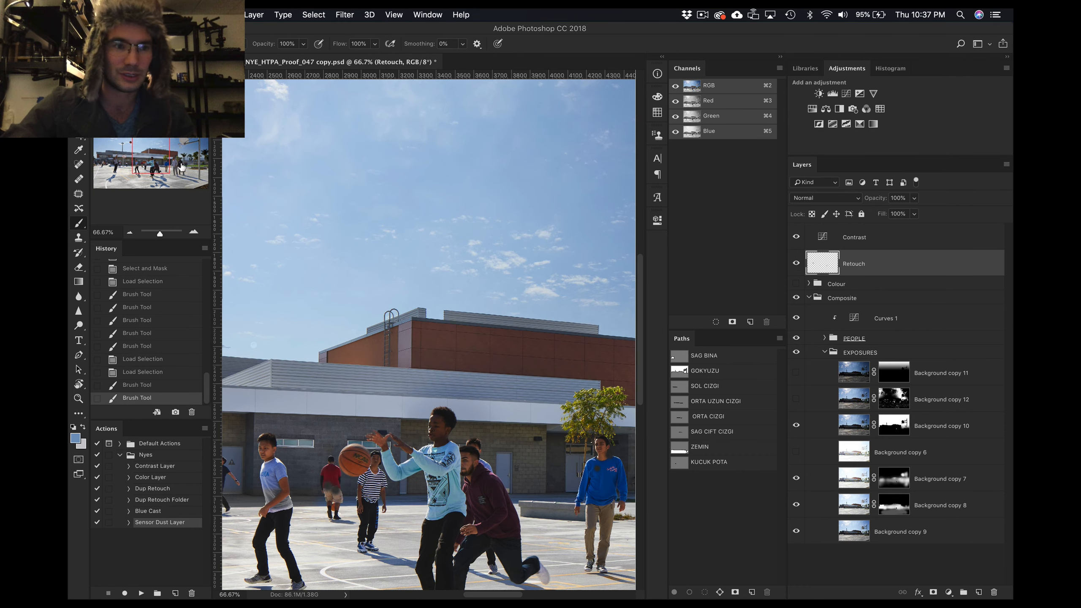
{"action": "left_click_drag", "start_coordinate": [145, 152], "coordinate": [108, 157]}
{"action": "key", "text": "super+equal"}
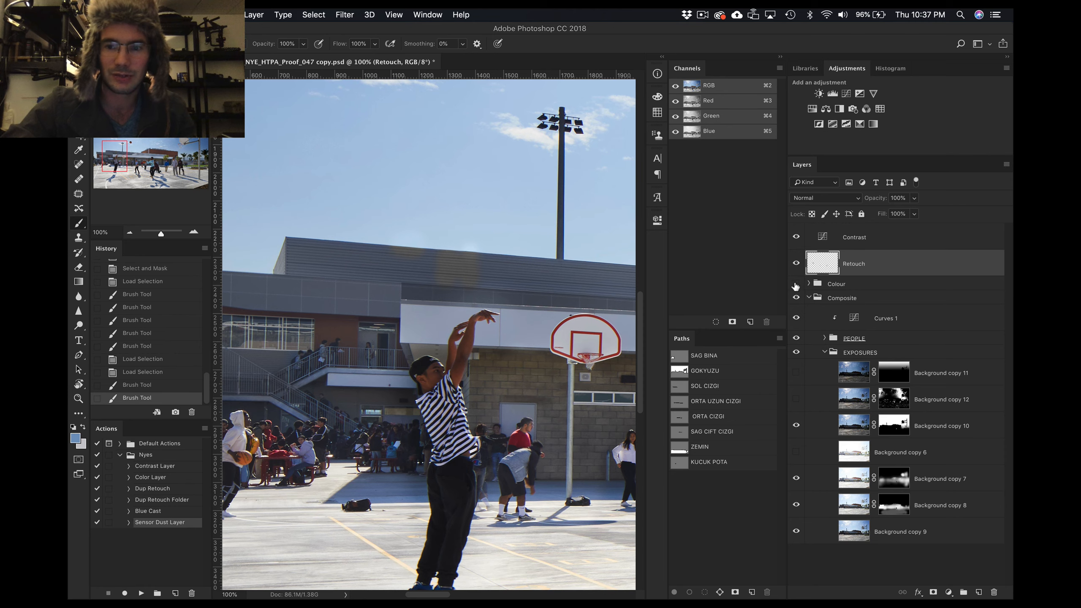
{"action": "left_click", "coordinate": [795, 264]}
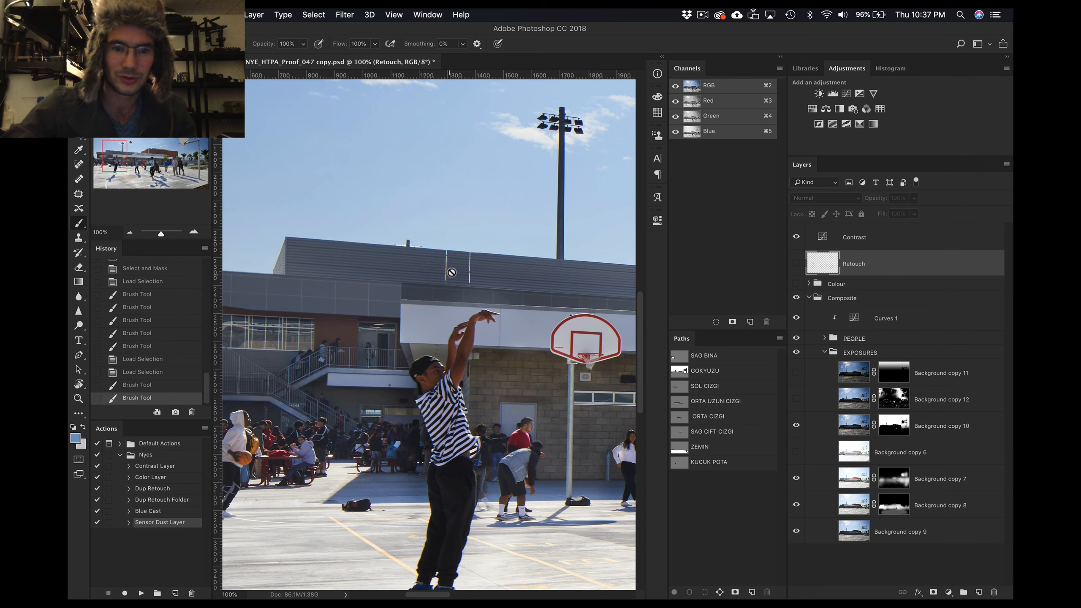
Compare the roofline at 200% zoom with the Retouch layer on and off, leaving the layer visible
{"action": "key", "text": "super+equal"}
{"action": "scroll", "coordinate": [452, 272], "scroll_direction": "up", "scroll_amount": 3}
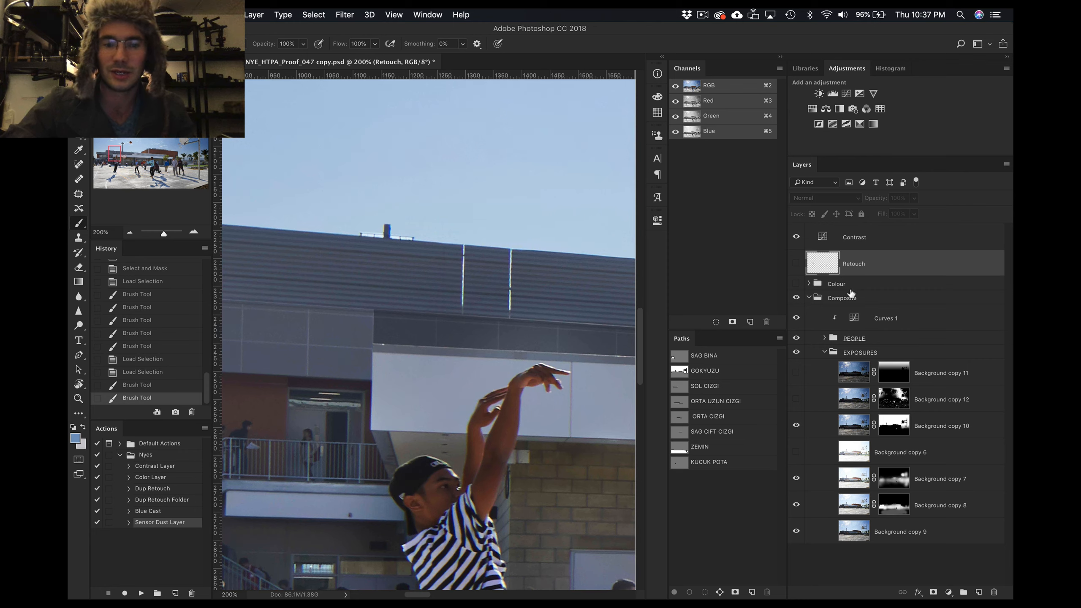
{"action": "left_click", "coordinate": [796, 264]}
{"action": "left_click", "coordinate": [797, 264]}
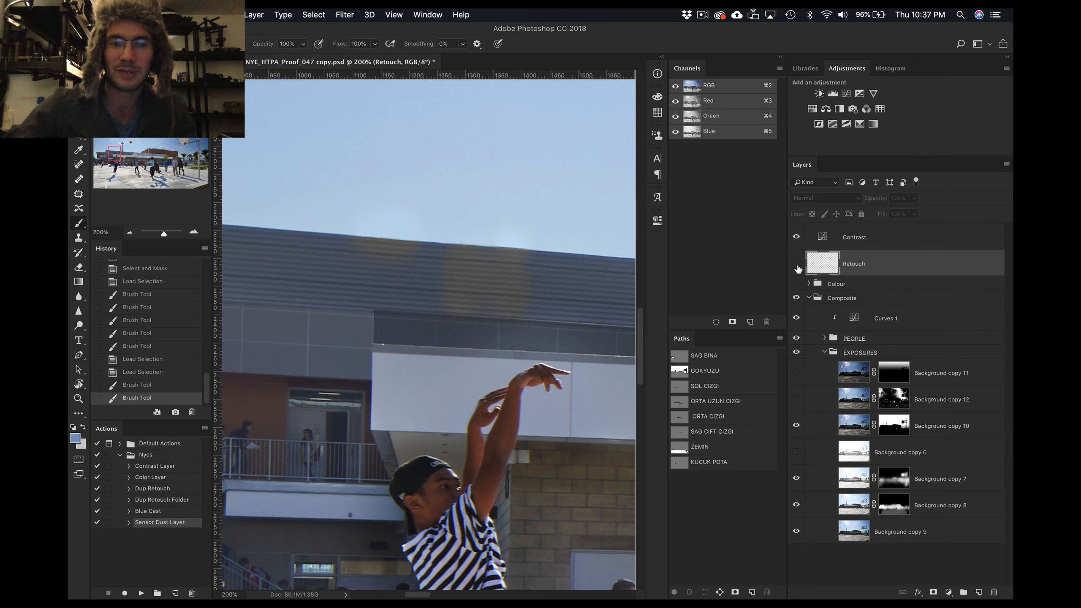
{"action": "left_click", "coordinate": [797, 264]}
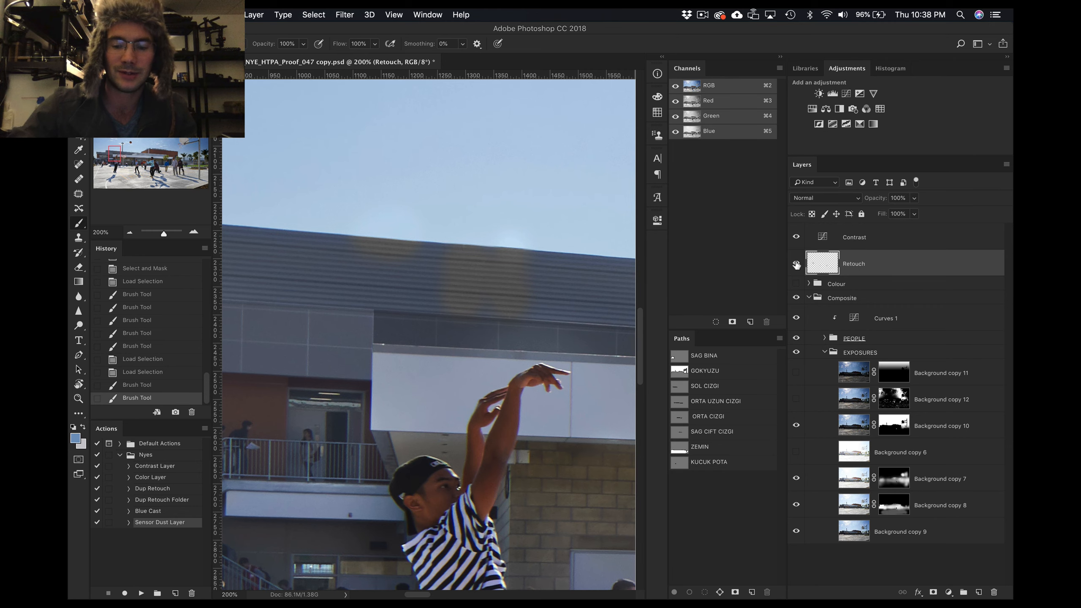
Toggle the Retouch layer repeatedly at 300% zoom to compare the removed roof fixture and bright vertical lines, leaving it hidden
{"action": "key", "text": "super+equal"}
{"action": "scroll", "coordinate": [582, 232], "scroll_direction": "up", "scroll_amount": 3}
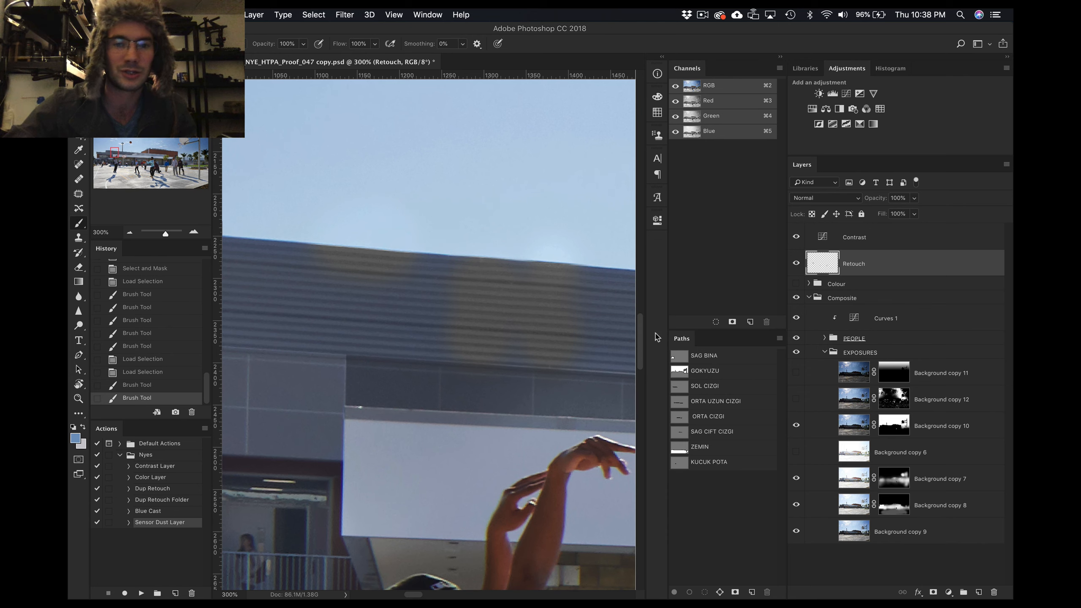
{"action": "left_click", "coordinate": [796, 263]}
{"action": "left_click", "coordinate": [796, 263]}
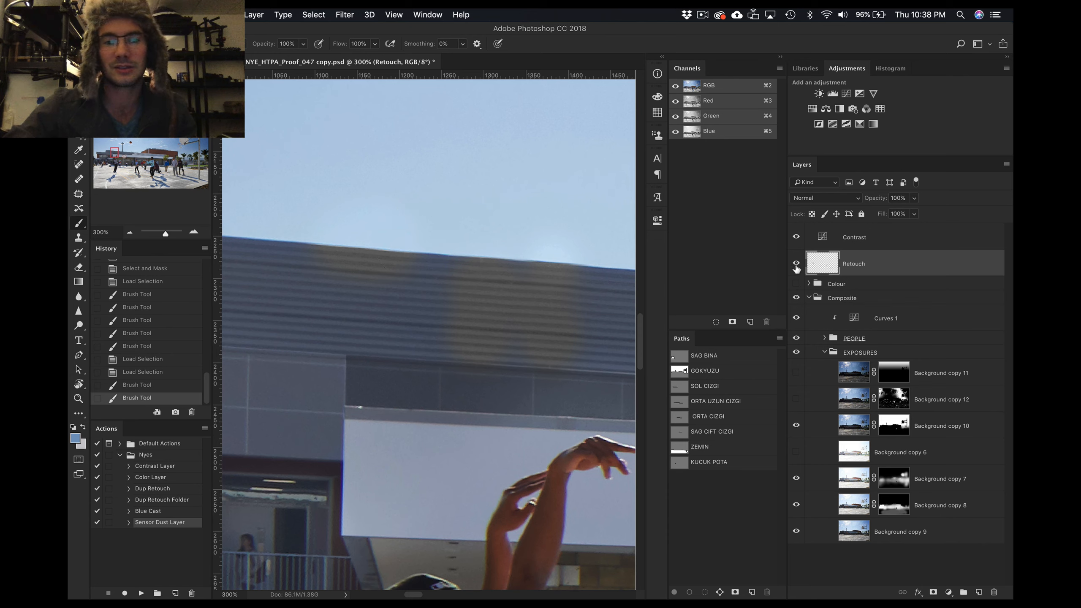
{"action": "left_click", "coordinate": [795, 264]}
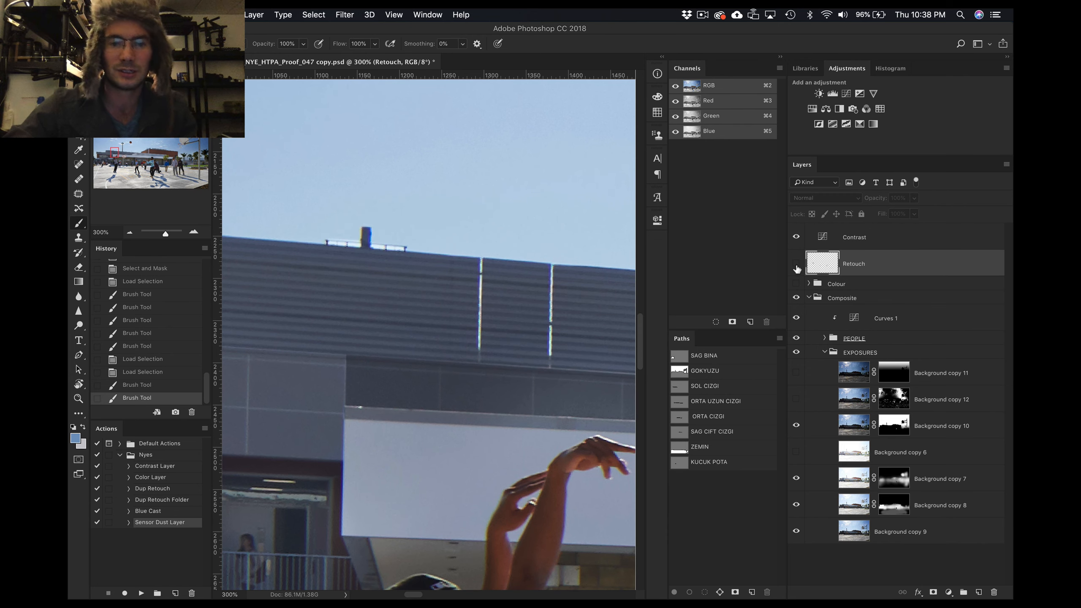
{"action": "left_click", "coordinate": [795, 264]}
{"action": "left_click", "coordinate": [796, 264]}
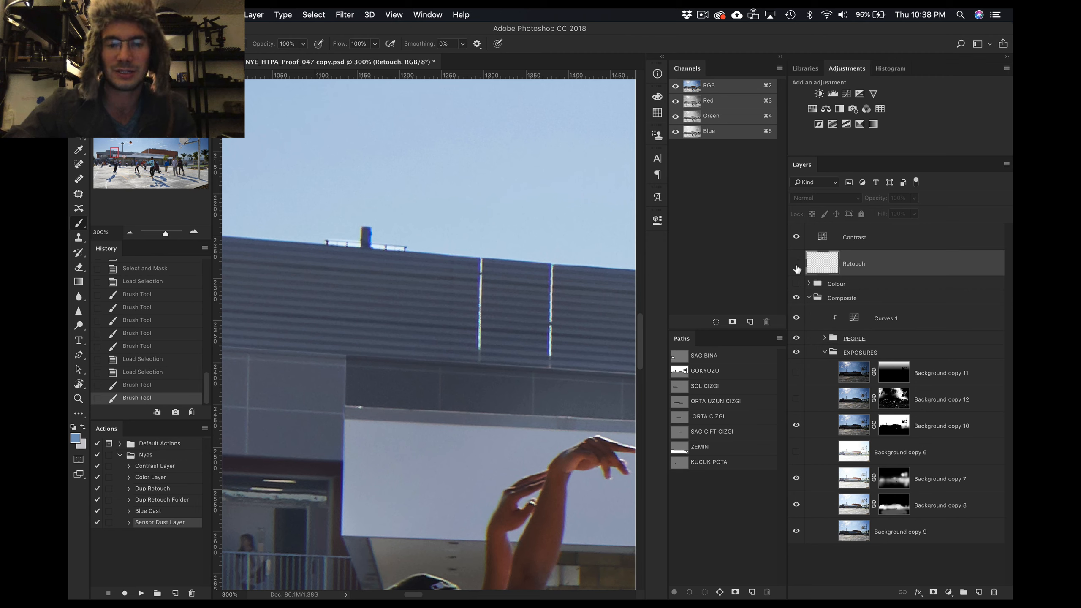
{"action": "left_click", "coordinate": [795, 265]}
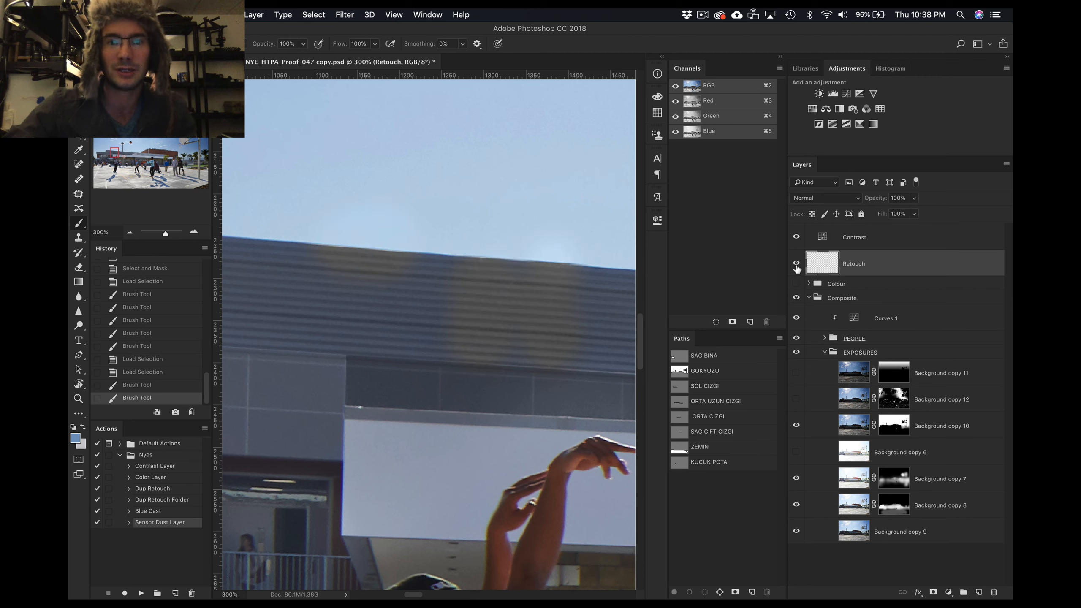
{"action": "left_click", "coordinate": [796, 264]}
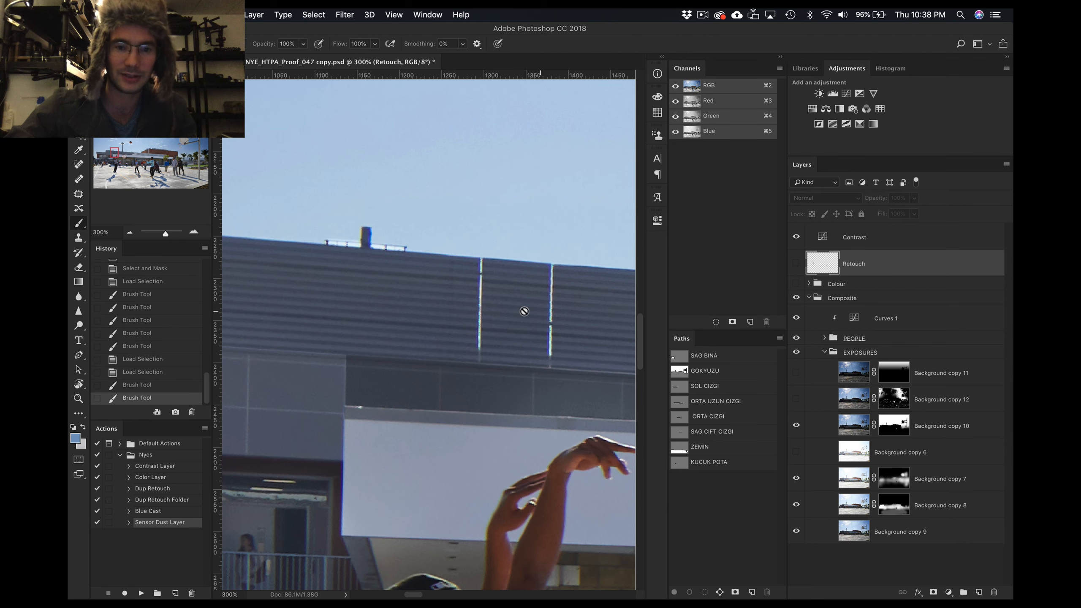
{"action": "scroll", "coordinate": [526, 311], "scroll_direction": "right", "scroll_amount": 3}
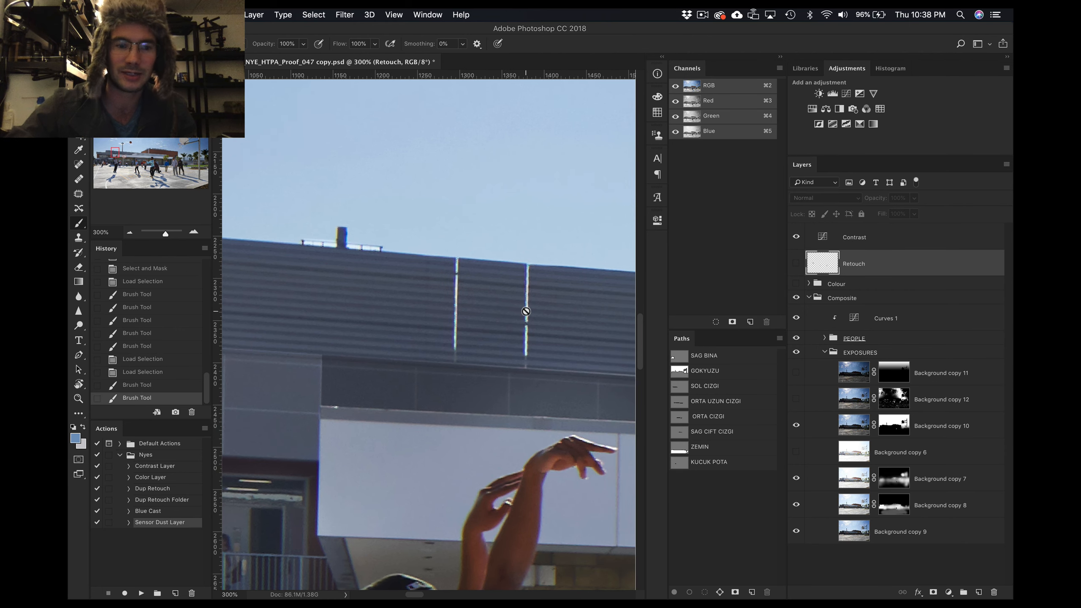
{"action": "left_click", "coordinate": [796, 265]}
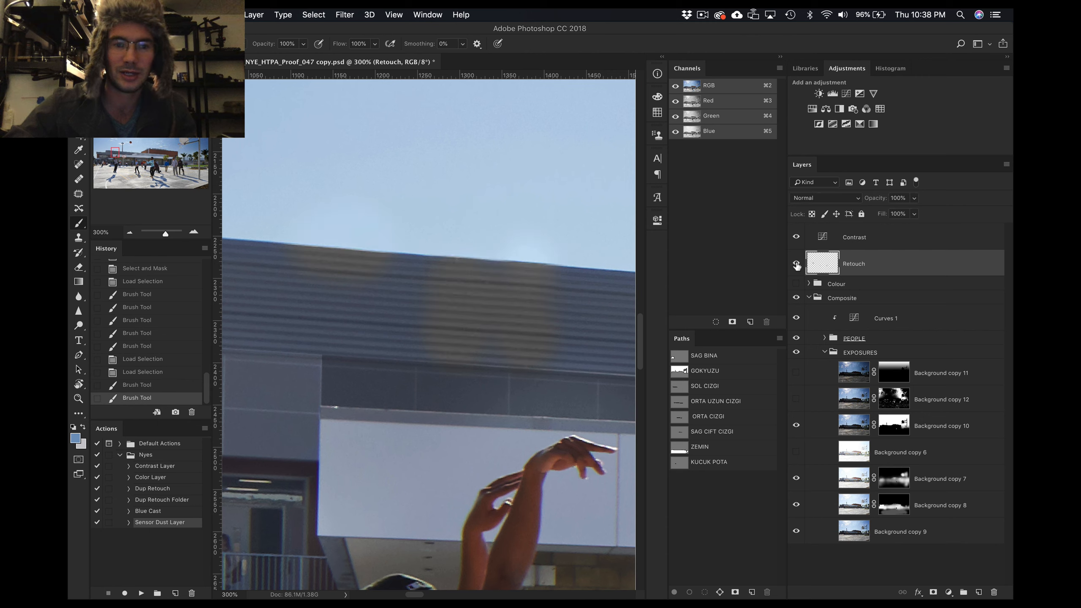
{"action": "left_click", "coordinate": [796, 265]}
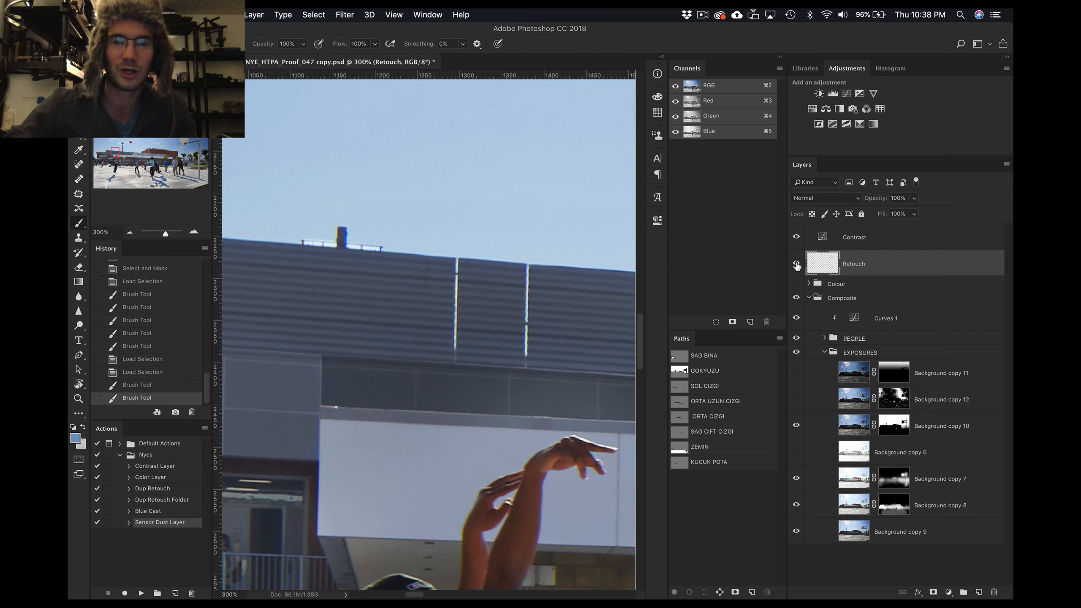